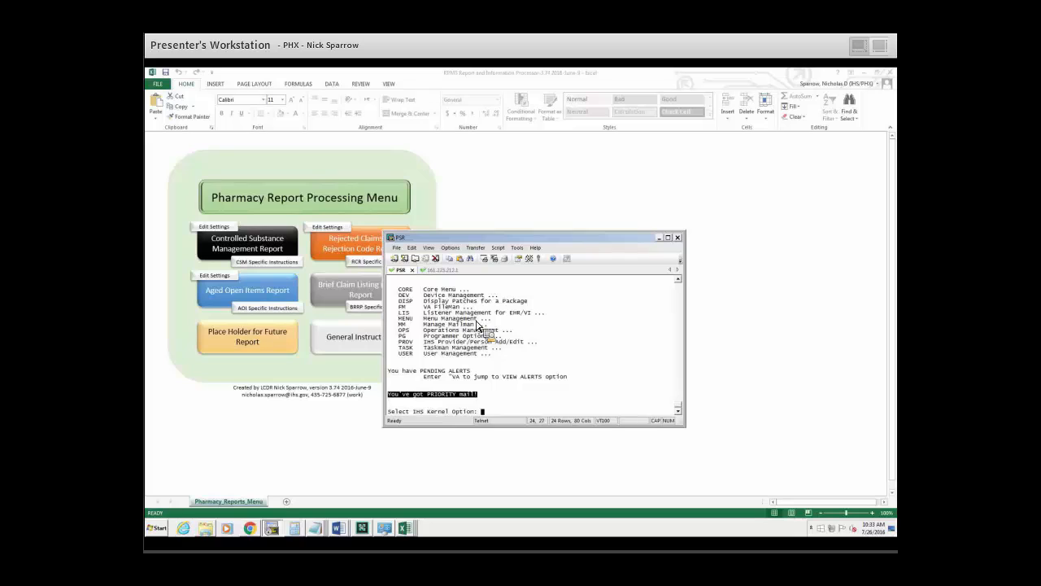
Start the Controlled Substance Management Report by entering ^CSM as the IHS kernel option.
{"action": "key", "text": "ctrl+c"}
{"action": "type", "text": "SM"}
{"action": "key", "text": "Return"}
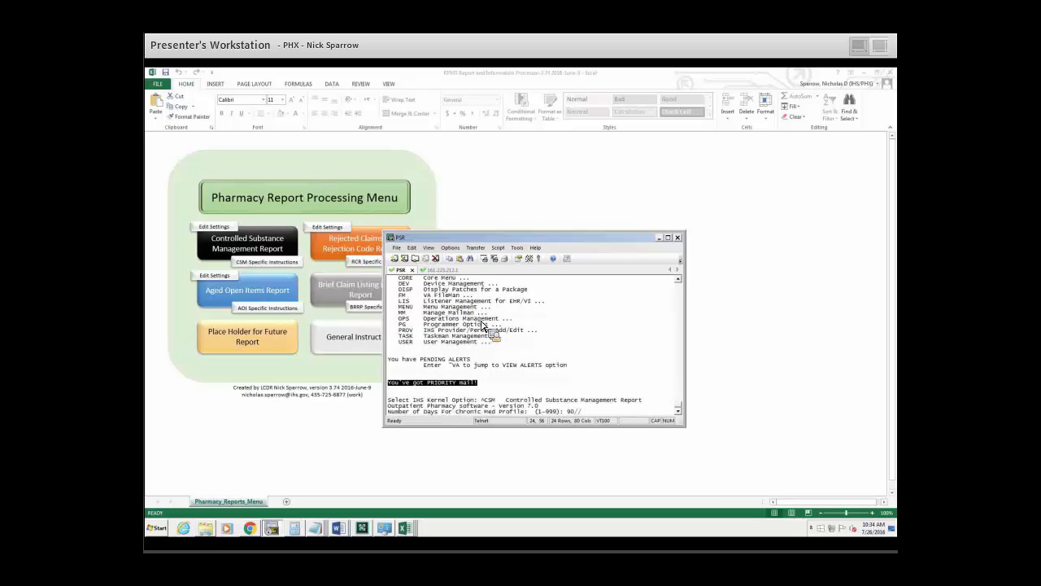
{"action": "left_click_drag", "start_coordinate": [644, 400], "coordinate": [503, 401]}
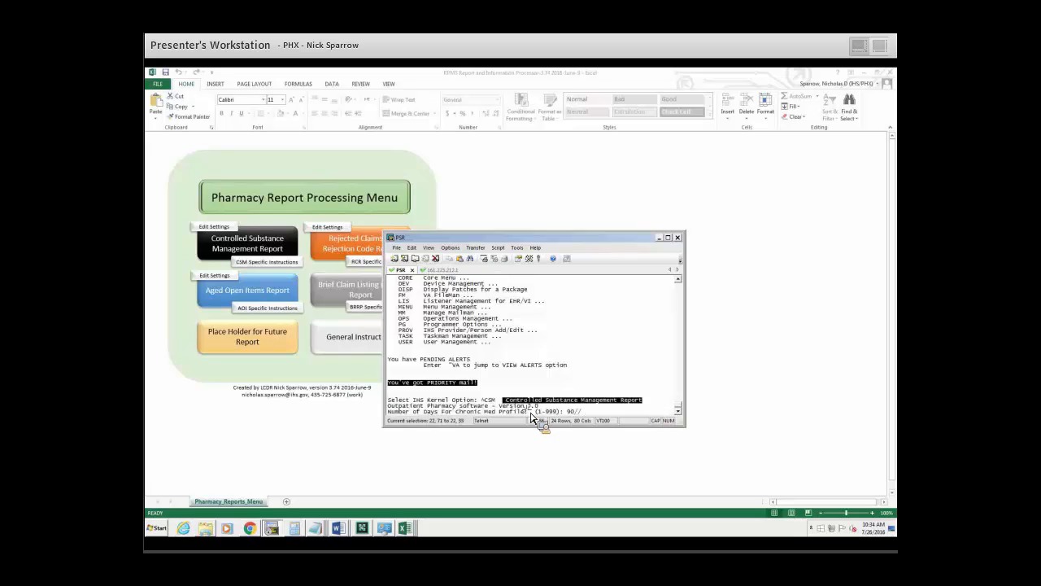
Accept the 90-day chronic med profile, No for device pre-selection, skip the signature label printer with ^, and accept the TELNET LOGIN label printer and alignment.
{"action": "key", "text": "Return"}
{"action": "key", "text": "Return"}
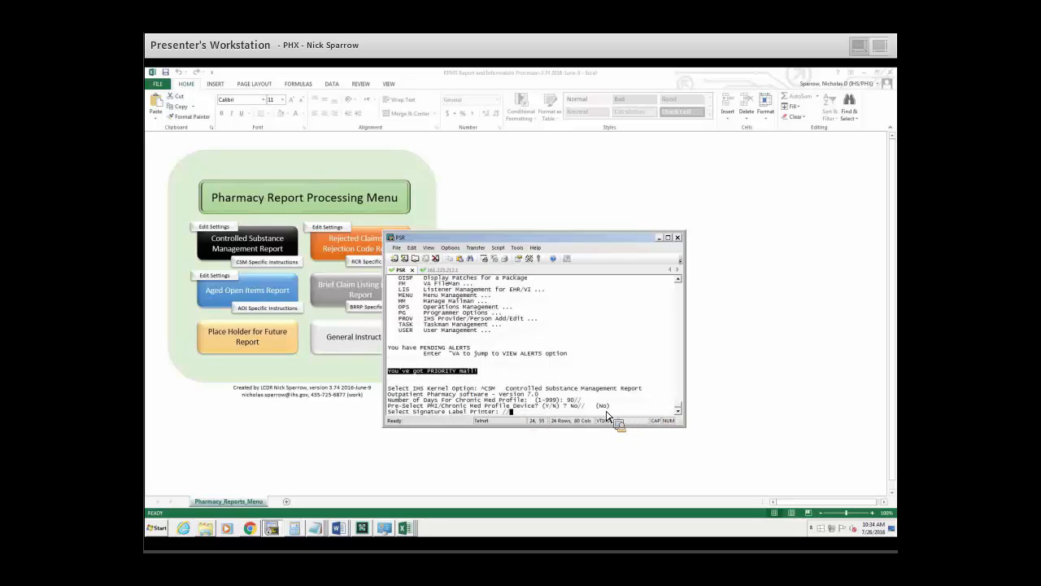
{"action": "type", "text": "^"}
{"action": "key", "text": "Return"}
{"action": "key", "text": "Return"}
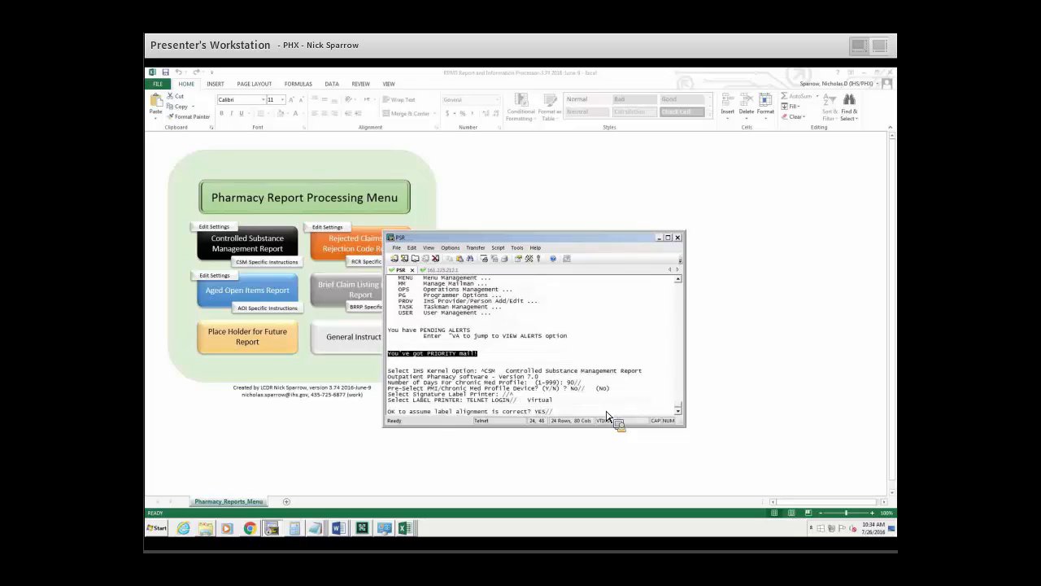
{"action": "key", "text": "Return"}
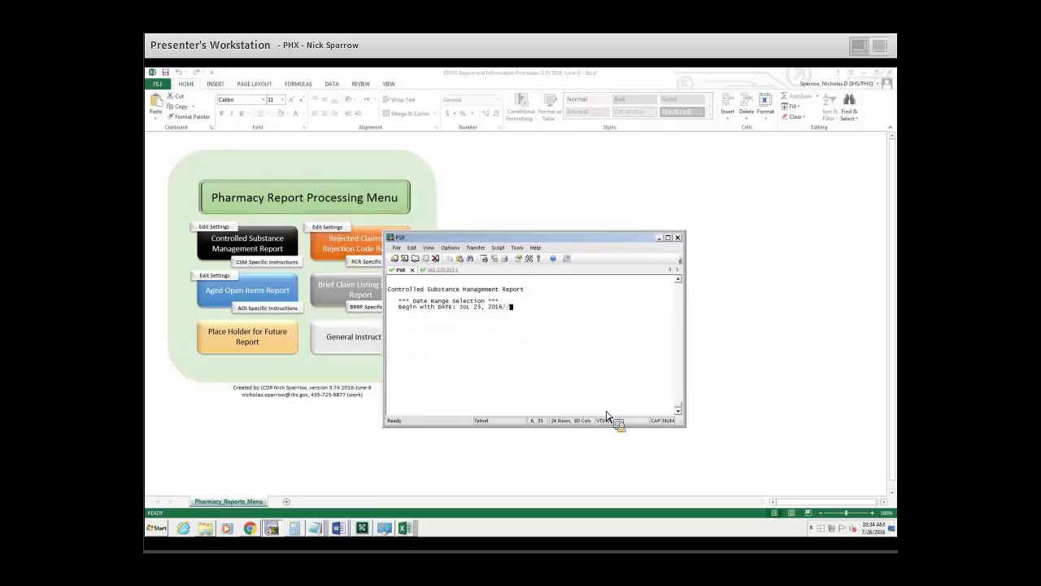
Set the report's date range to begin with -90 and end with T.
{"action": "type", "text": "-90"}
{"action": "key", "text": "Return"}
{"action": "type", "text": "TE: JUL 25, 2016//T"}
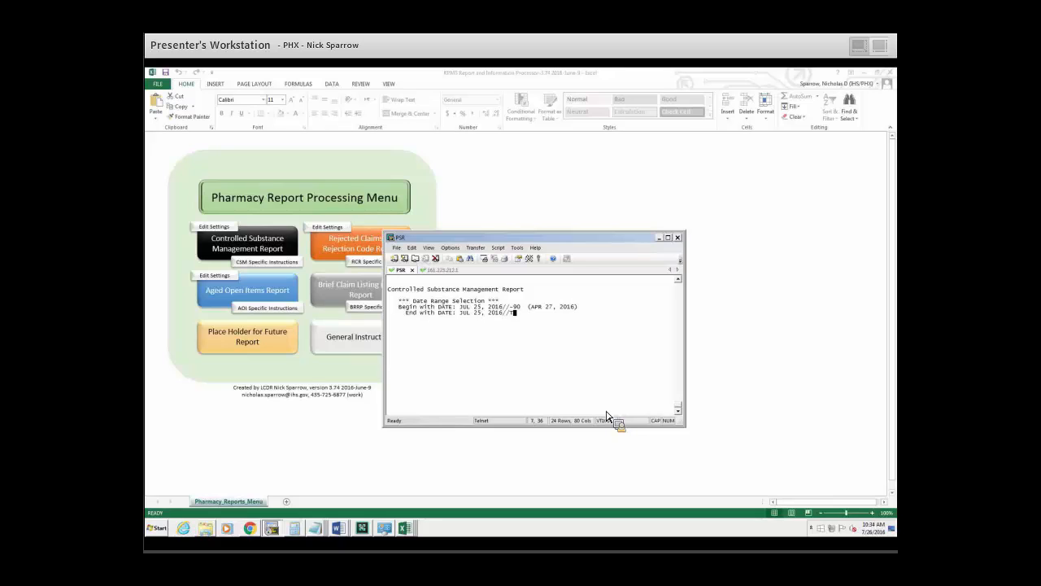
{"action": "key", "text": "Return"}
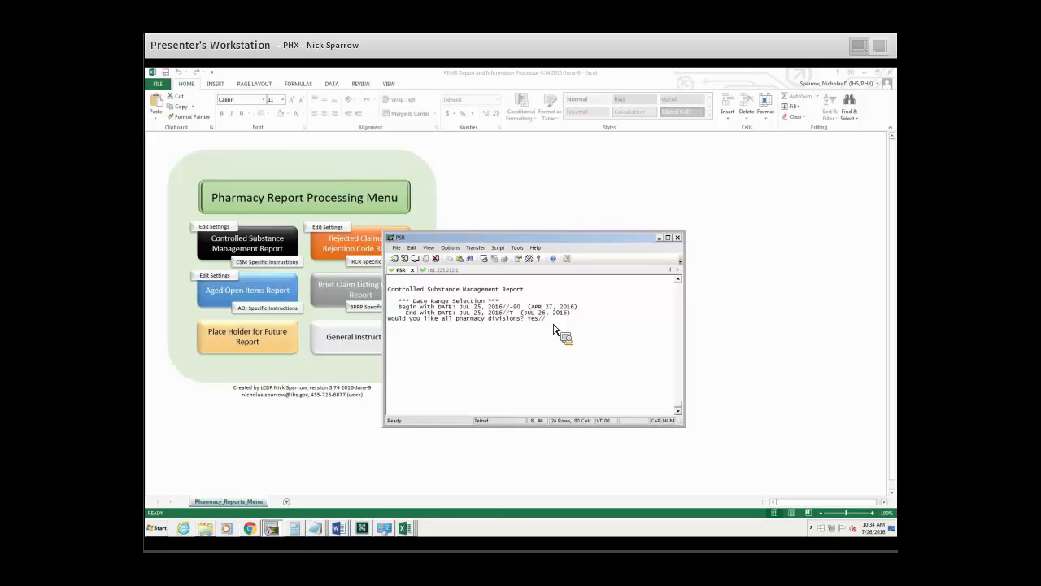
Include all pharmacy divisions and drug classes C-II through C-V, in a Detail report sorted by Drug Schedule/Drug Name.
{"action": "key", "text": "Return"}
{"action": "key", "text": "Return"}
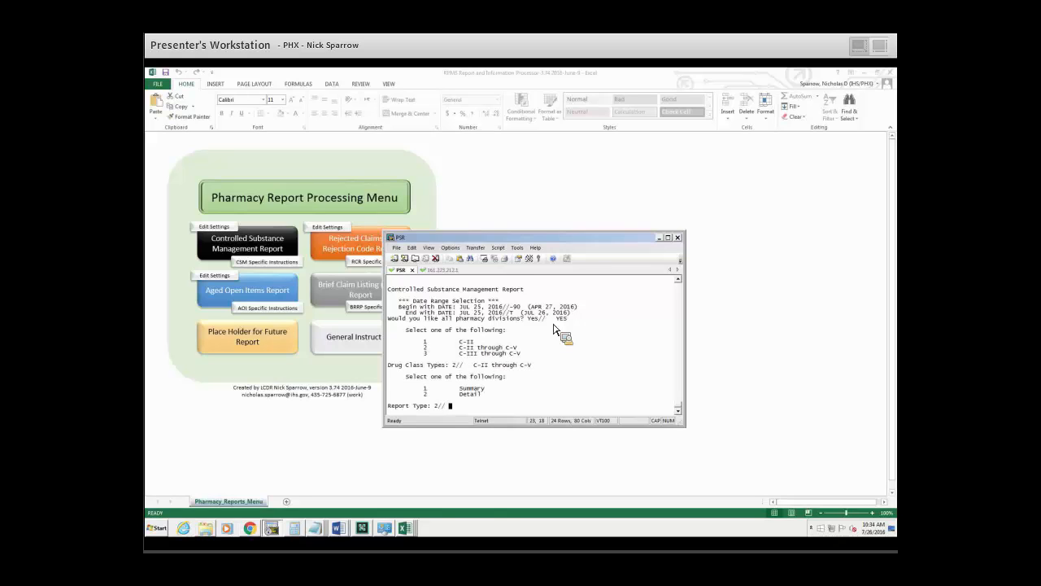
{"action": "key", "text": "Return"}
Use the Standard Report output mode with dosing information and CMOP fills included.
{"action": "key", "text": "Return"}
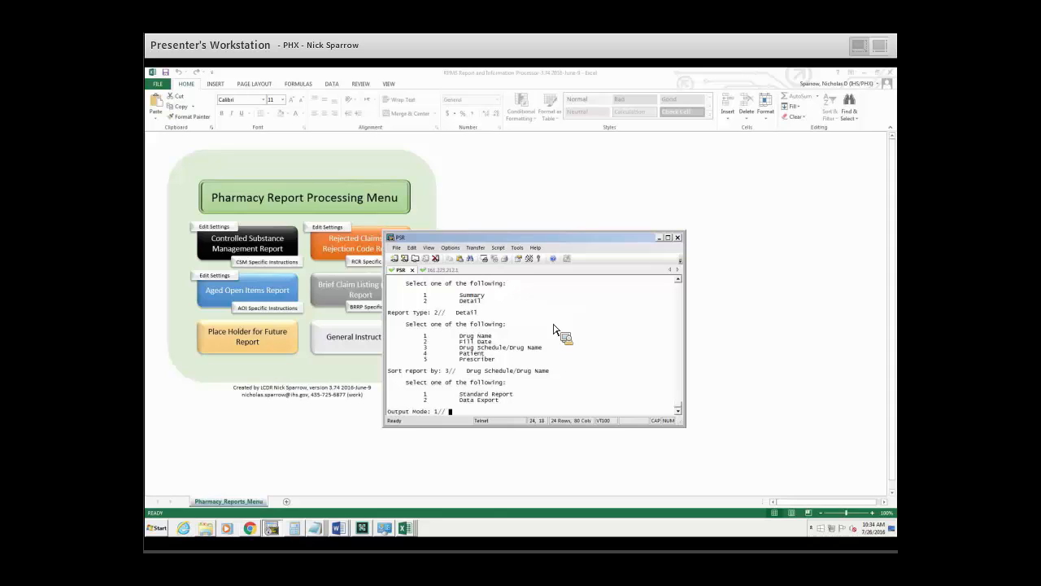
{"action": "key", "text": "Return"}
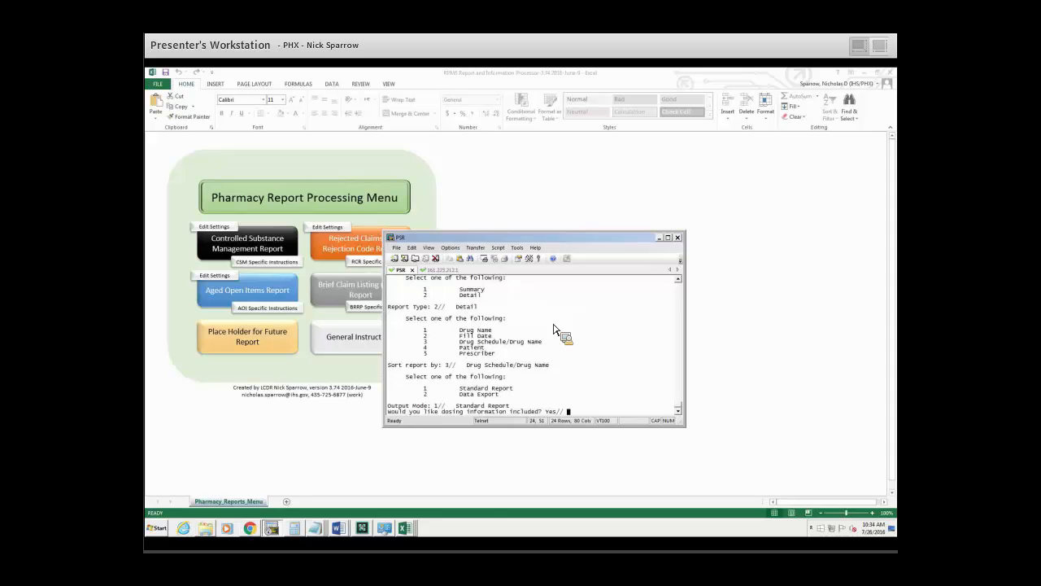
{"action": "key", "text": "Return"}
{"action": "key", "text": "Return"}
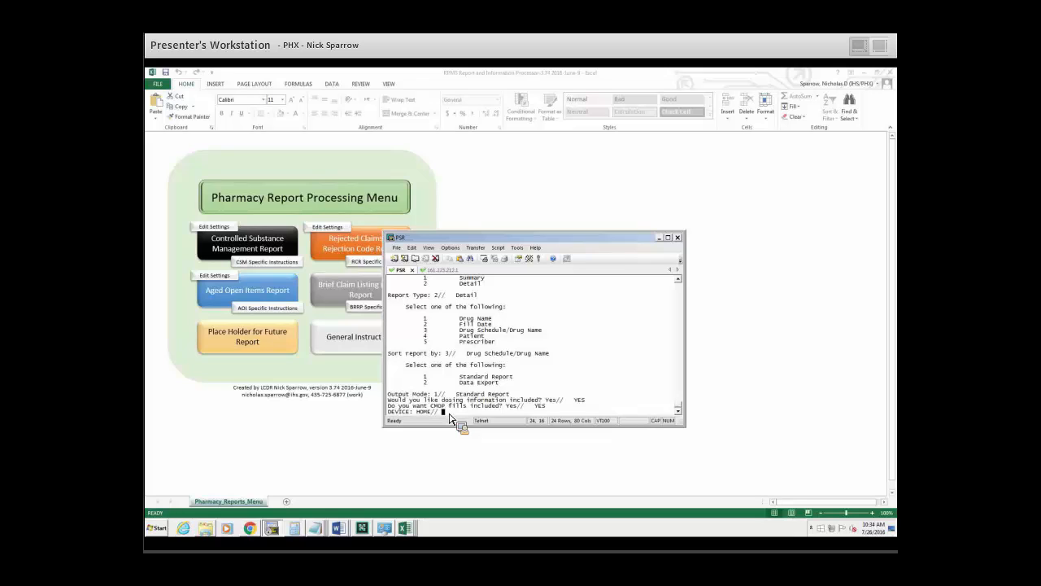
{"action": "type", "text": ";180;999999999"}
{"action": "left_click", "coordinate": [398, 248]}
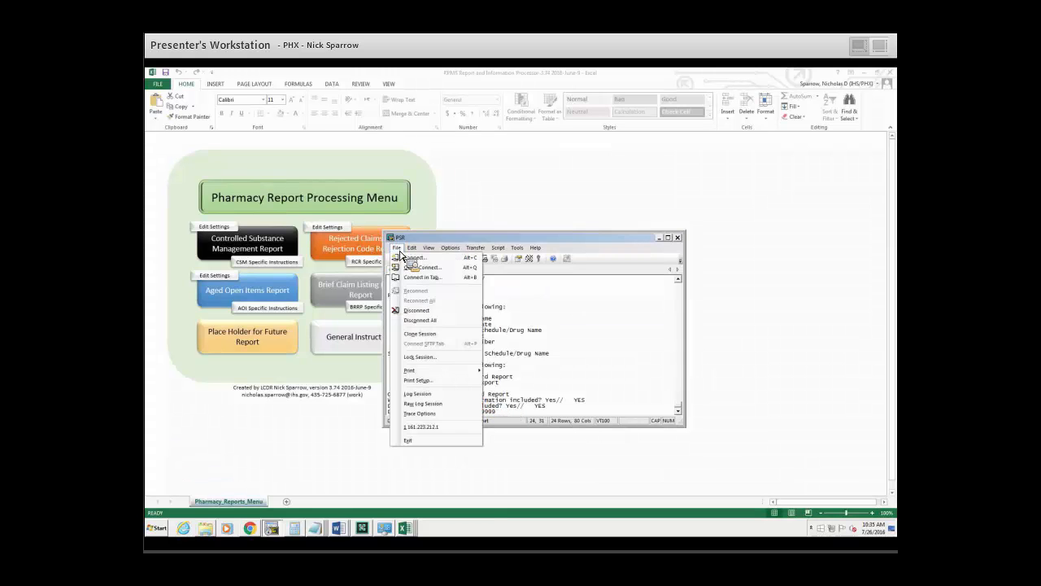
{"action": "left_click", "coordinate": [523, 369]}
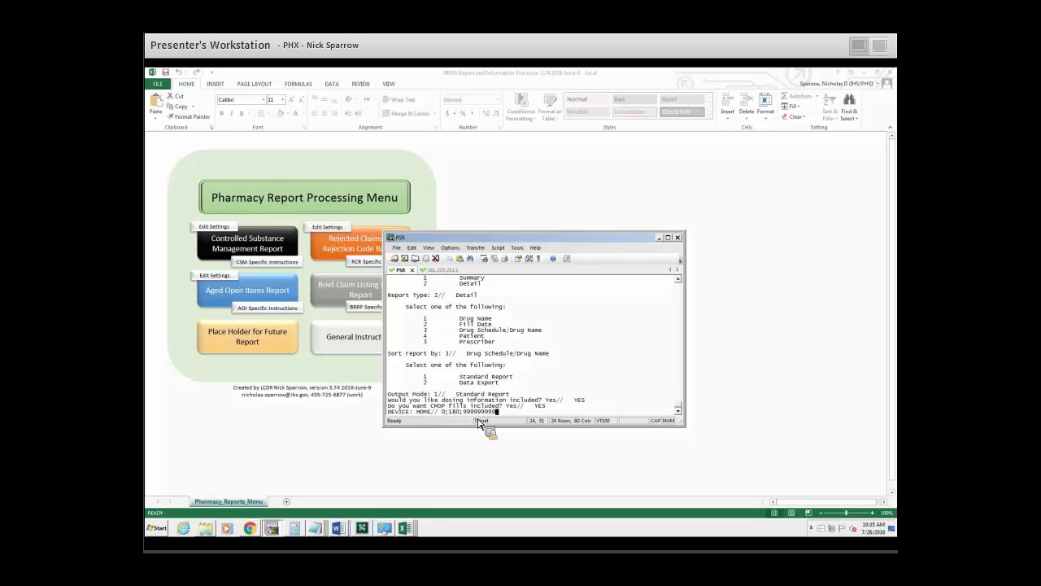
{"action": "key", "text": "BackSpace"}
{"action": "key", "text": "BackSpace"}
{"action": "key", "text": "BackSpace"}
{"action": "key", "text": "BackSpace"}
{"action": "key", "text": "BackSpace"}
{"action": "key", "text": "BackSpace"}
{"action": "key", "text": "BackSpace"}
{"action": "key", "text": "BackSpace"}
{"action": "key", "text": "BackSpace"}
{"action": "key", "text": "BackSpace"}
{"action": "key", "text": "BackSpace"}
{"action": "key", "text": "BackSpace"}
{"action": "key", "text": "BackSpace"}
{"action": "key", "text": "BackSpace"}
Switch to the Excel report processor, open the Controlled Substance Management Report setup, and read which columns the pivot graphs require.
{"action": "left_click", "coordinate": [659, 239]}
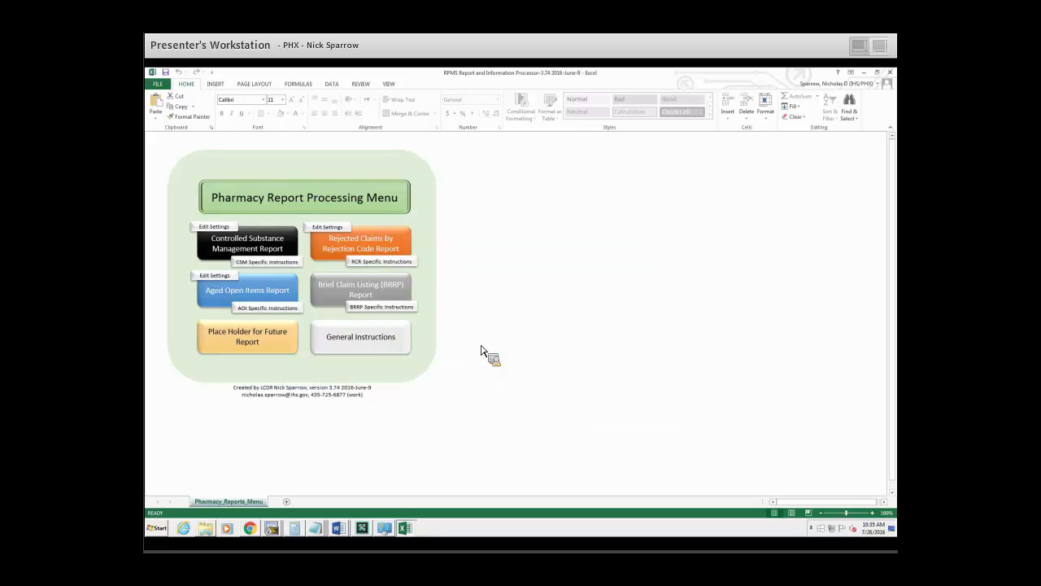
{"action": "left_click", "coordinate": [250, 247]}
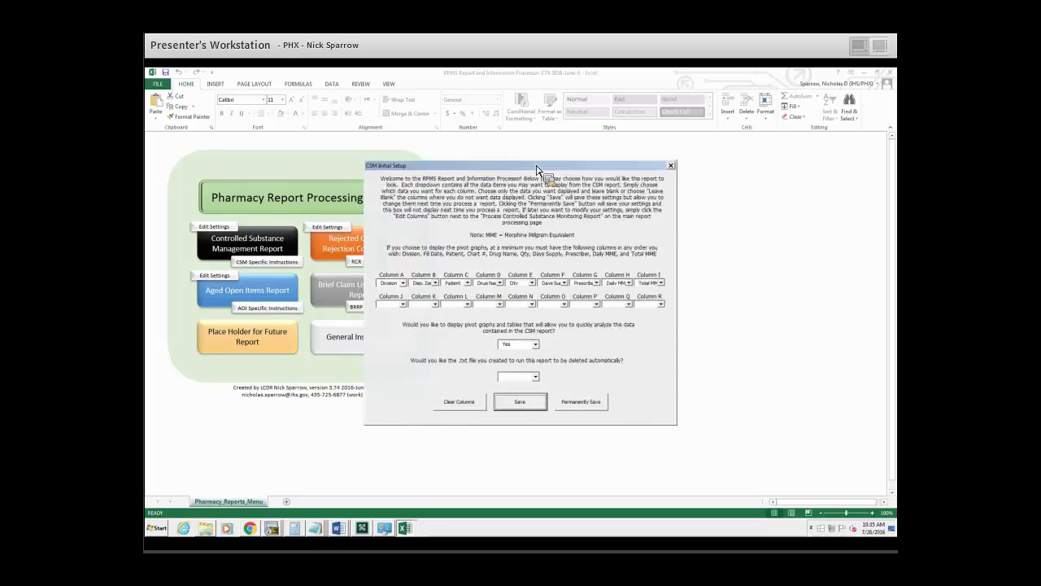
{"action": "left_click_drag", "start_coordinate": [536, 169], "coordinate": [520, 148]}
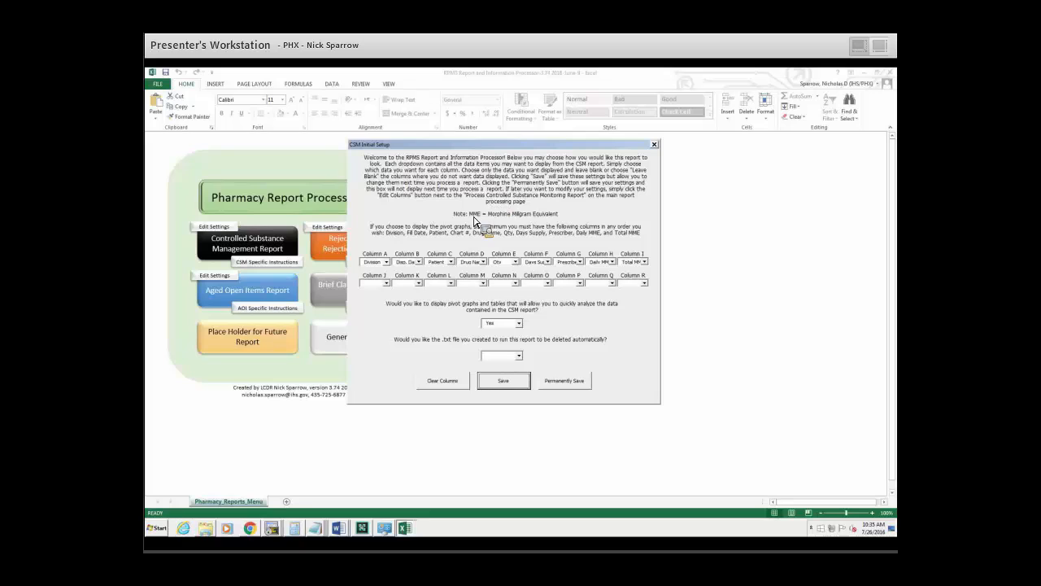
{"action": "left_click_drag", "start_coordinate": [371, 226], "coordinate": [649, 240]}
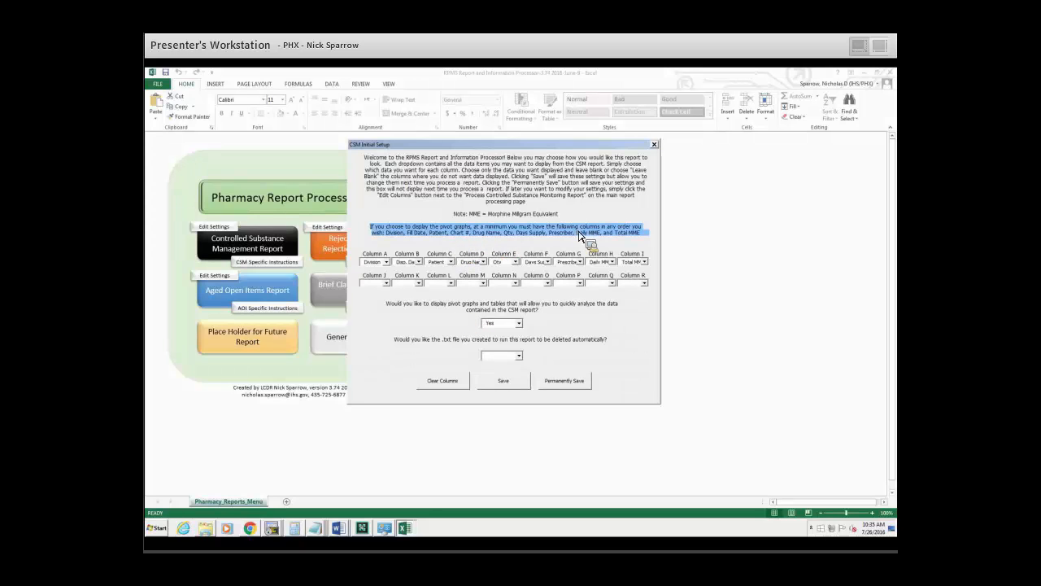
{"action": "left_click", "coordinate": [499, 235]}
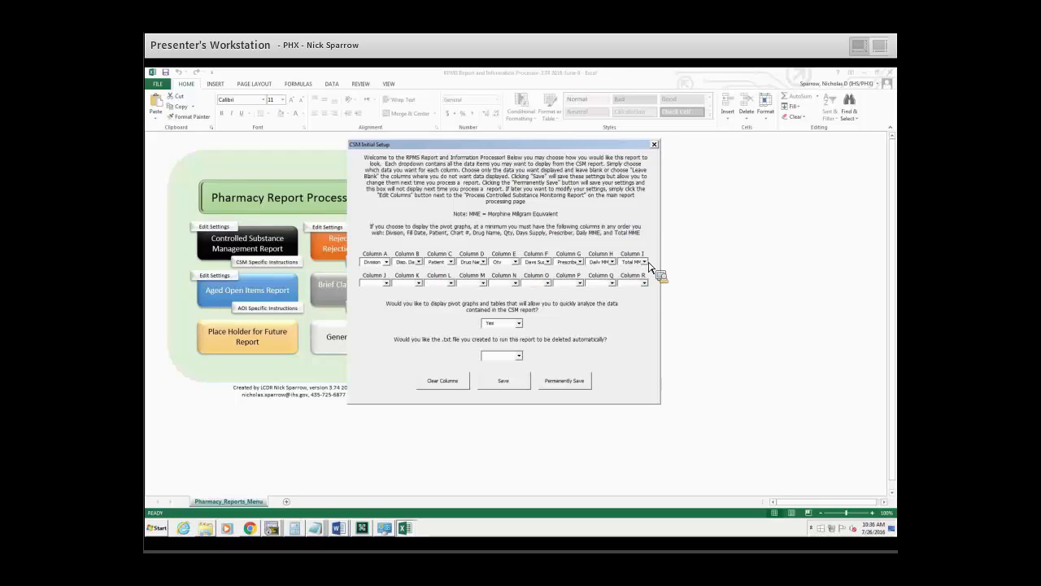
Examine the data items offered for Column J and the text file auto-deletion choices, and close the setup without saving.
{"action": "left_click", "coordinate": [387, 282]}
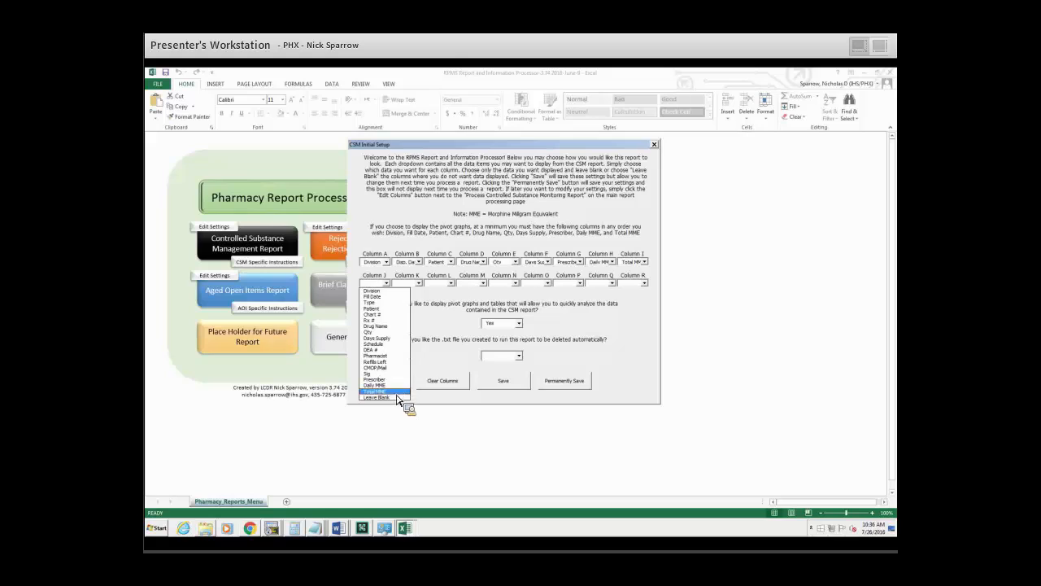
{"action": "left_click", "coordinate": [407, 440]}
{"action": "left_click", "coordinate": [483, 401]}
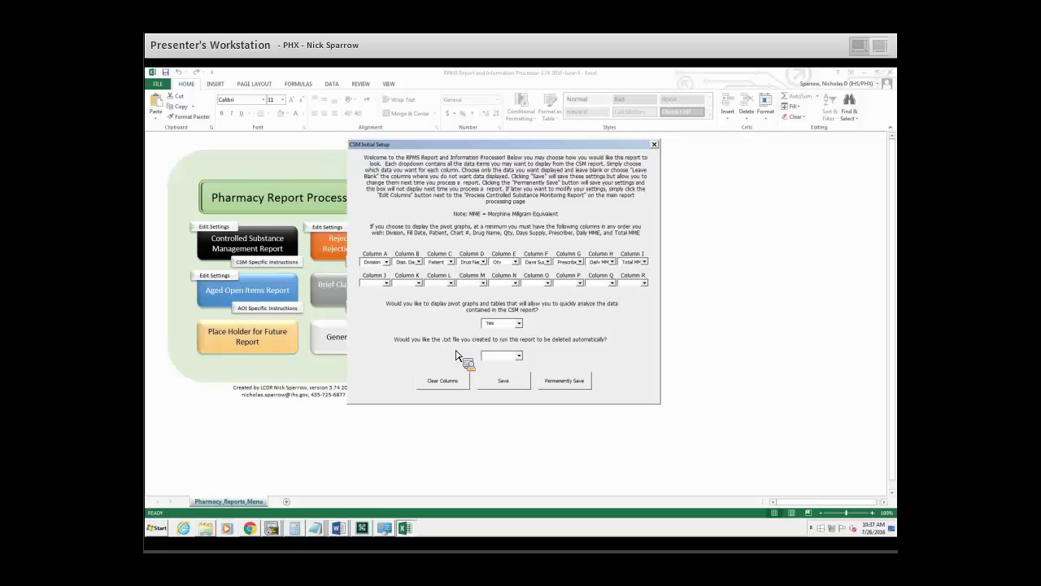
{"action": "left_click", "coordinate": [520, 357]}
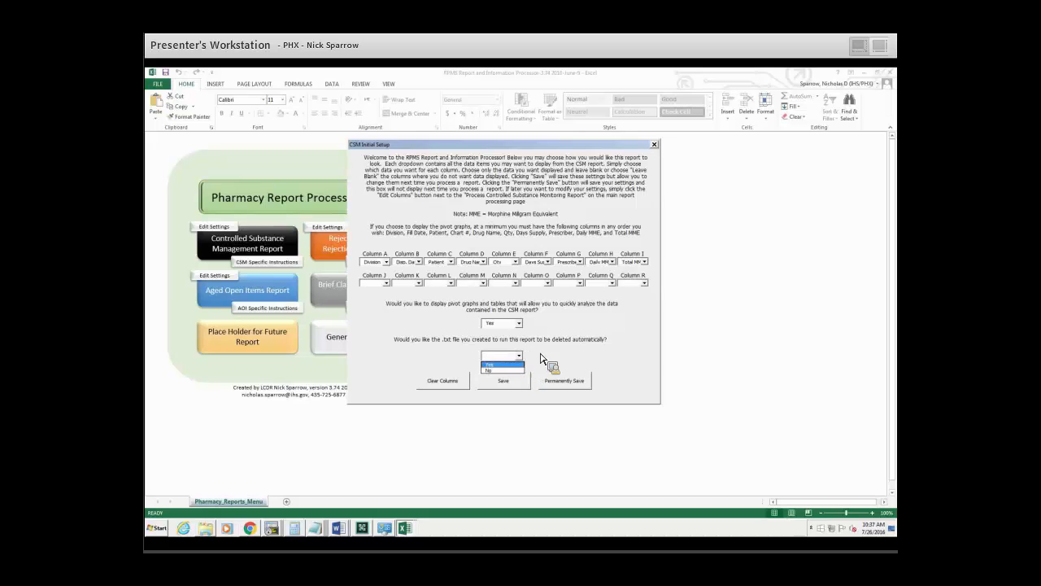
{"action": "left_click", "coordinate": [561, 349]}
{"action": "left_click", "coordinate": [655, 145]}
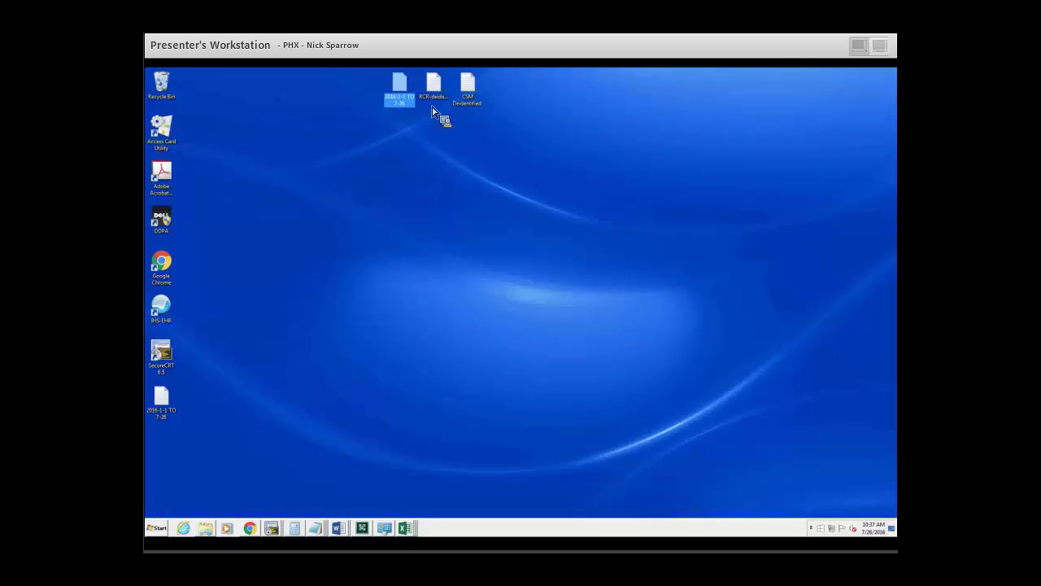
Open the Controlled Substance Management Report setup from the workbook and set automatic deletion of the .txt file to Yes.
{"action": "left_click_drag", "start_coordinate": [408, 93], "coordinate": [269, 241]}
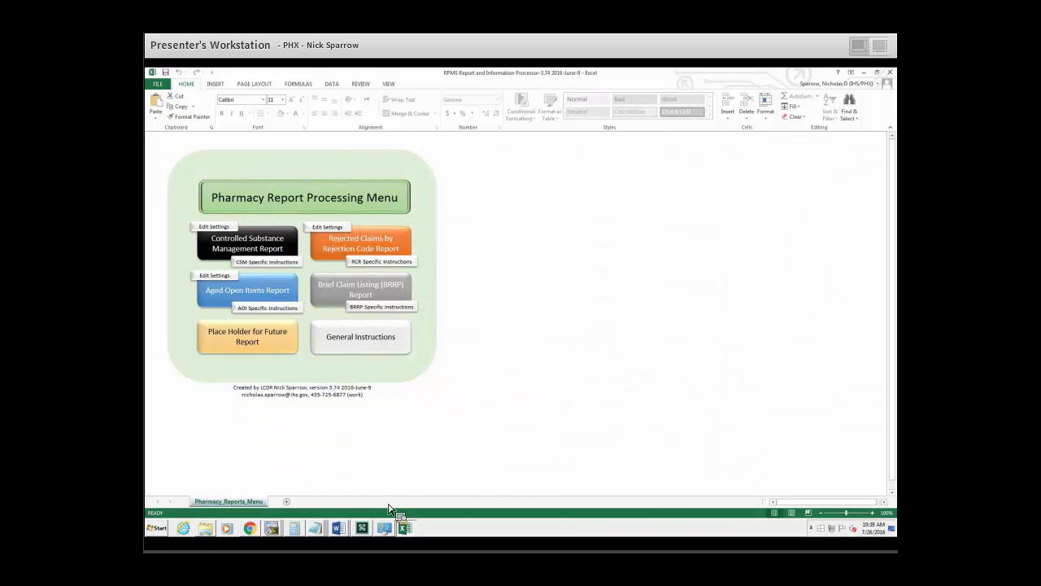
{"action": "left_click", "coordinate": [276, 242]}
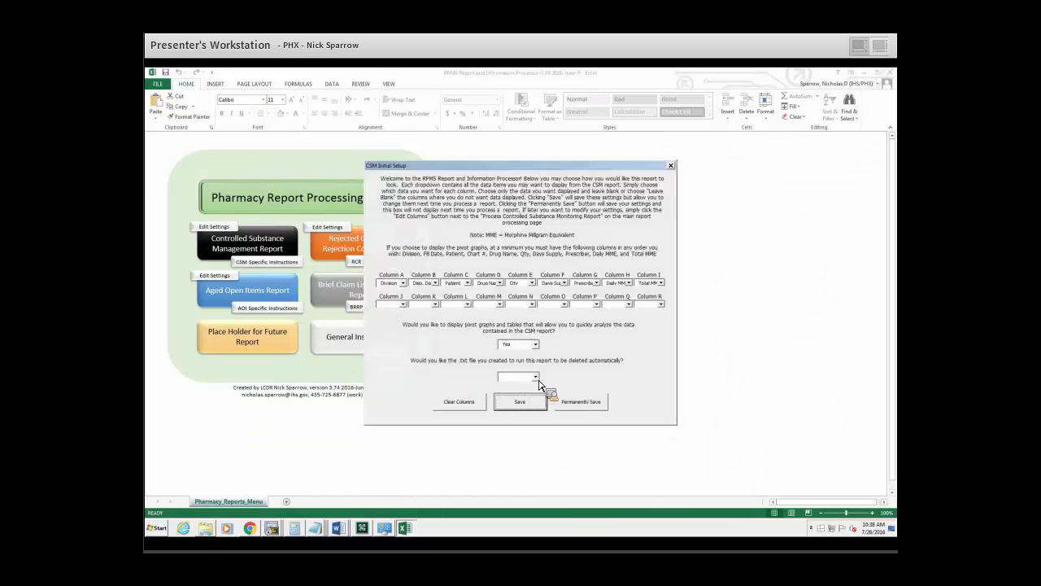
{"action": "left_click", "coordinate": [535, 377]}
{"action": "left_click", "coordinate": [512, 386]}
{"action": "left_click", "coordinate": [531, 399]}
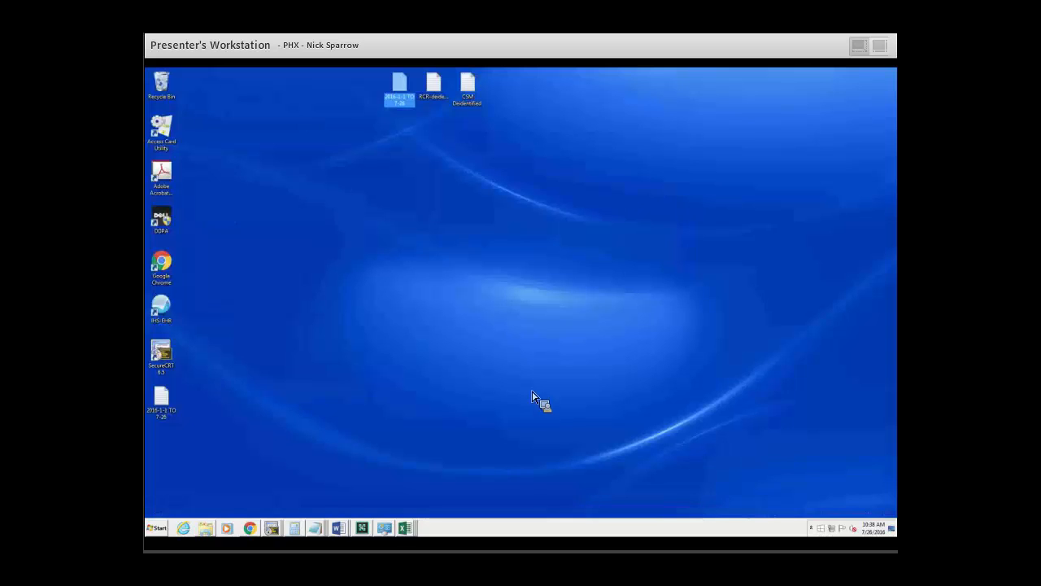
Return from the desktop to the RPMS Report and Information Processor workbook and try to save the report setup.
{"action": "left_click", "coordinate": [476, 91]}
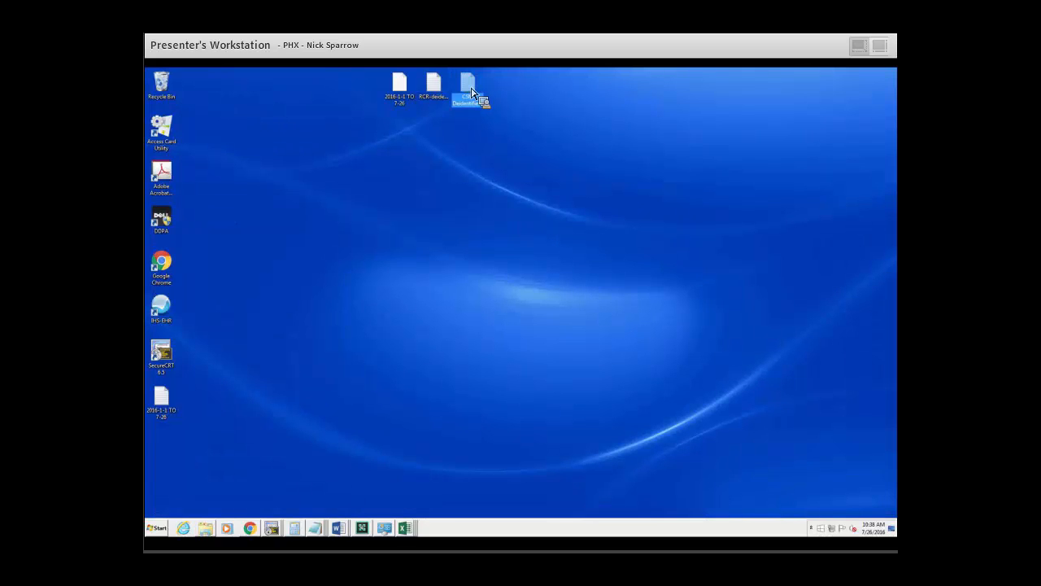
{"action": "left_click", "coordinate": [404, 527]}
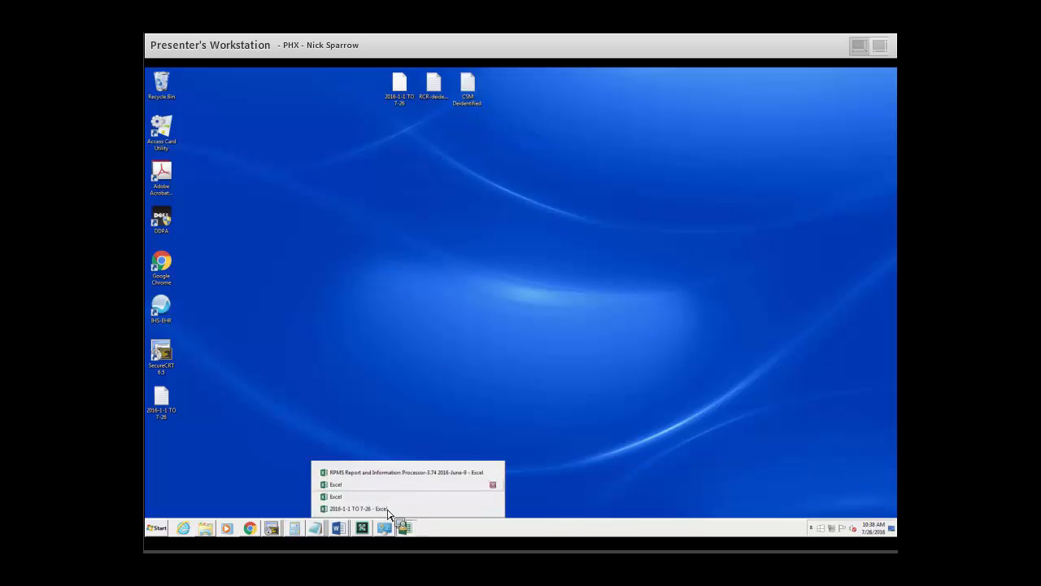
{"action": "left_click", "coordinate": [390, 472]}
{"action": "left_click", "coordinate": [521, 401]}
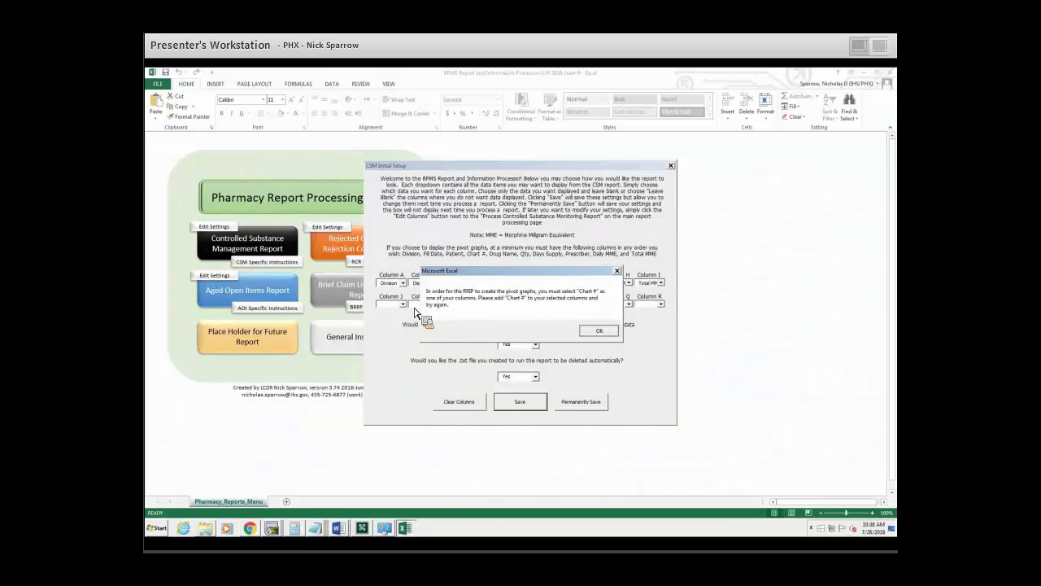
Set Column J to Chart # and Column K to Fill Date in the report setup, and save the settings.
{"action": "key", "text": "Return"}
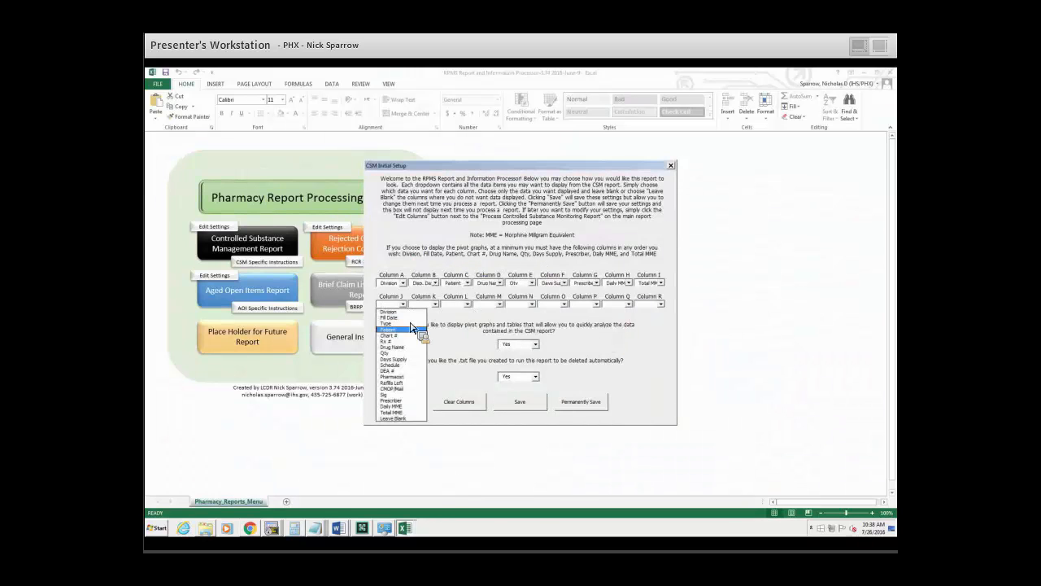
{"action": "left_click", "coordinate": [398, 335]}
{"action": "left_click", "coordinate": [530, 404]}
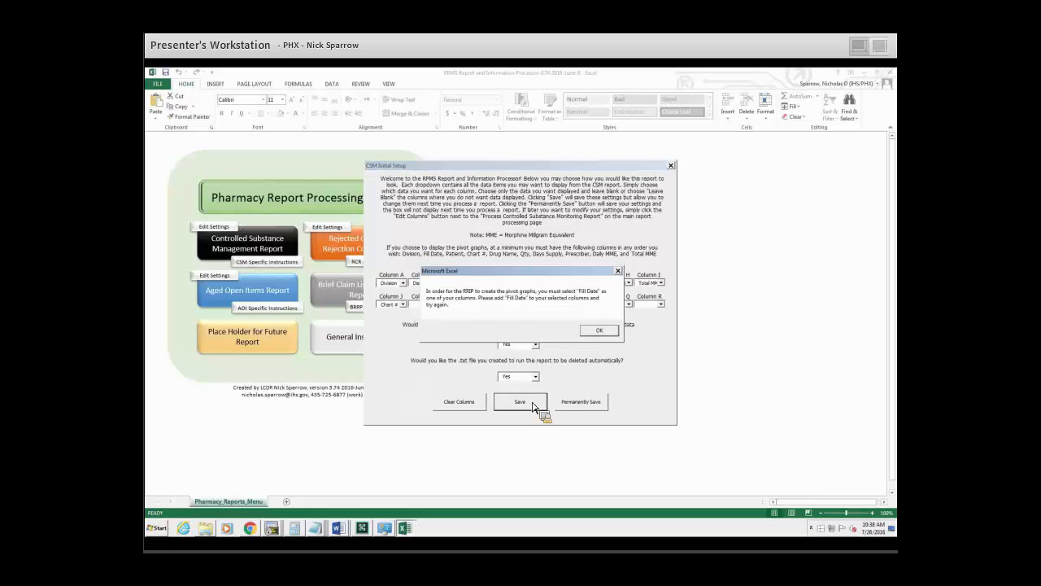
{"action": "left_click", "coordinate": [602, 331]}
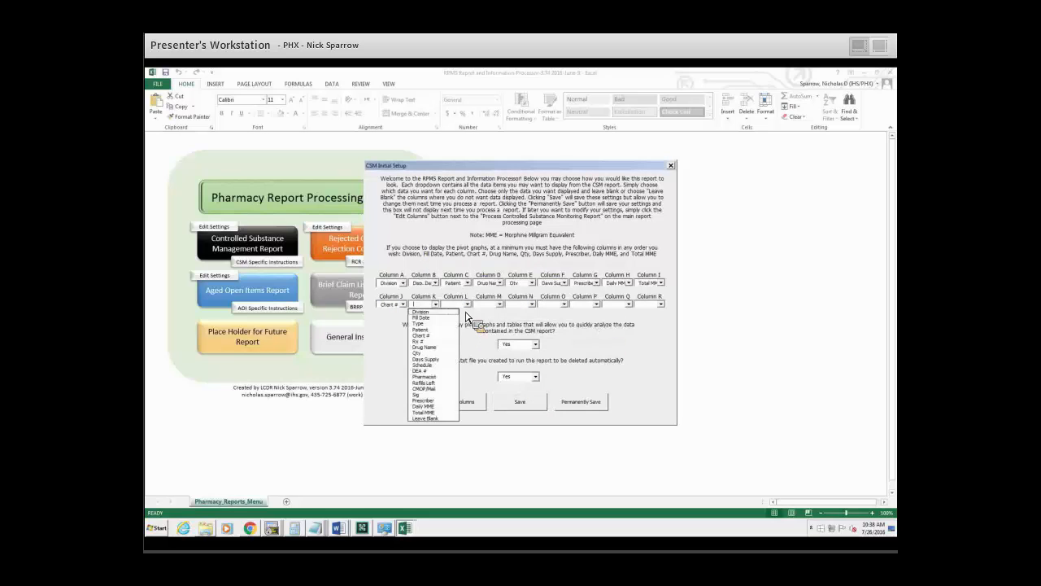
{"action": "left_click", "coordinate": [429, 317]}
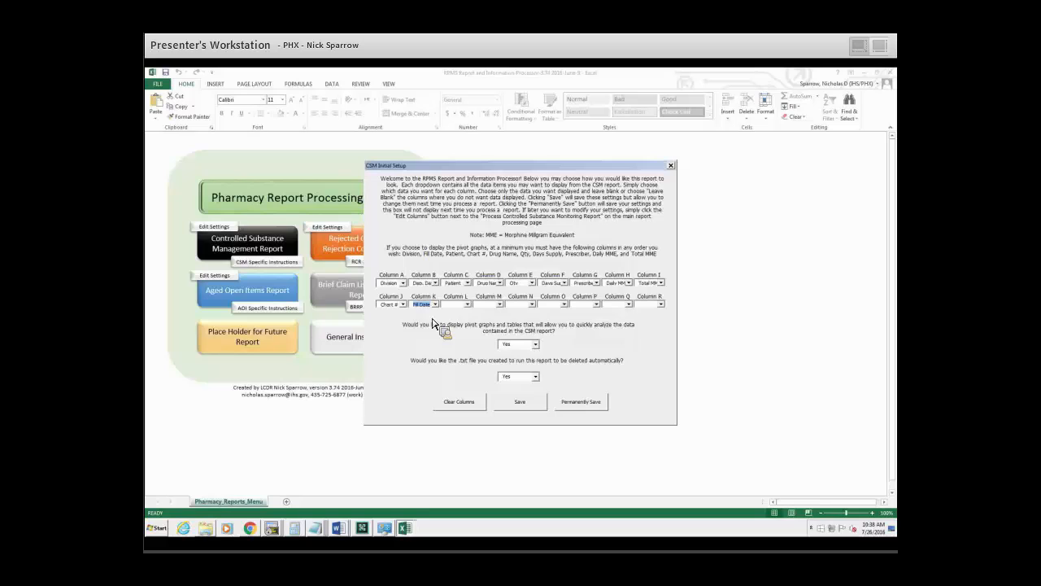
{"action": "left_click", "coordinate": [435, 306]}
{"action": "left_click", "coordinate": [435, 304]}
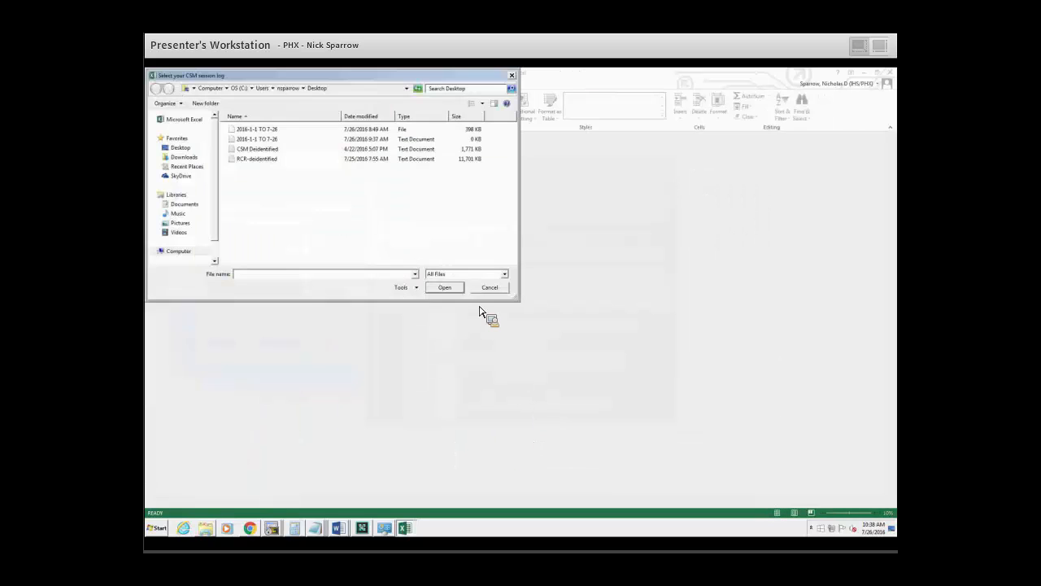
Choose the CSM Deidentified text file on the Desktop as the CSM session log and open it for processing.
{"action": "left_click", "coordinate": [269, 150]}
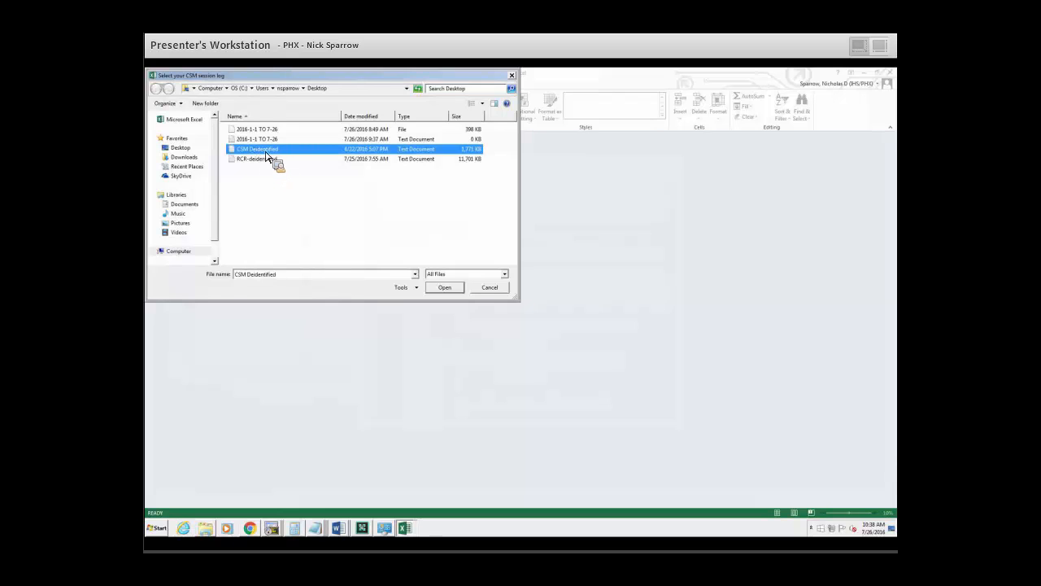
{"action": "left_click", "coordinate": [178, 148]}
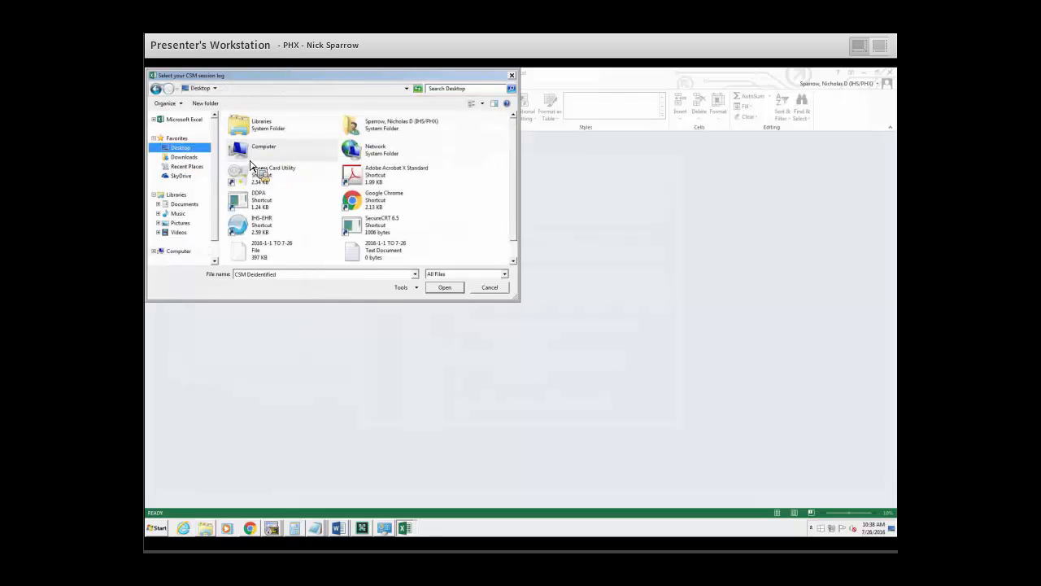
{"action": "left_click_drag", "start_coordinate": [514, 193], "coordinate": [514, 233]}
{"action": "left_click", "coordinate": [366, 257]}
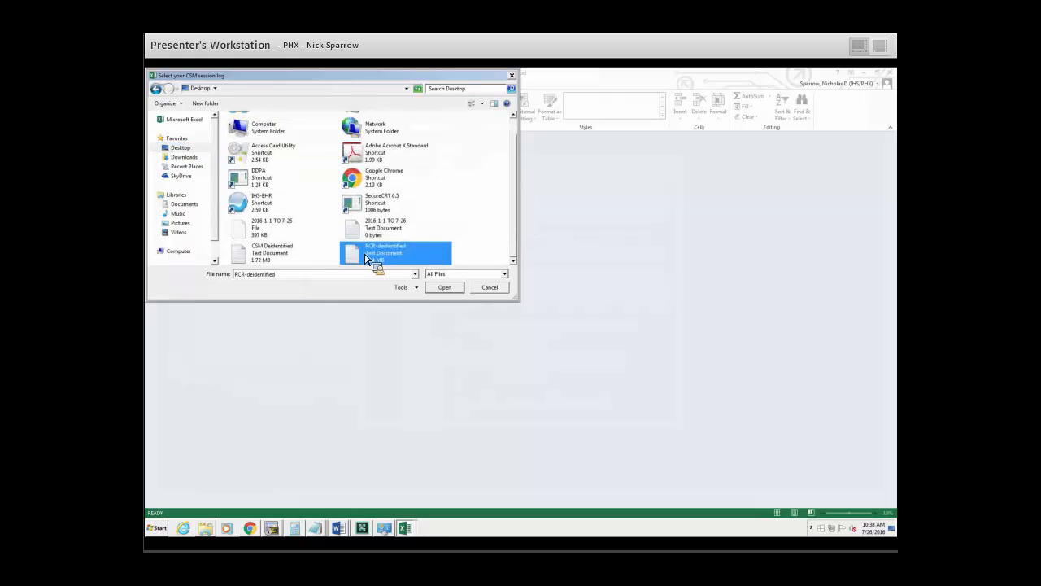
{"action": "left_click", "coordinate": [291, 261]}
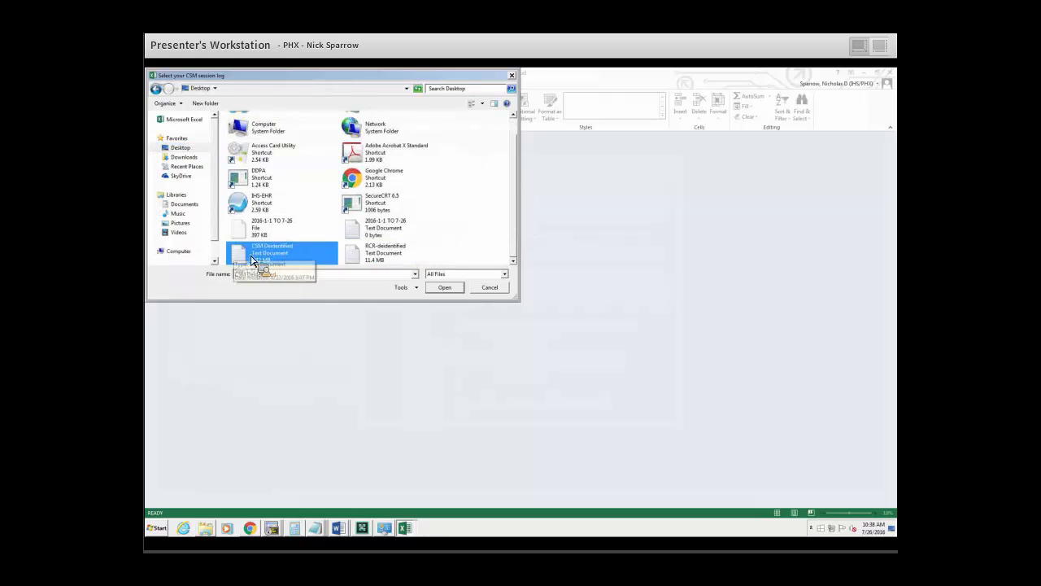
{"action": "double_click", "coordinate": [252, 260]}
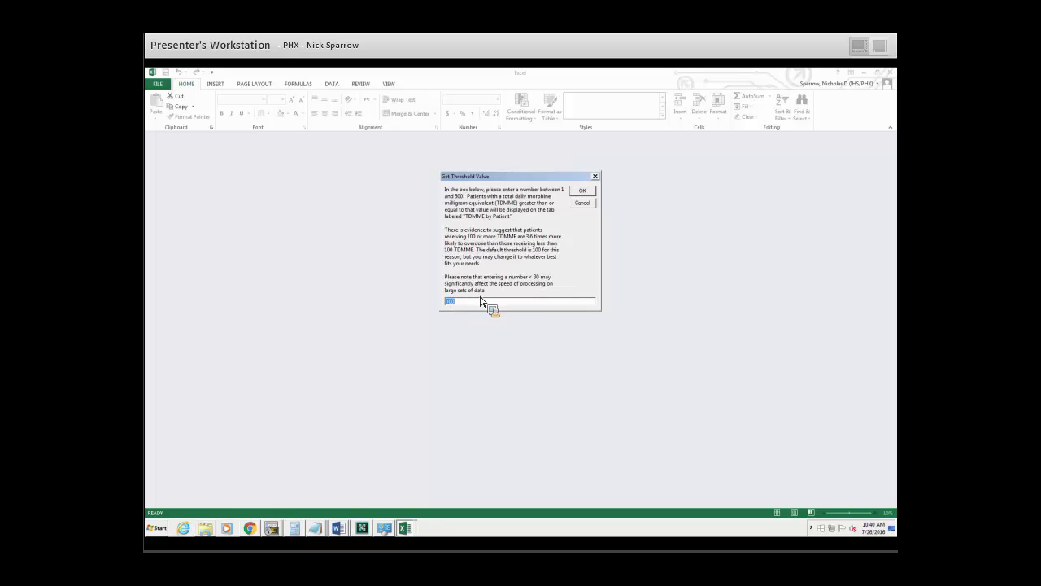
Accept the offered TDMME threshold, set the upper limit to 200, and choose to display all controlled substances for patients above the threshold.
{"action": "left_click", "coordinate": [582, 193]}
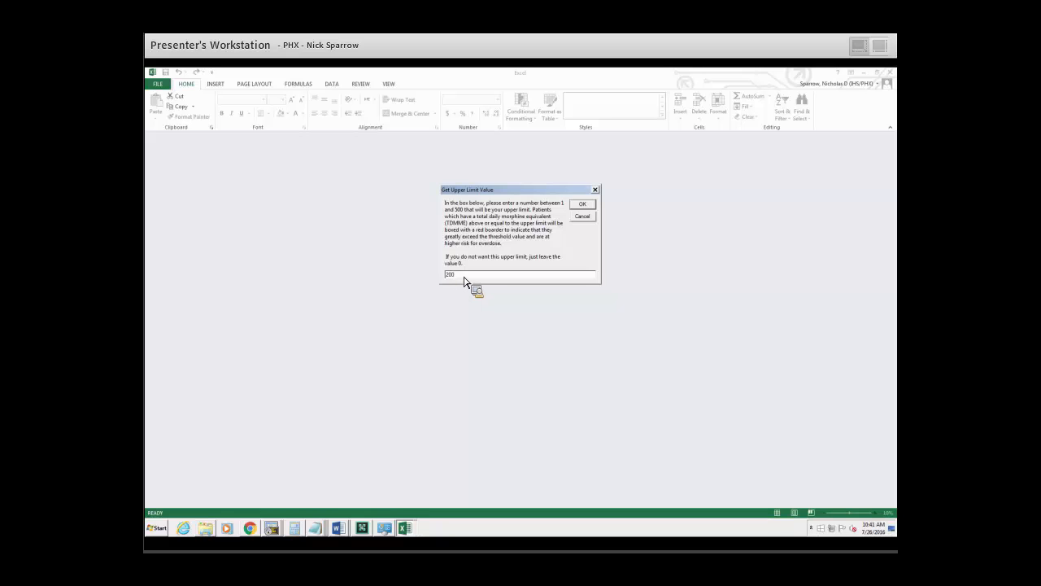
{"action": "left_click", "coordinate": [584, 207]}
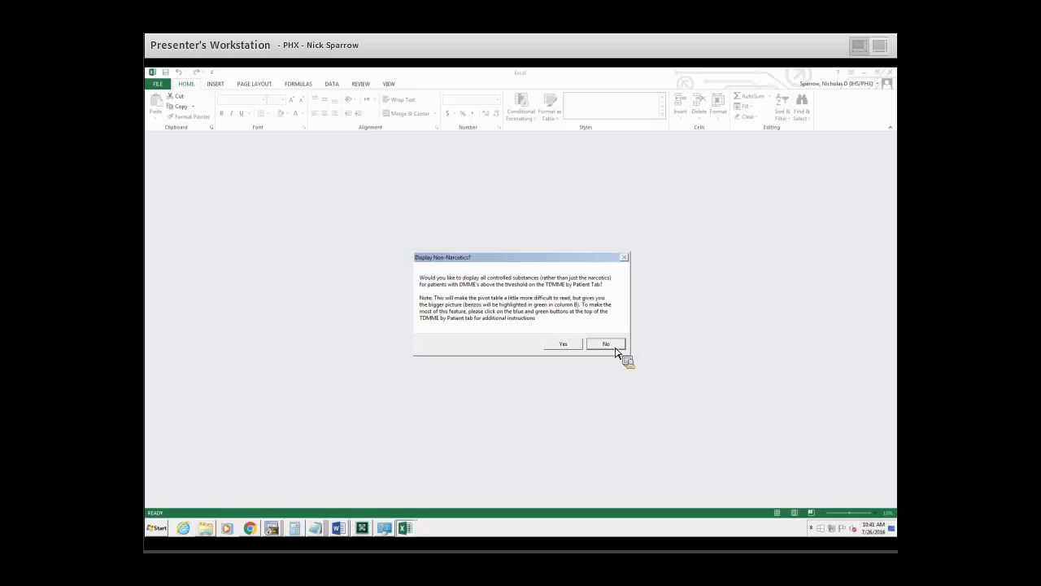
{"action": "left_click", "coordinate": [567, 348]}
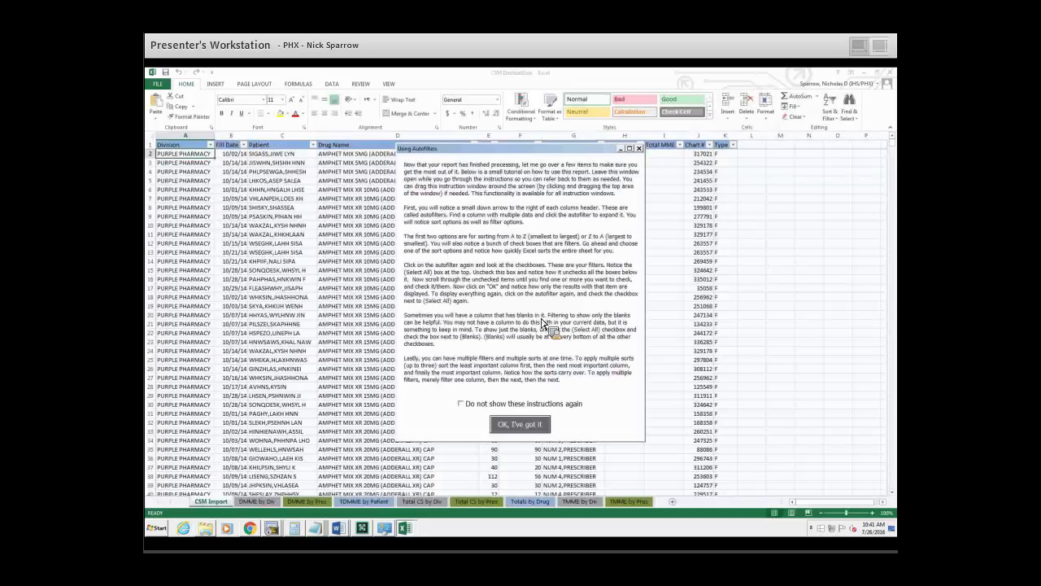
Go through and dismiss the instruction windows on autofilters, using the CSM and MME calculation, leaving them enabled for future reports.
{"action": "left_click_drag", "start_coordinate": [530, 153], "coordinate": [519, 135]}
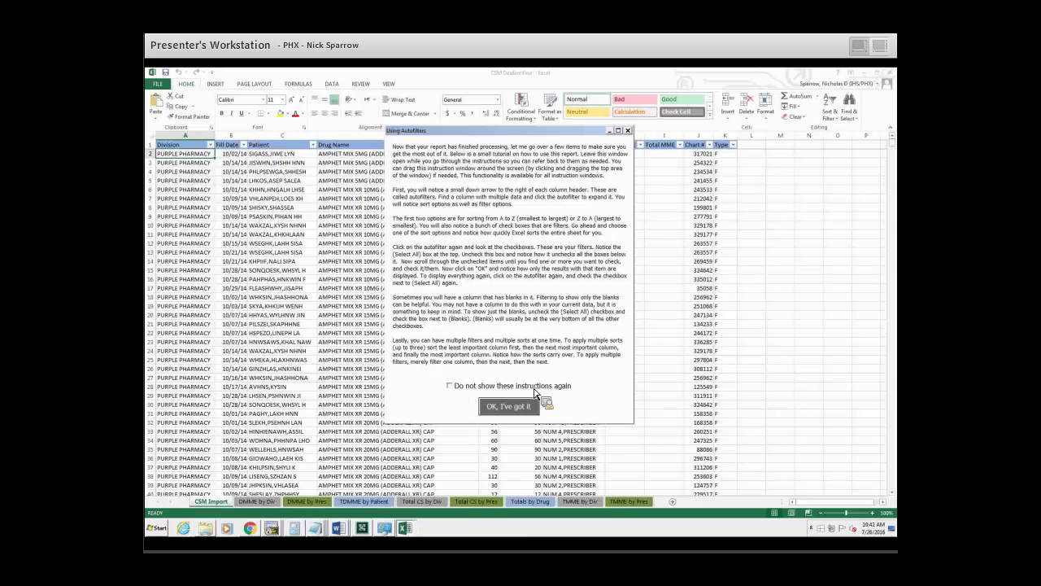
{"action": "left_click", "coordinate": [452, 387]}
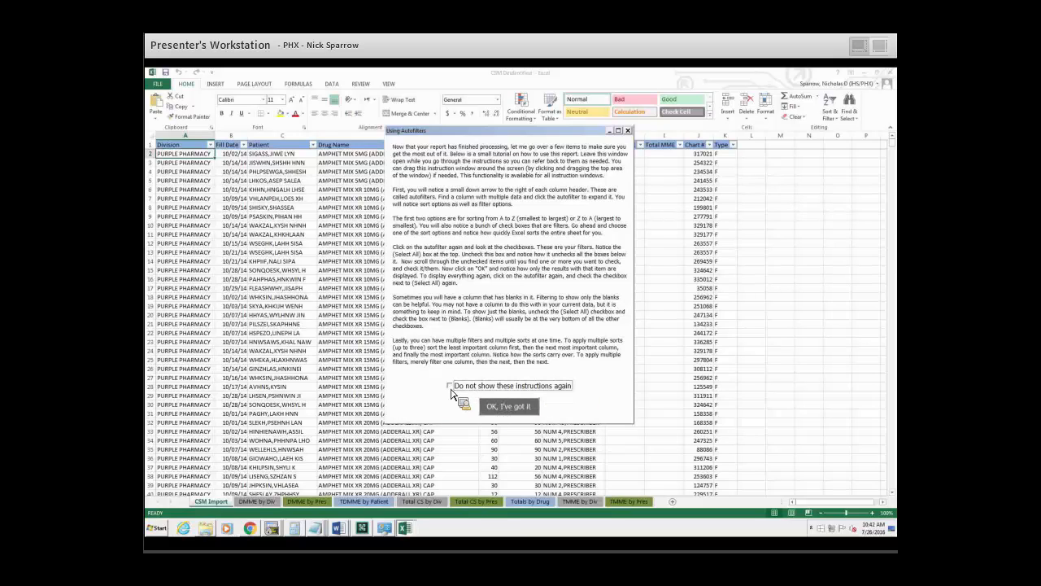
{"action": "left_click", "coordinate": [451, 387]}
{"action": "left_click", "coordinate": [514, 413]}
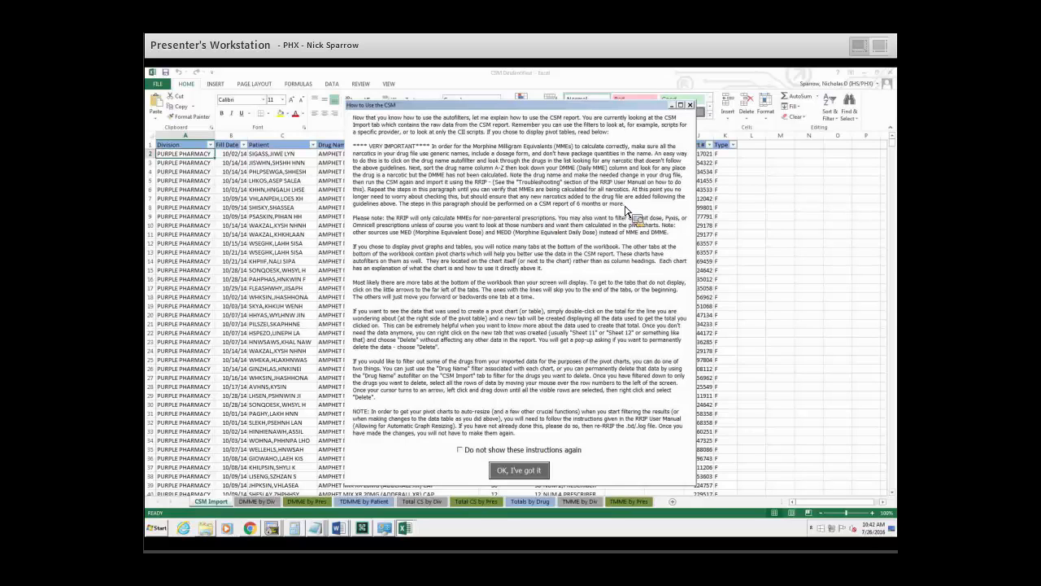
{"action": "left_click", "coordinate": [525, 472]}
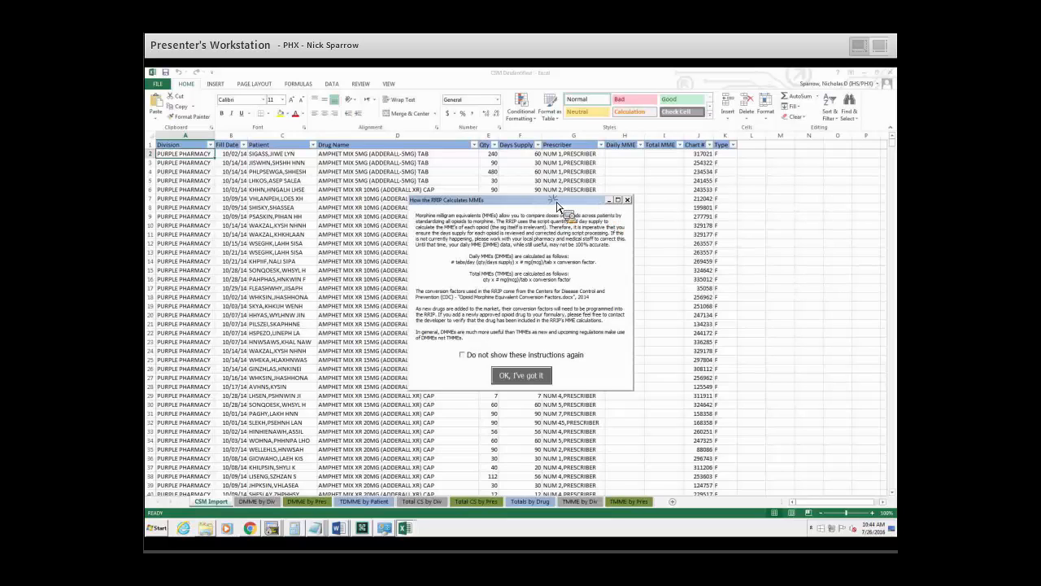
{"action": "left_click_drag", "start_coordinate": [557, 205], "coordinate": [663, 163]}
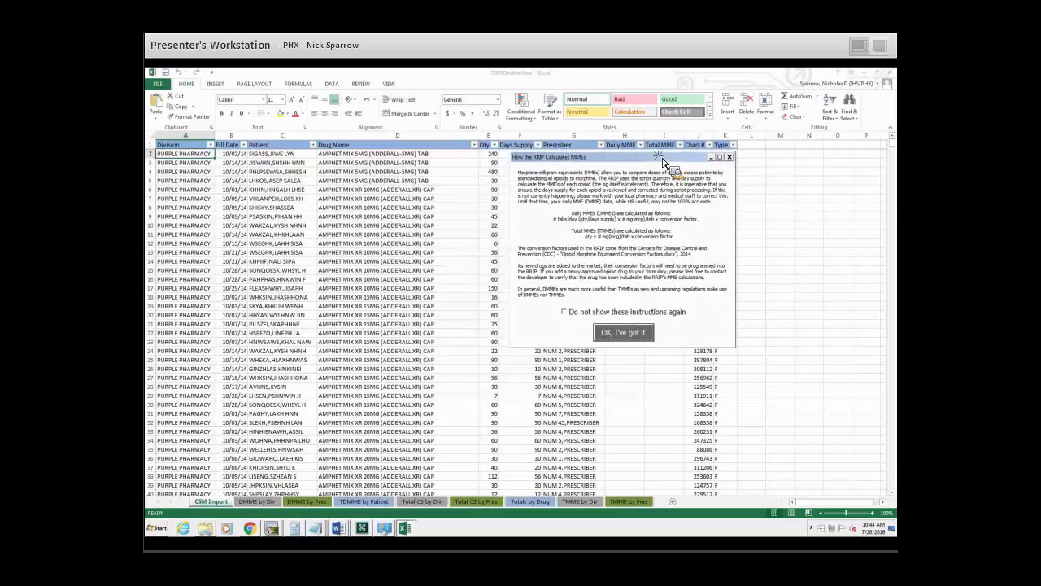
{"action": "left_click", "coordinate": [627, 334]}
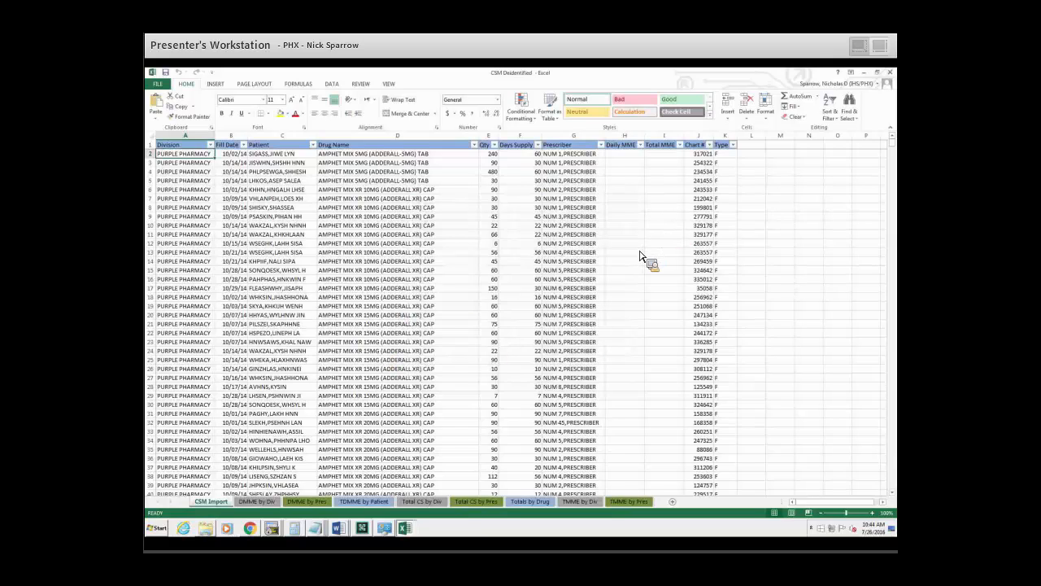
Close the CSM Initial Setup in the RPMS Report and Information Processor workbook and return to the CSM Deidentified workbook.
{"action": "left_click", "coordinate": [404, 528]}
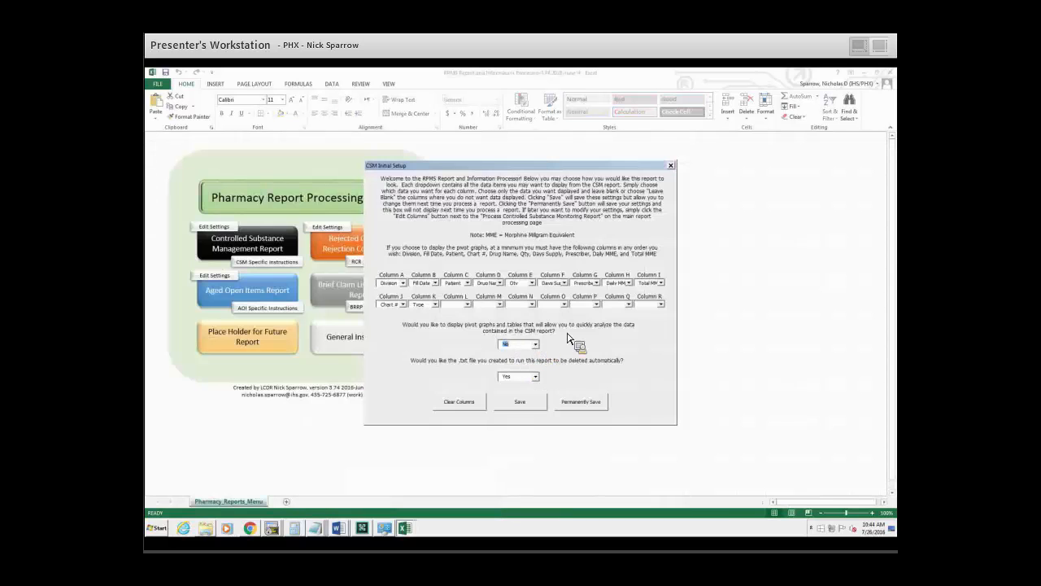
{"action": "left_click", "coordinate": [671, 166]}
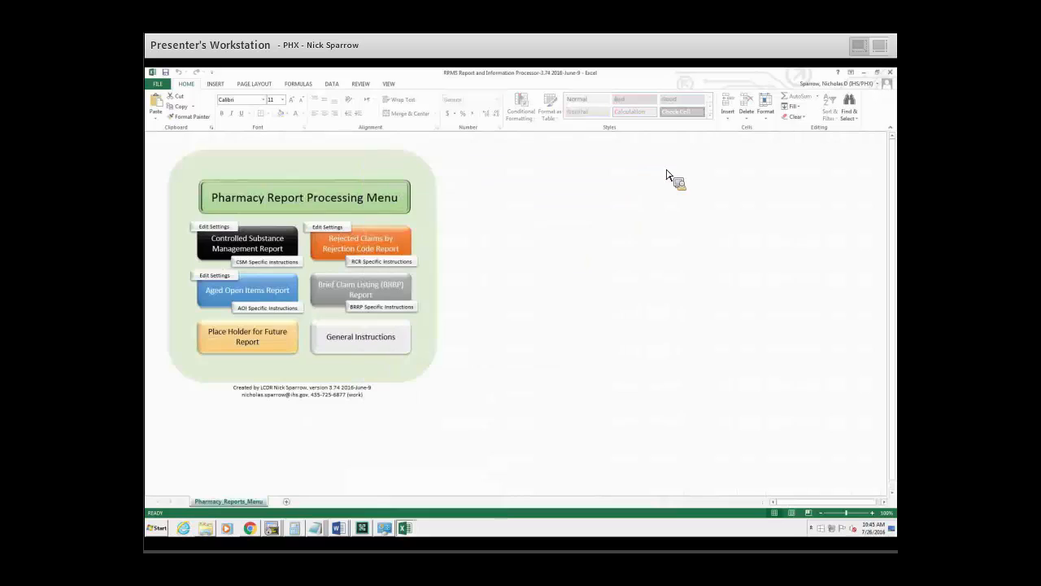
{"action": "left_click", "coordinate": [405, 508]}
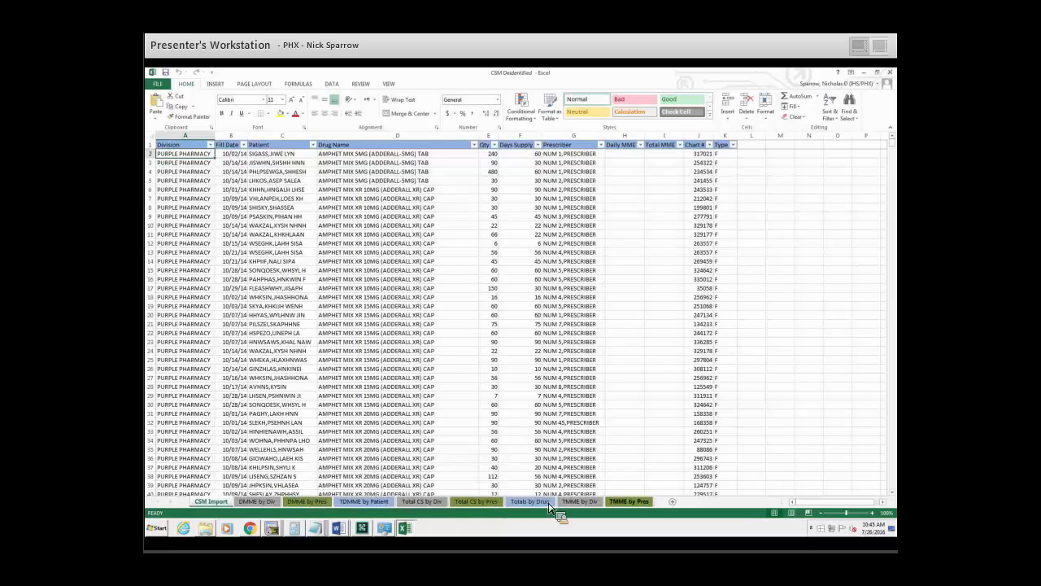
Narrow the Drug Name and Days Supply columns on the CSM Import sheet.
{"action": "left_click", "coordinate": [590, 216]}
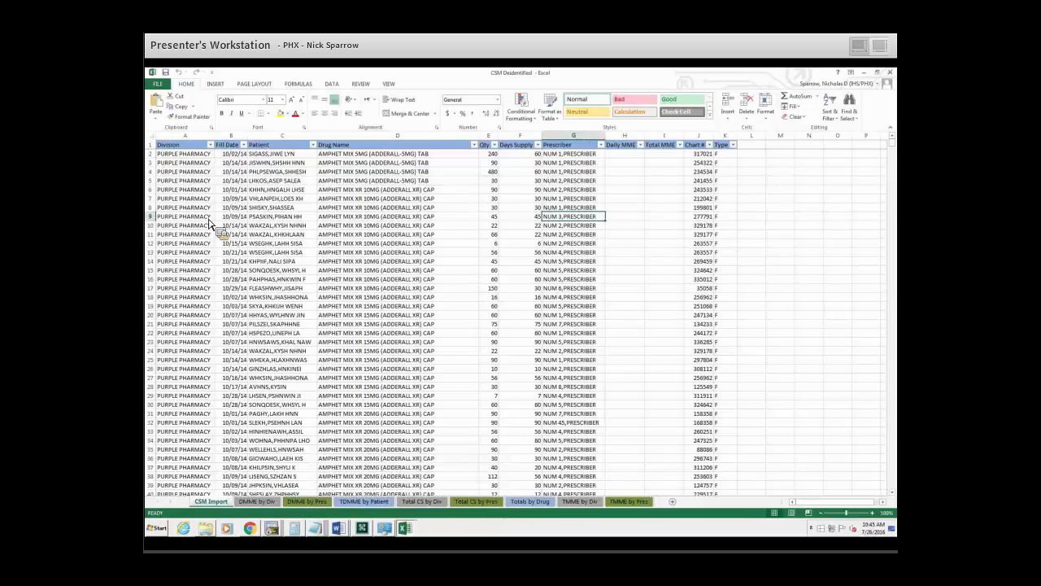
{"action": "left_click_drag", "start_coordinate": [178, 154], "coordinate": [765, 393]}
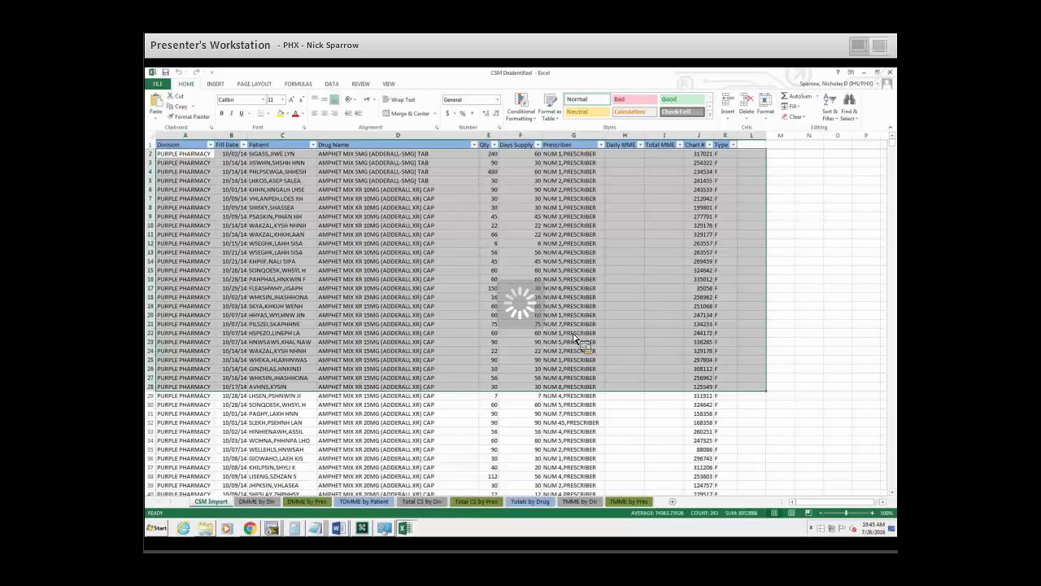
{"action": "left_click", "coordinate": [570, 325]}
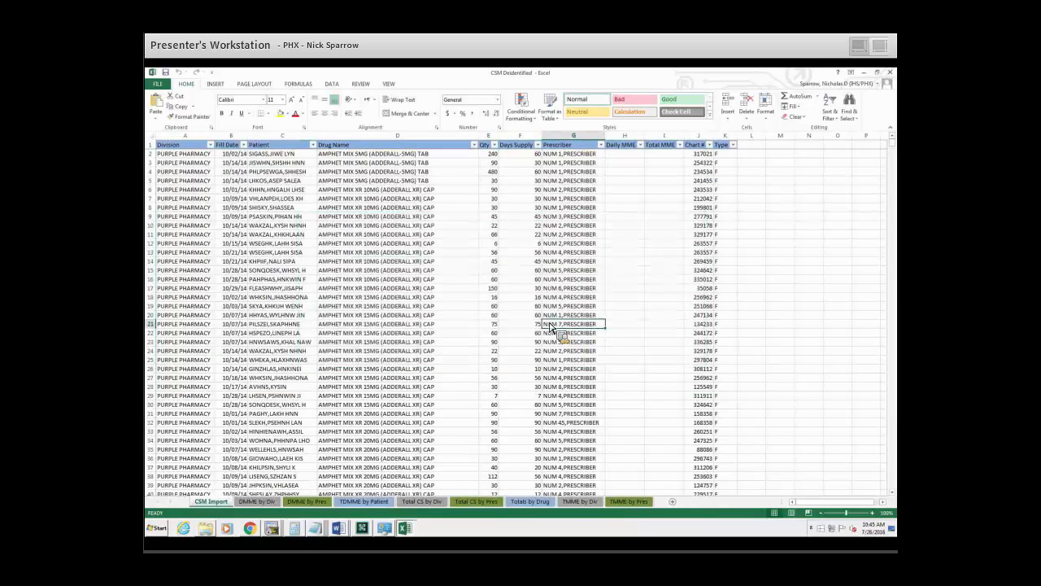
{"action": "left_click_drag", "start_coordinate": [480, 137], "coordinate": [452, 136]}
{"action": "left_click", "coordinate": [449, 152]}
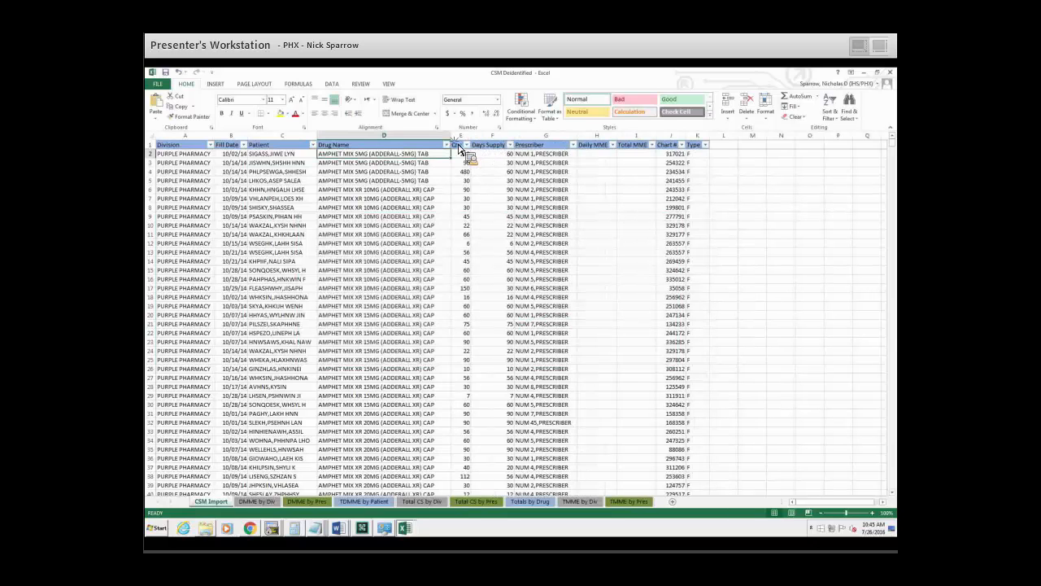
{"action": "left_click_drag", "start_coordinate": [517, 143], "coordinate": [494, 145]}
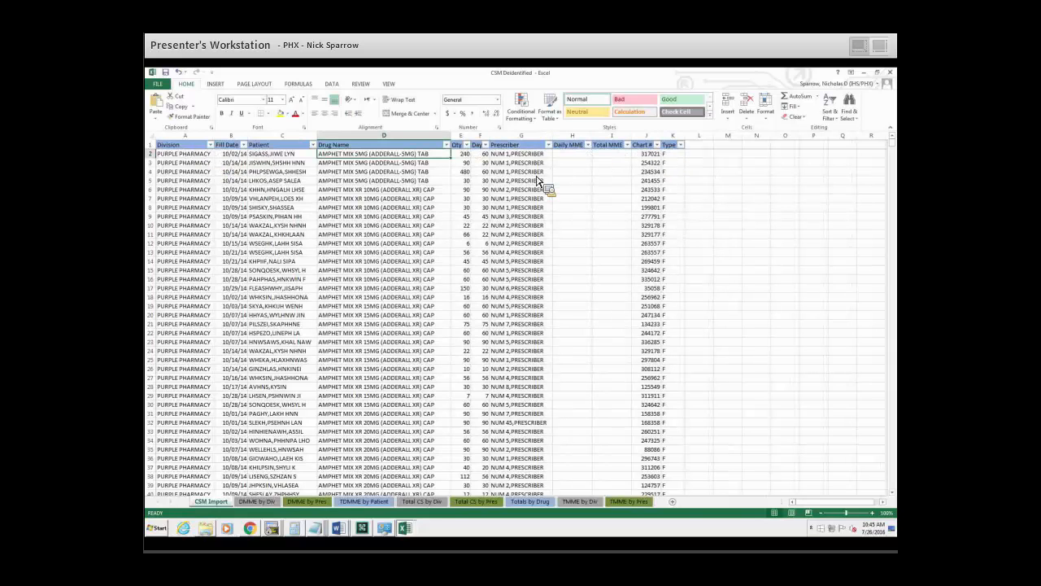
Look at the sort and filter options for the Days Supply column and close them without applying anything.
{"action": "left_click", "coordinate": [485, 144]}
{"action": "mouse_move", "coordinate": [502, 209]}
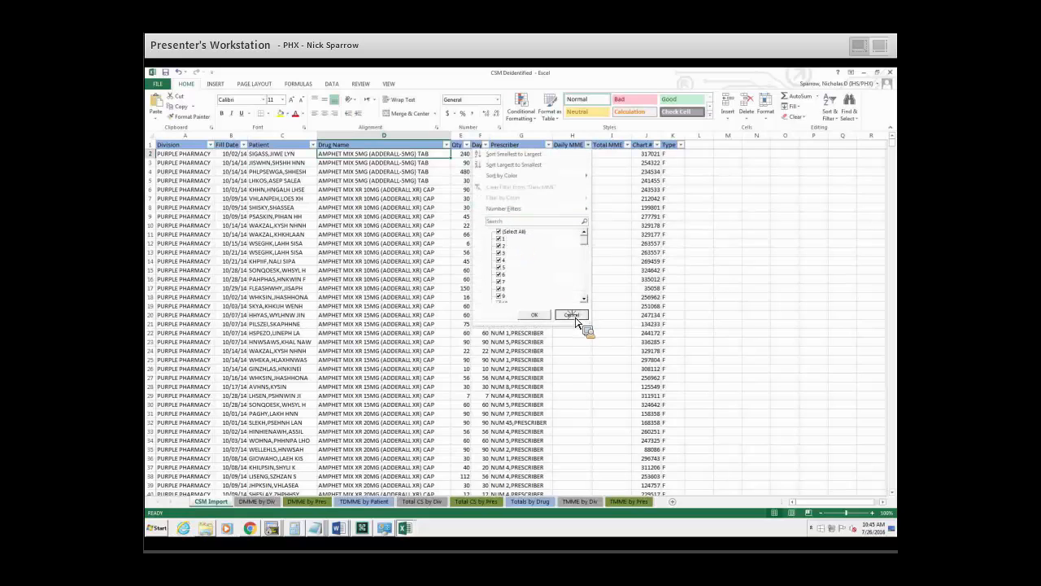
{"action": "left_click", "coordinate": [571, 315]}
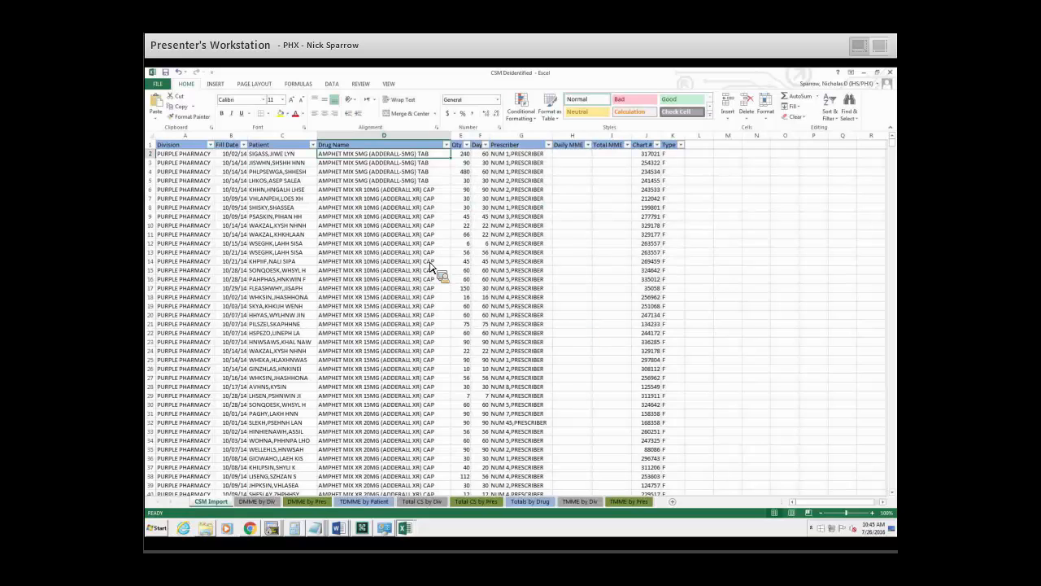
Filter the Division column on the CSM Import sheet to show only PURPLE PHARMACY.
{"action": "left_click", "coordinate": [210, 144]}
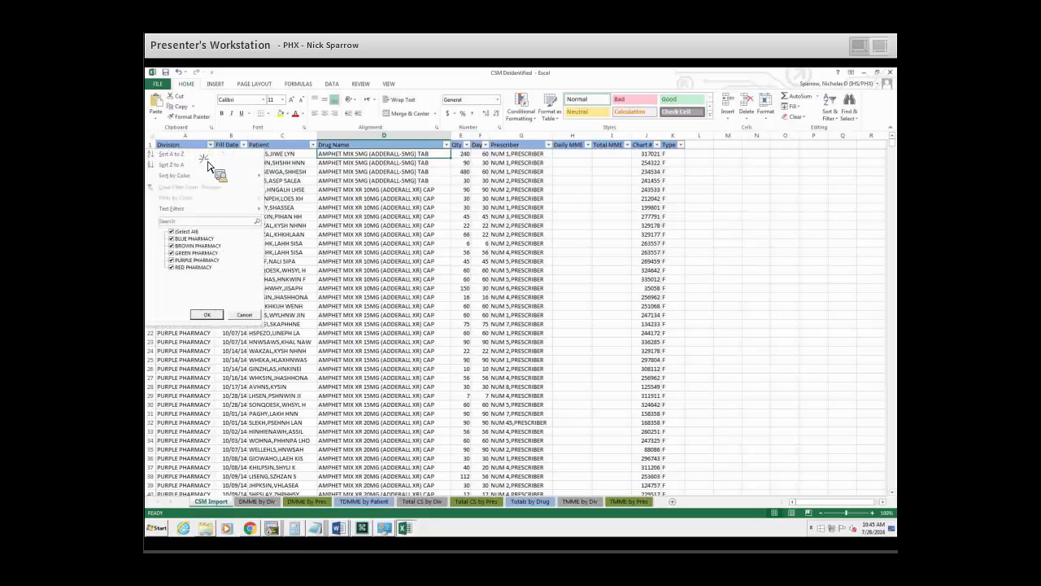
{"action": "left_click", "coordinate": [183, 233]}
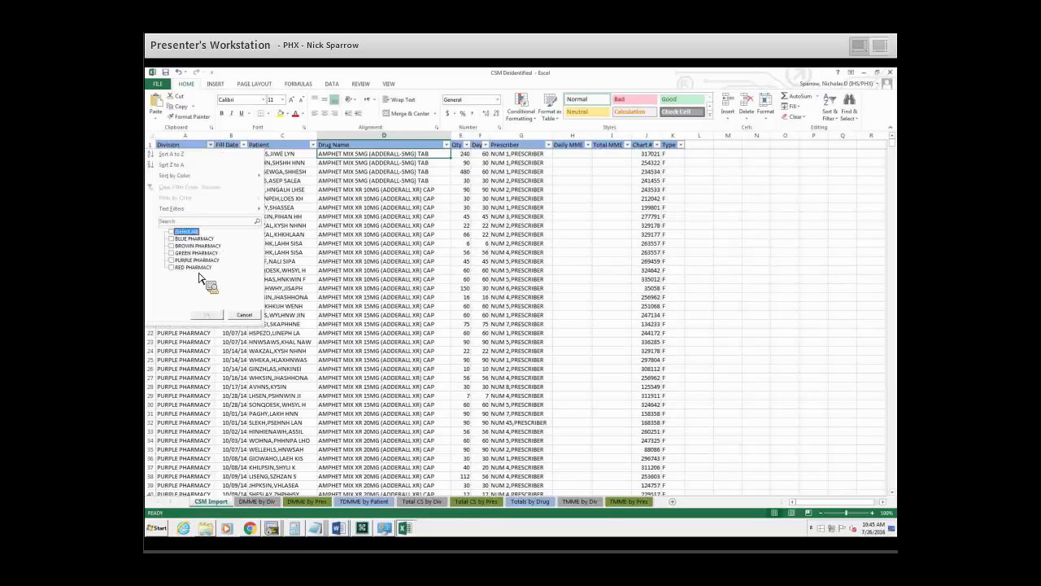
{"action": "left_click", "coordinate": [174, 261]}
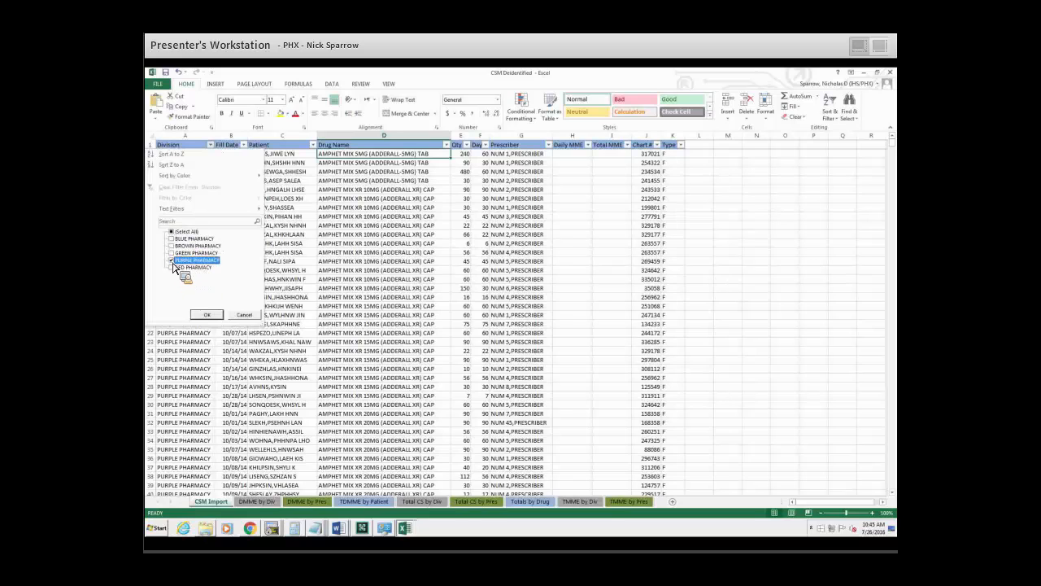
{"action": "left_click", "coordinate": [207, 314]}
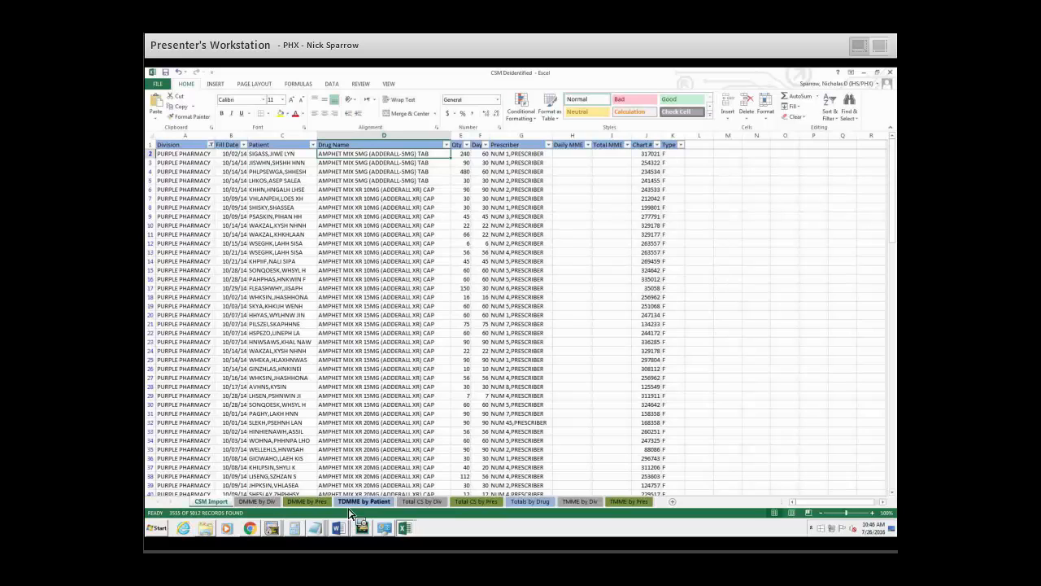
Compare the DMME by Div sheet with the CSM Import data and examine its Average Daily MME per Script by Division chart.
{"action": "left_click", "coordinate": [259, 502]}
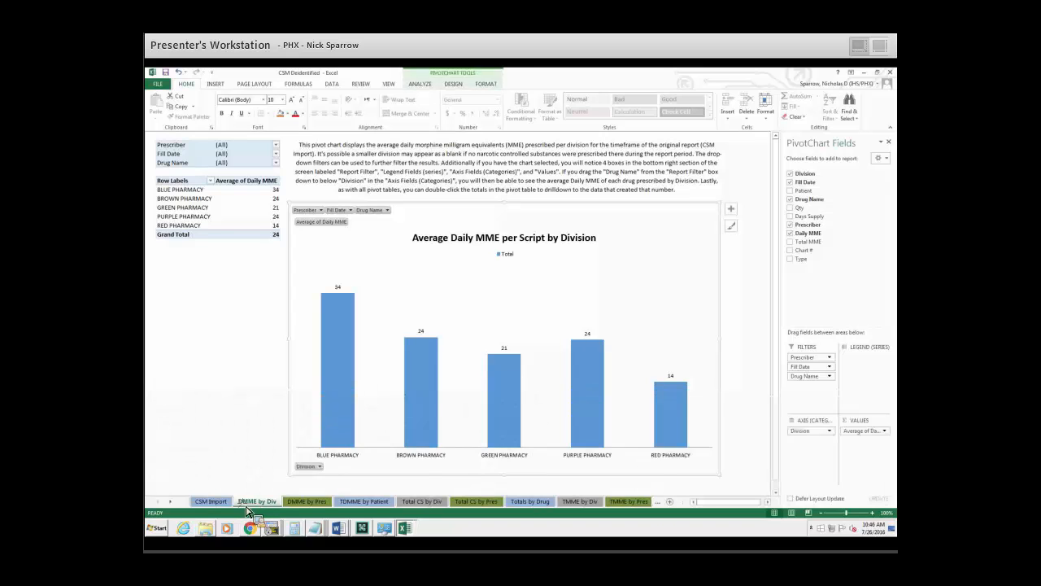
{"action": "left_click", "coordinate": [213, 502]}
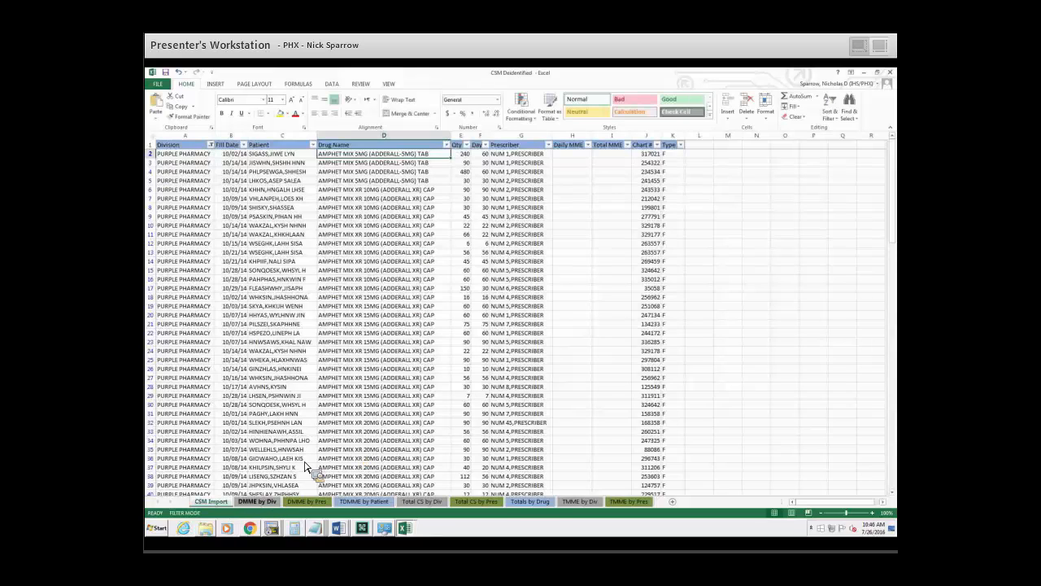
{"action": "left_click", "coordinate": [258, 503]}
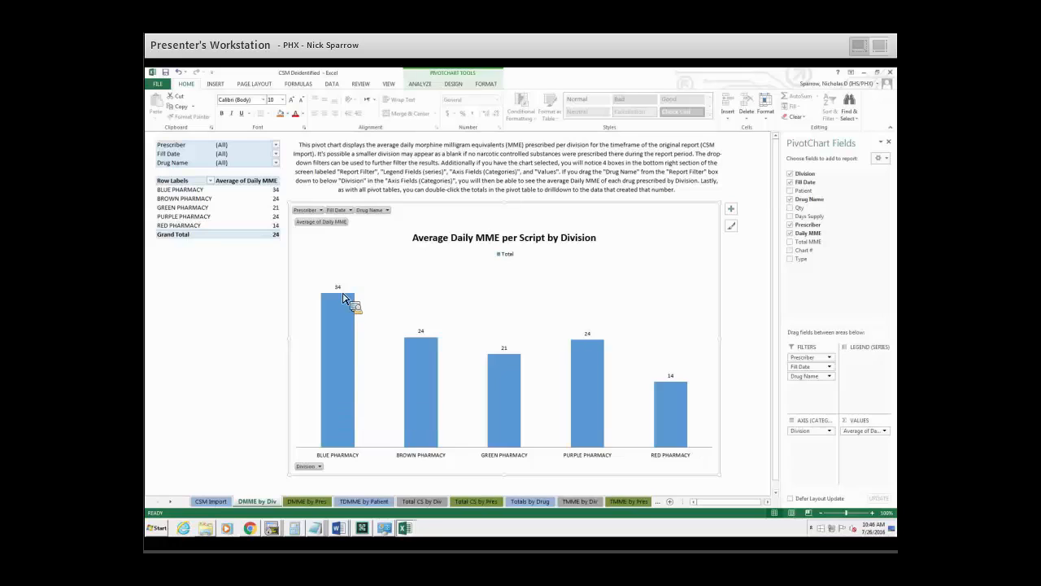
{"action": "mouse_move", "coordinate": [345, 307]}
{"action": "mouse_move", "coordinate": [356, 376]}
Drill down into BLUE PHARMACY's Average of Daily MME value in the pivot table and look through the underlying records.
{"action": "left_click", "coordinate": [187, 190]}
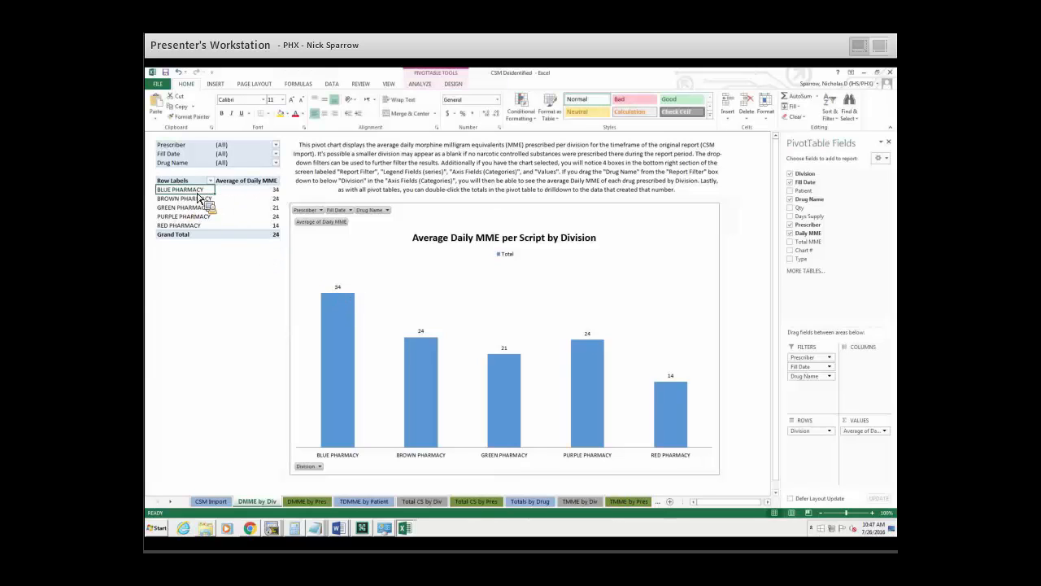
{"action": "left_click", "coordinate": [278, 192]}
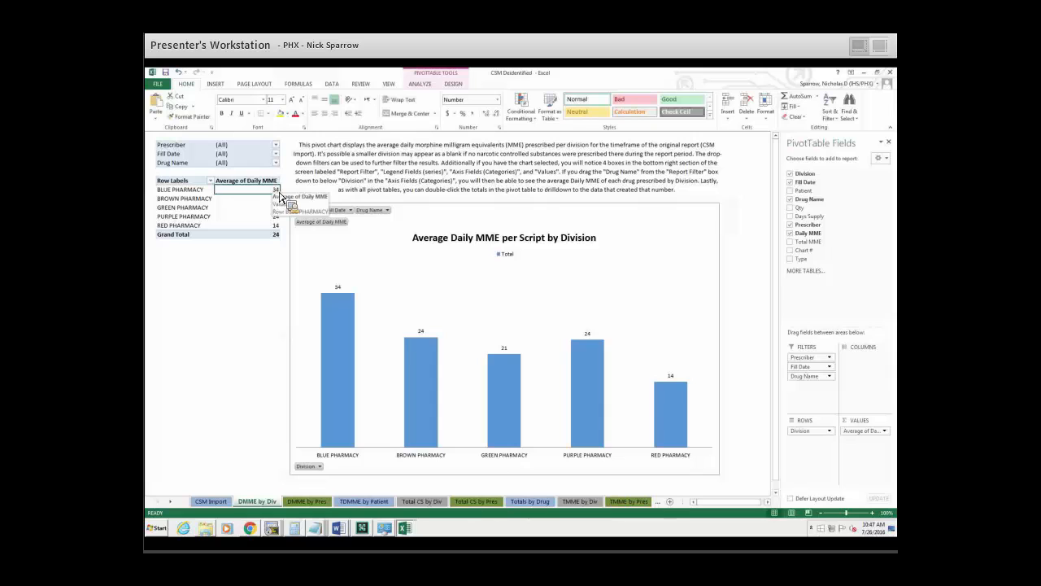
{"action": "double_click", "coordinate": [279, 192]}
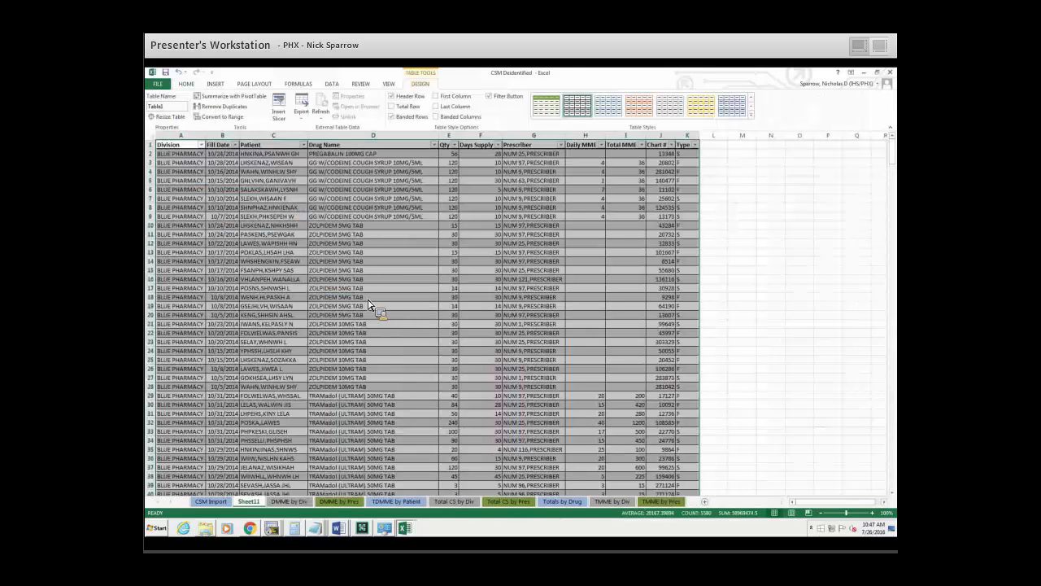
{"action": "scroll", "coordinate": [348, 316], "scroll_direction": "down", "scroll_amount": 20}
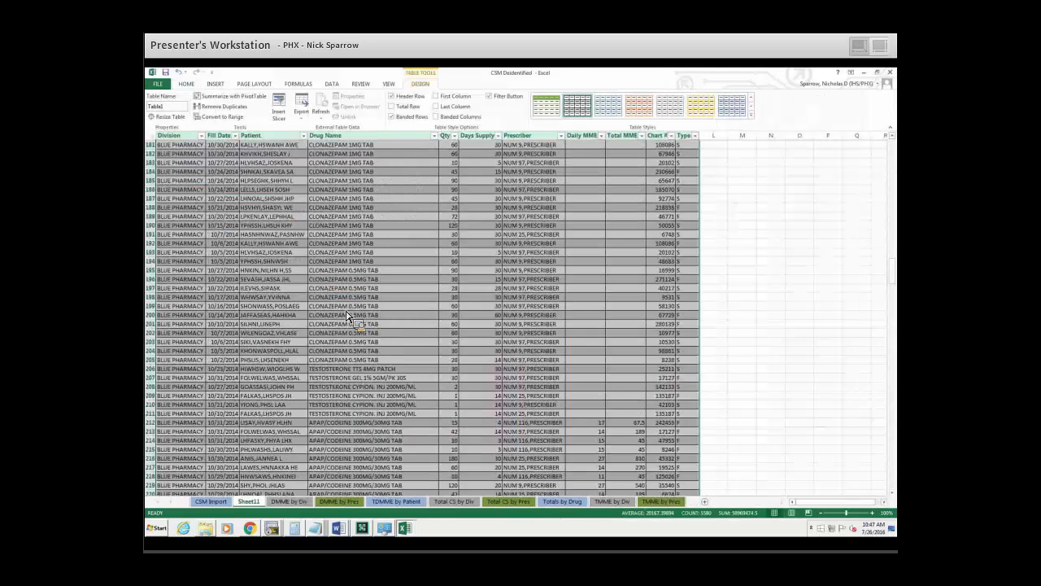
Look through the BLUE PHARMACY drill-down records, comparing drug names with their Daily MME and Total MME entries, including the blank ones.
{"action": "left_click_drag", "start_coordinate": [891, 270], "coordinate": [893, 291]}
{"action": "left_click_drag", "start_coordinate": [894, 434], "coordinate": [894, 486]}
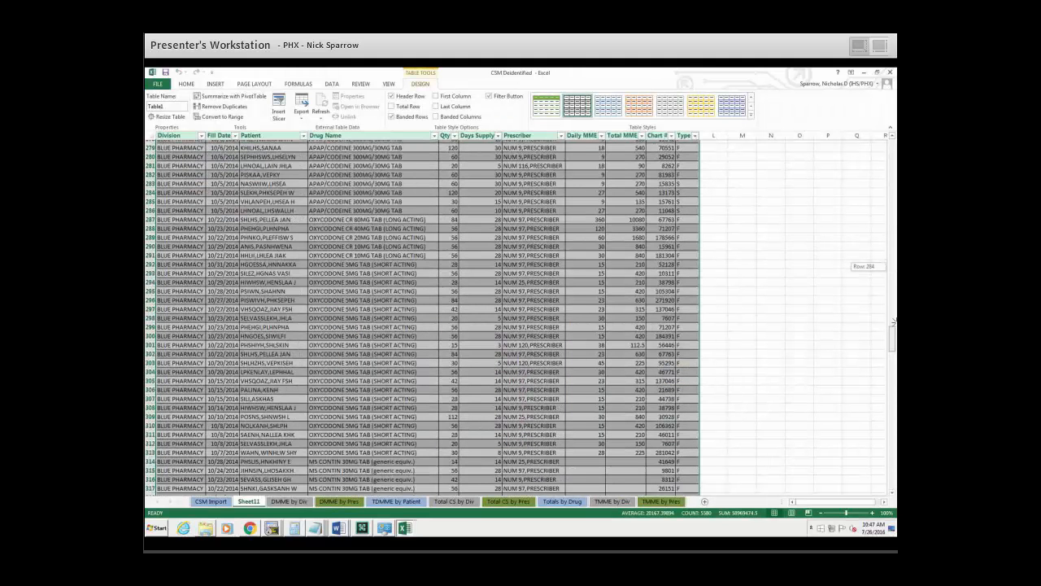
{"action": "left_click", "coordinate": [381, 255]}
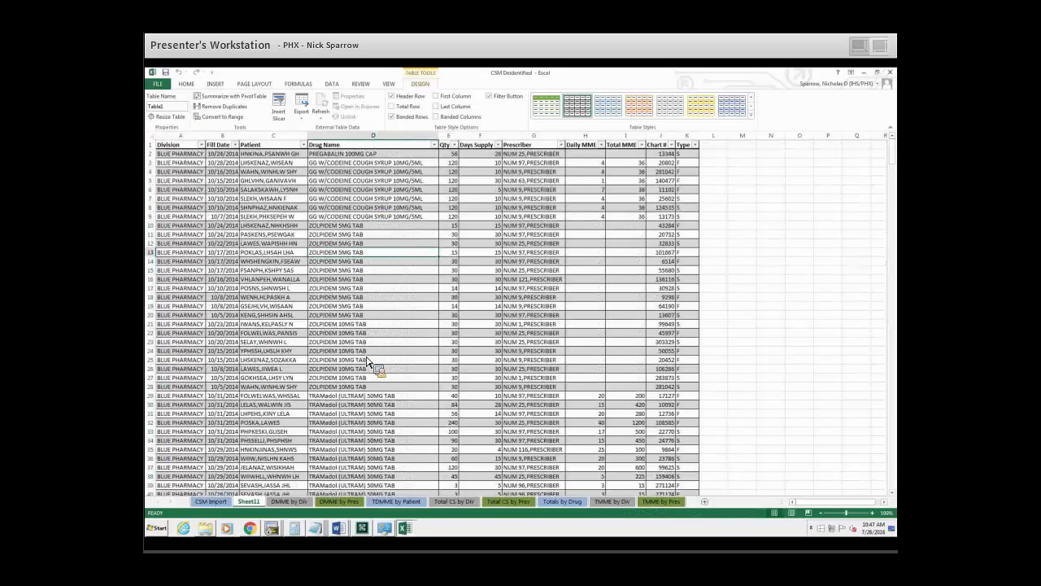
{"action": "left_click", "coordinate": [593, 145]}
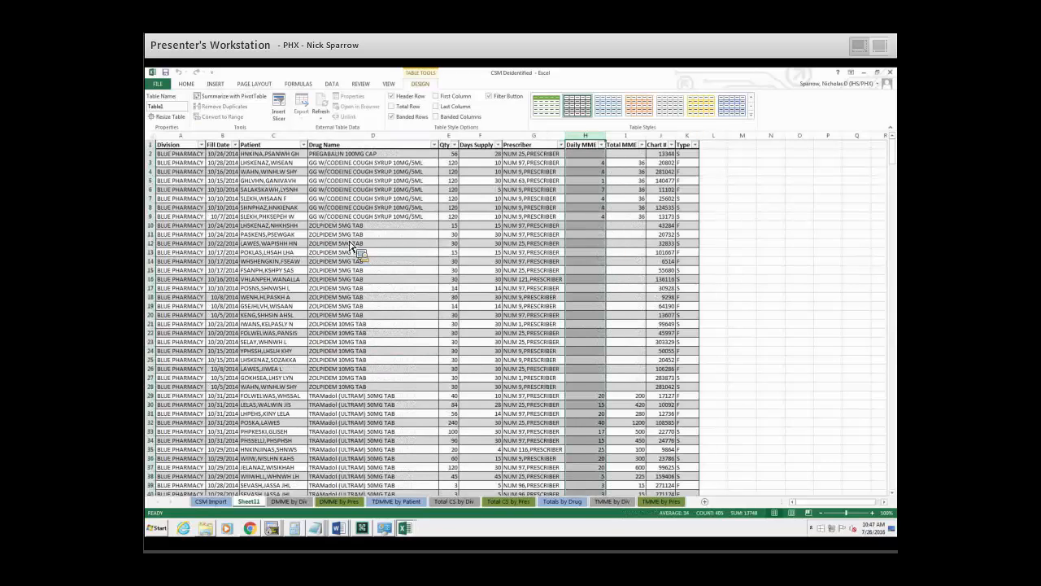
{"action": "left_click_drag", "start_coordinate": [603, 232], "coordinate": [607, 269]}
{"action": "left_click", "coordinate": [622, 228]}
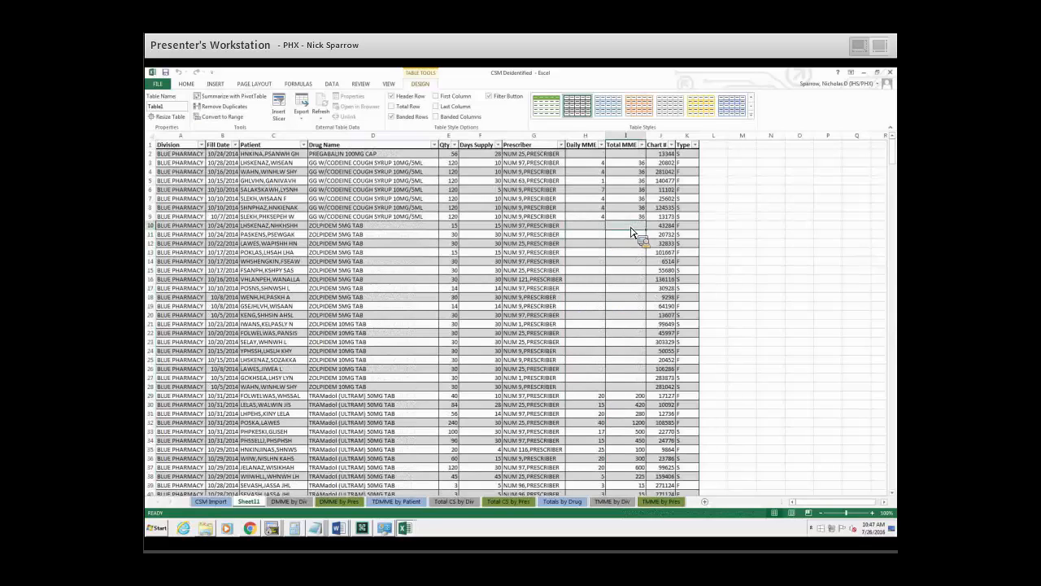
{"action": "left_click", "coordinate": [604, 225]}
{"action": "left_click", "coordinate": [597, 155]}
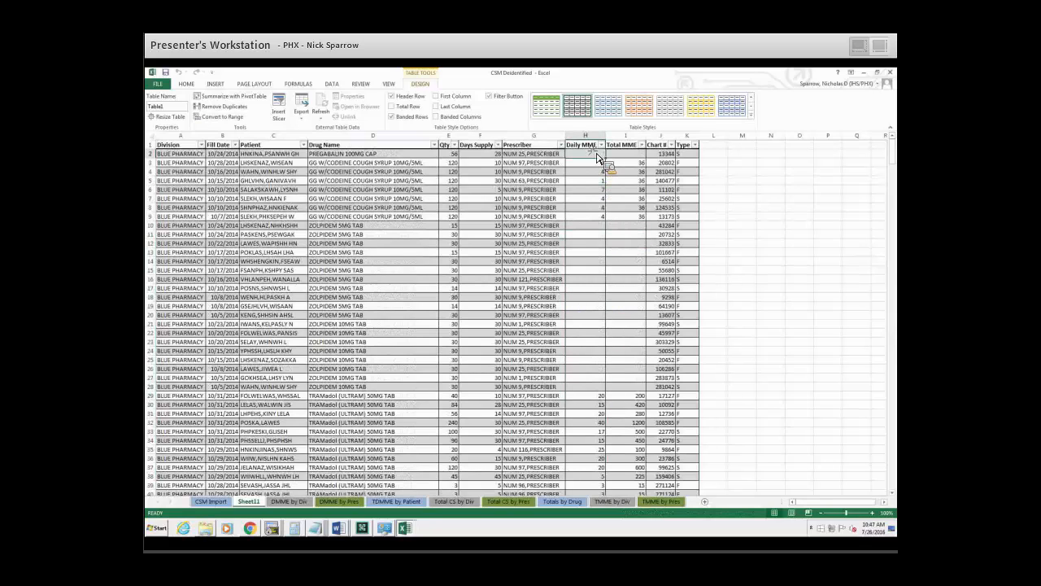
{"action": "left_click", "coordinate": [456, 217]}
{"action": "left_click", "coordinate": [363, 279]}
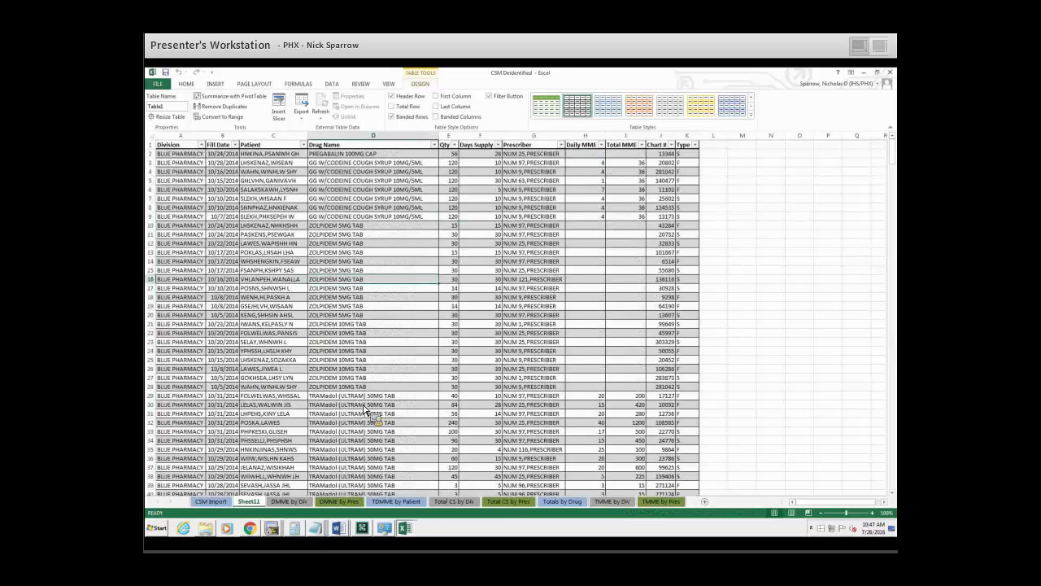
{"action": "scroll", "coordinate": [364, 411], "scroll_direction": "down", "scroll_amount": 2}
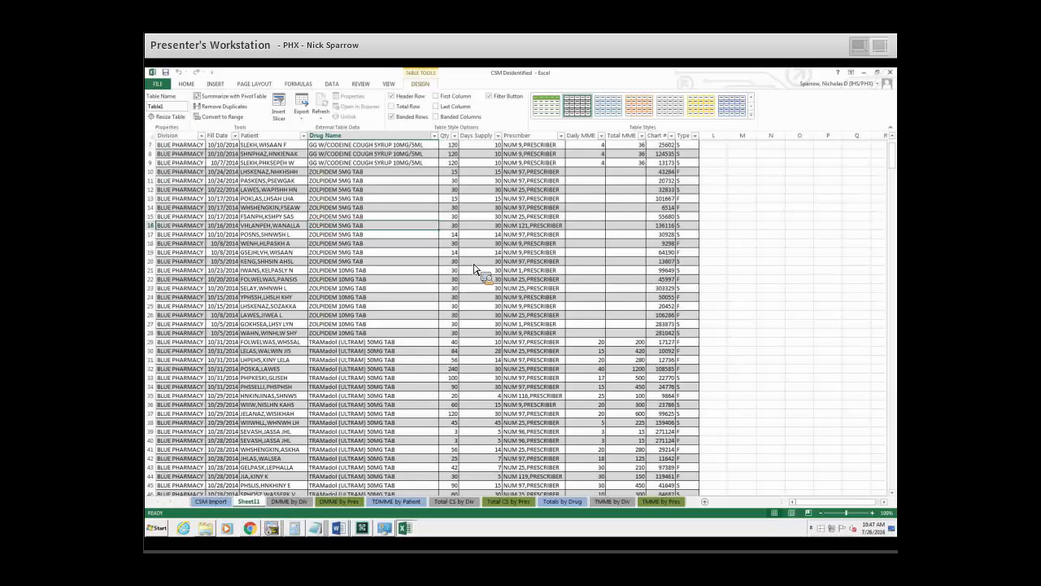
Delete the sheet holding the BLUE PHARMACY drill-down records.
{"action": "right_click", "coordinate": [250, 508]}
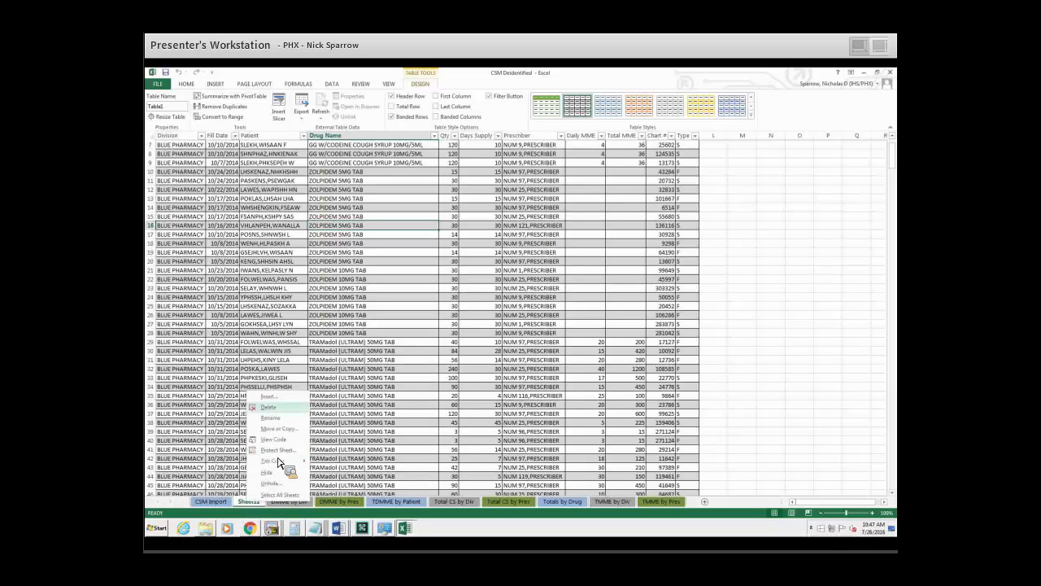
{"action": "left_click", "coordinate": [267, 406]}
{"action": "left_click", "coordinate": [504, 318]}
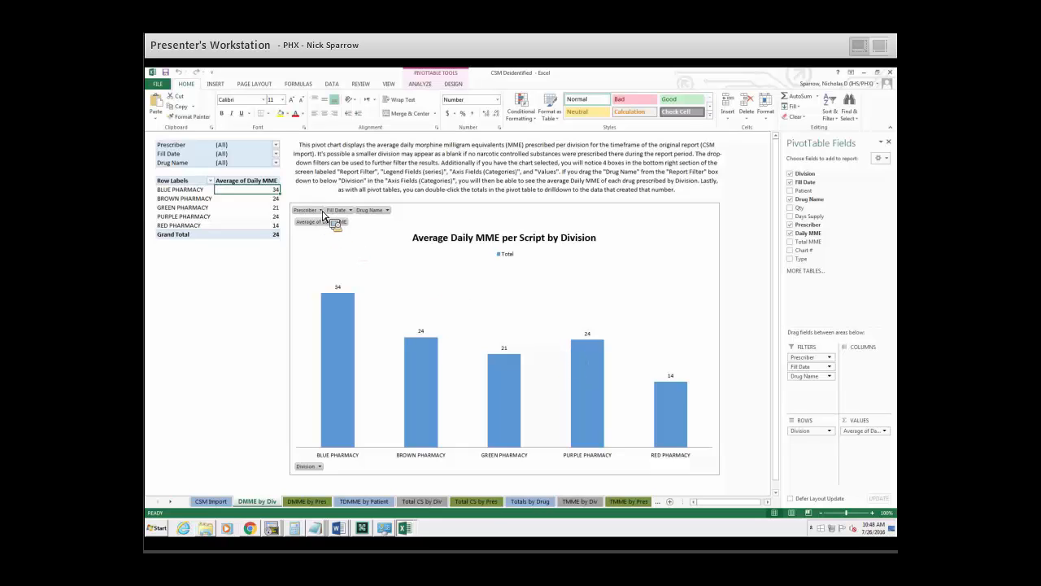
Filter the Average Daily MME per Script by Division chart to show only prescriber NUM 117.
{"action": "left_click_drag", "start_coordinate": [383, 217], "coordinate": [318, 222]}
{"action": "left_click", "coordinate": [321, 210]}
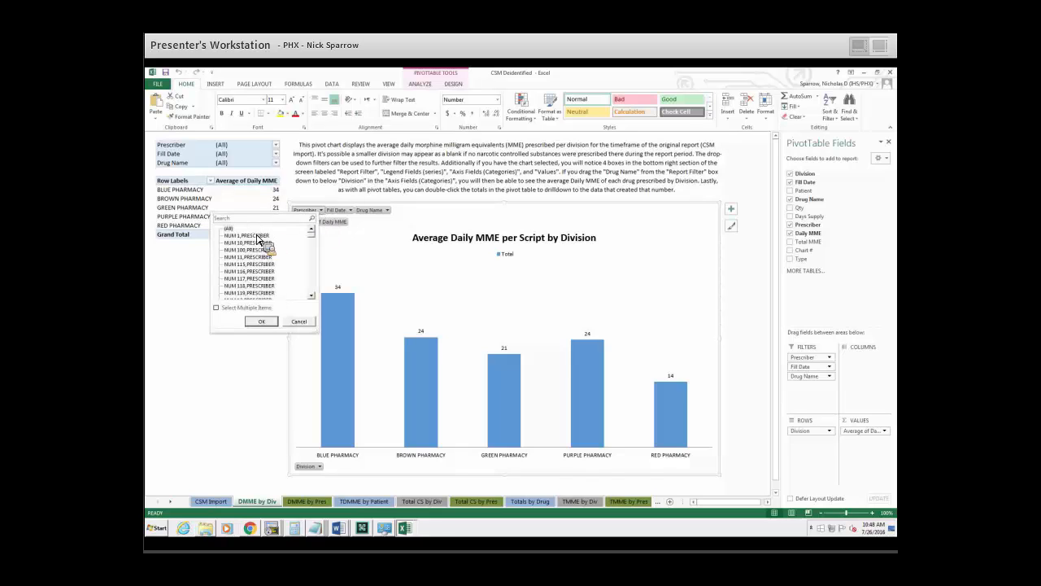
{"action": "left_click", "coordinate": [216, 307]}
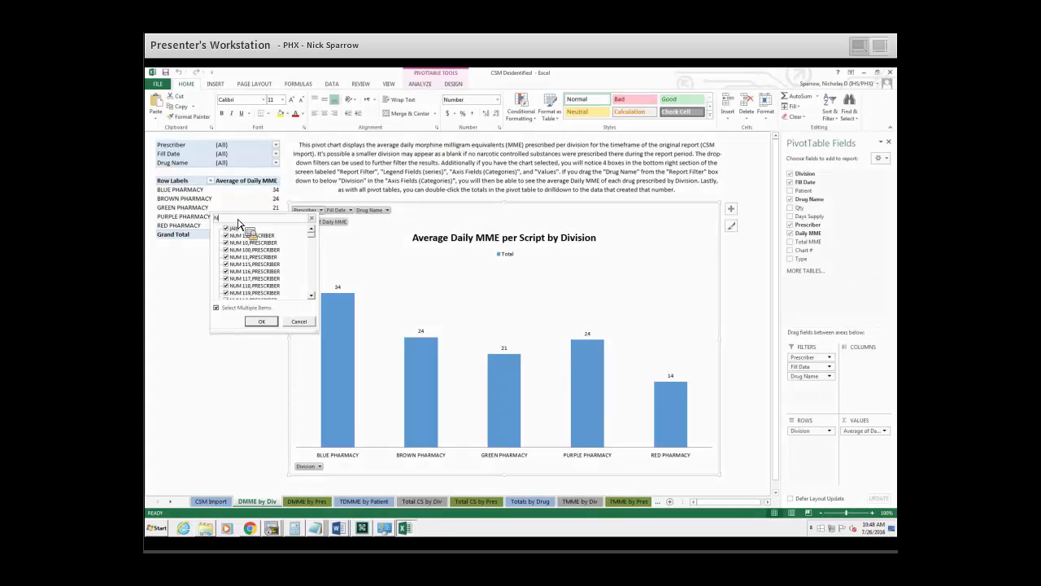
{"action": "left_click", "coordinate": [238, 220]}
{"action": "type", "text": "NUM 117"}
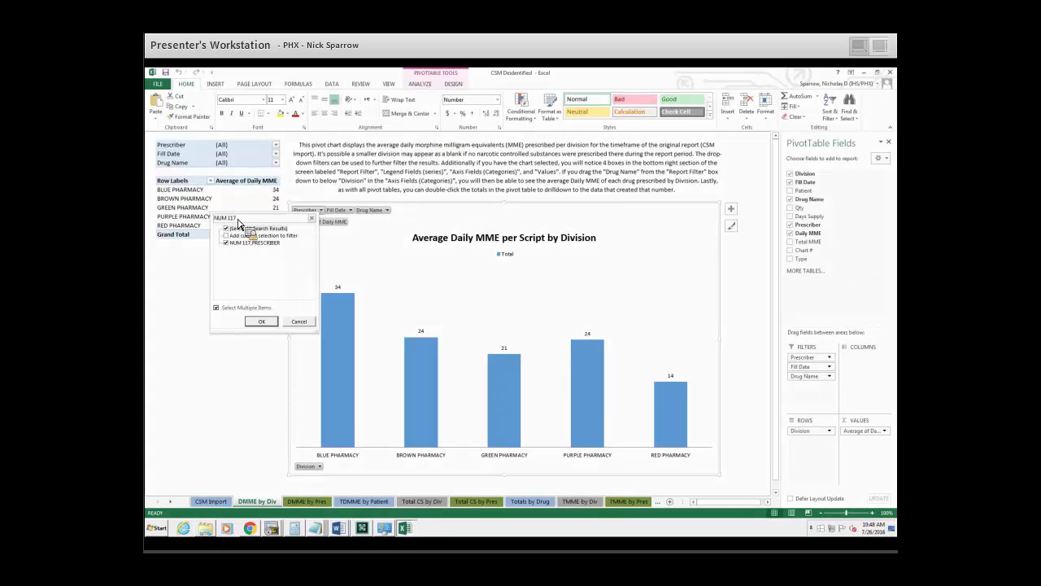
{"action": "left_click", "coordinate": [274, 323]}
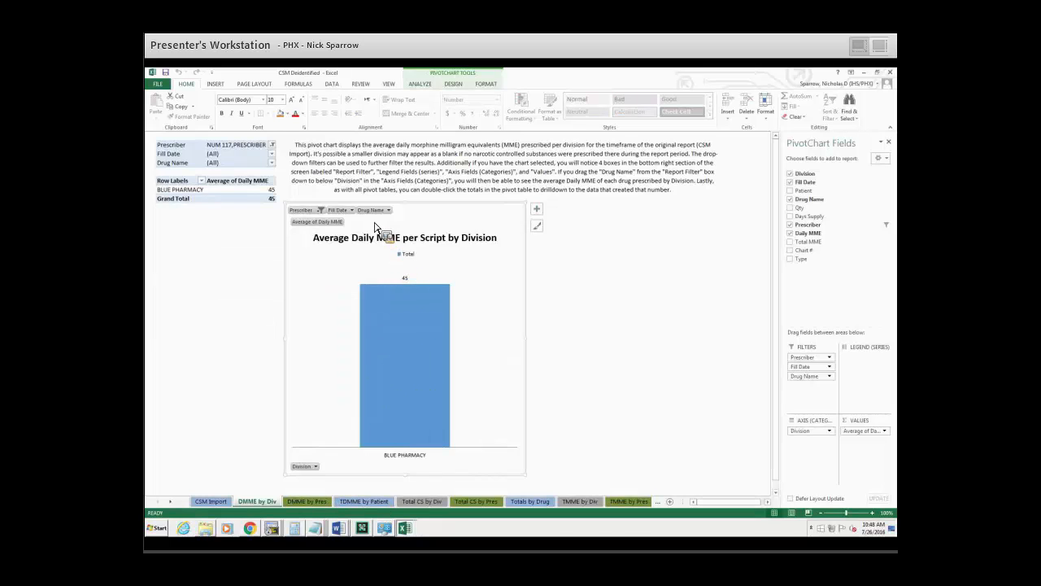
Look at the chart's Fill Date and Drug Name filter choices and reset the Prescriber filter to all prescribers.
{"action": "left_click", "coordinate": [353, 213]}
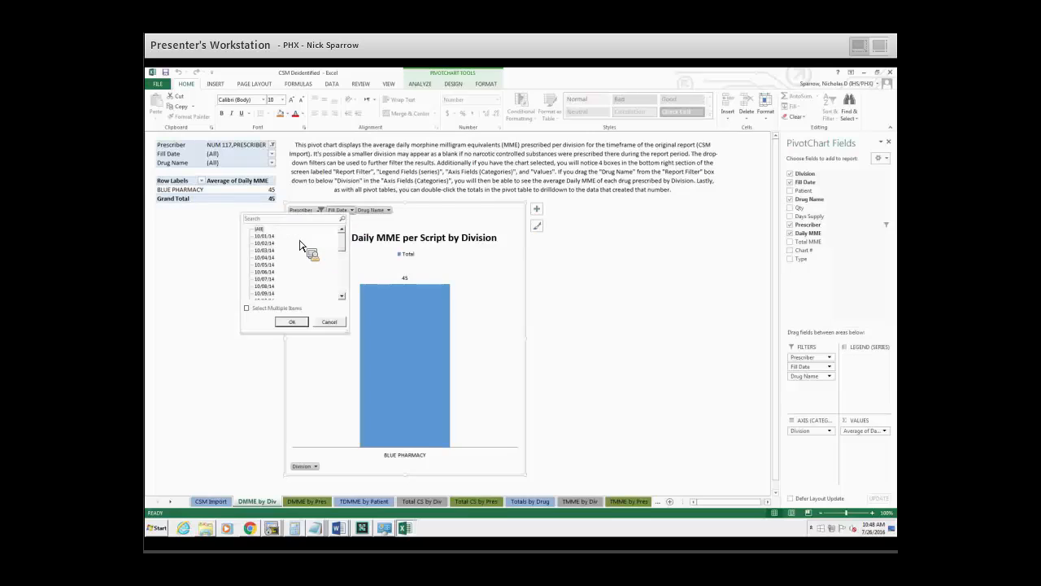
{"action": "left_click", "coordinate": [375, 213]}
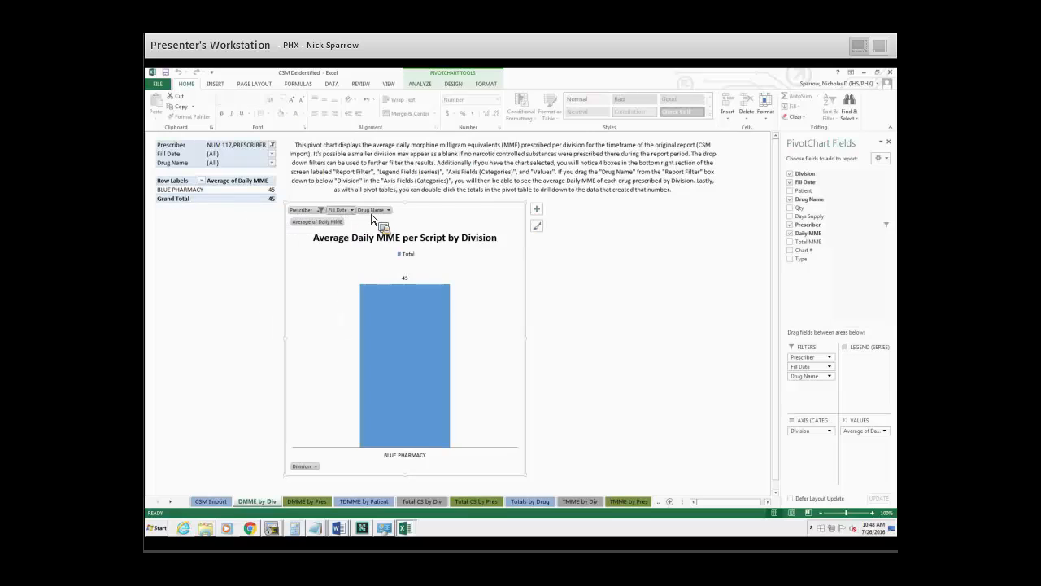
{"action": "left_click", "coordinate": [322, 211]}
{"action": "left_click", "coordinate": [322, 210]}
{"action": "left_click", "coordinate": [218, 304]}
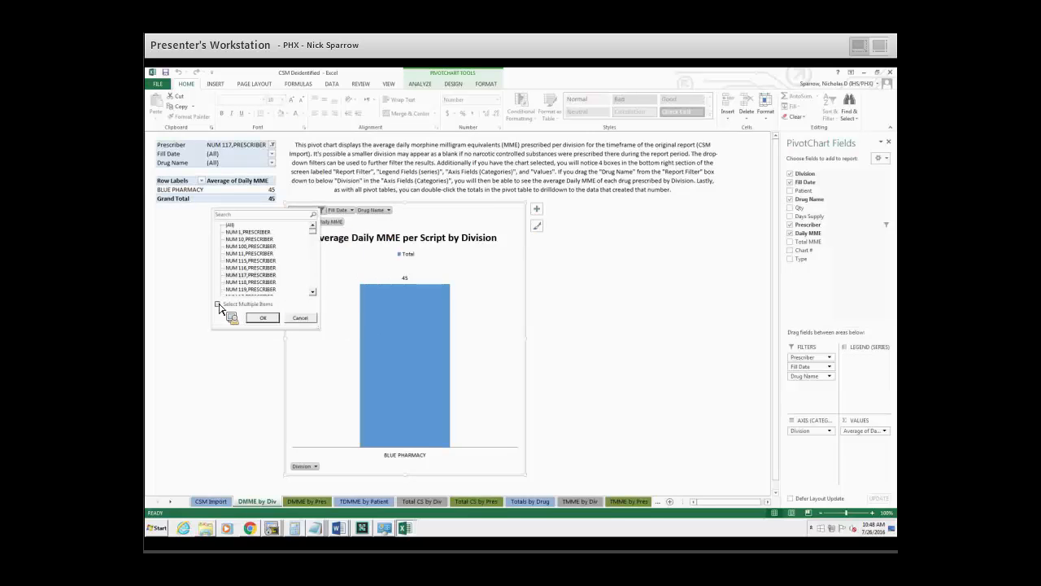
{"action": "left_click", "coordinate": [258, 318]}
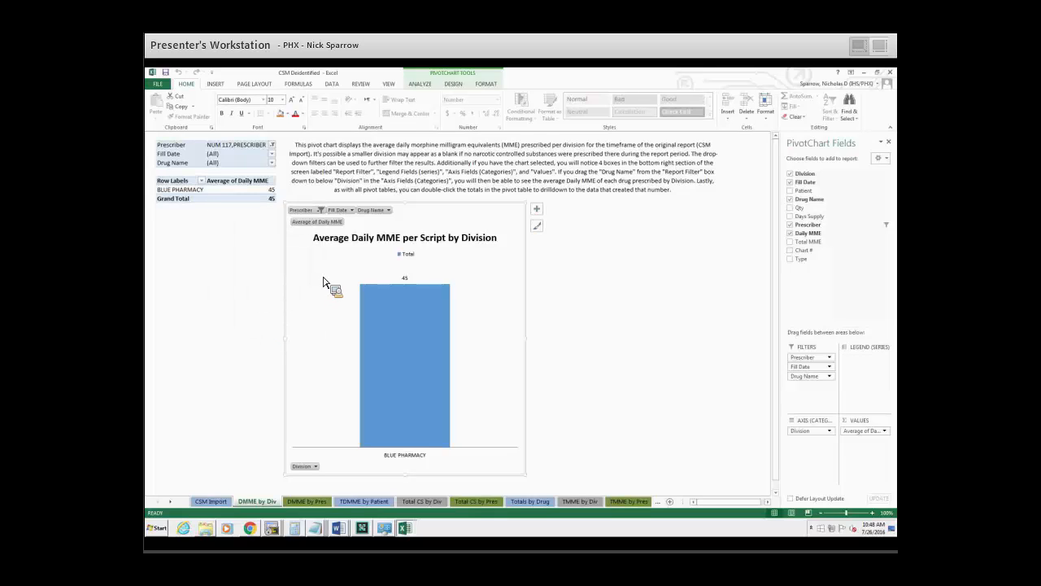
{"action": "left_click", "coordinate": [323, 211]}
{"action": "left_click", "coordinate": [218, 304]}
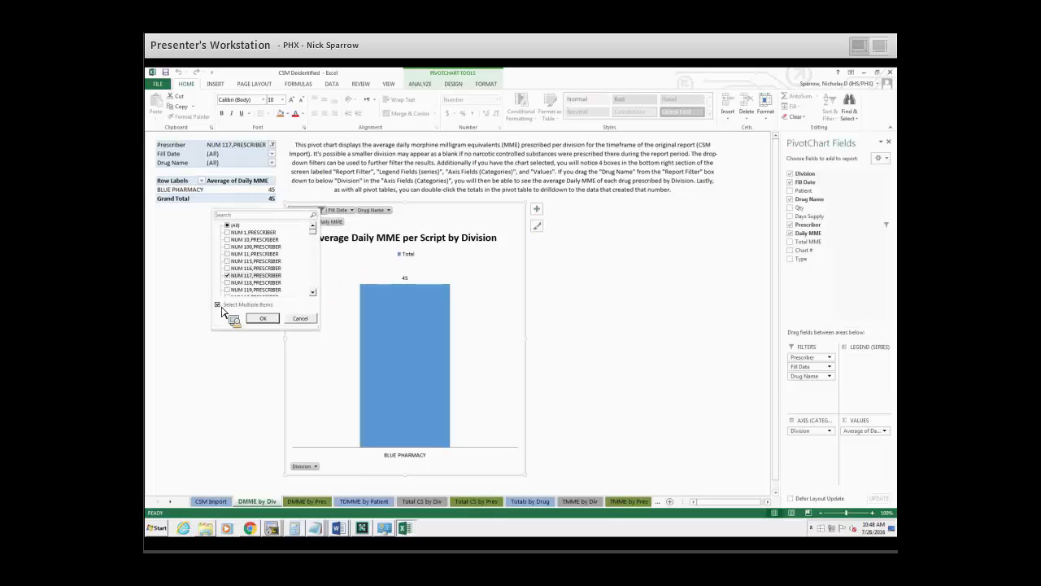
{"action": "left_click", "coordinate": [262, 318]}
{"action": "left_click", "coordinate": [320, 210]}
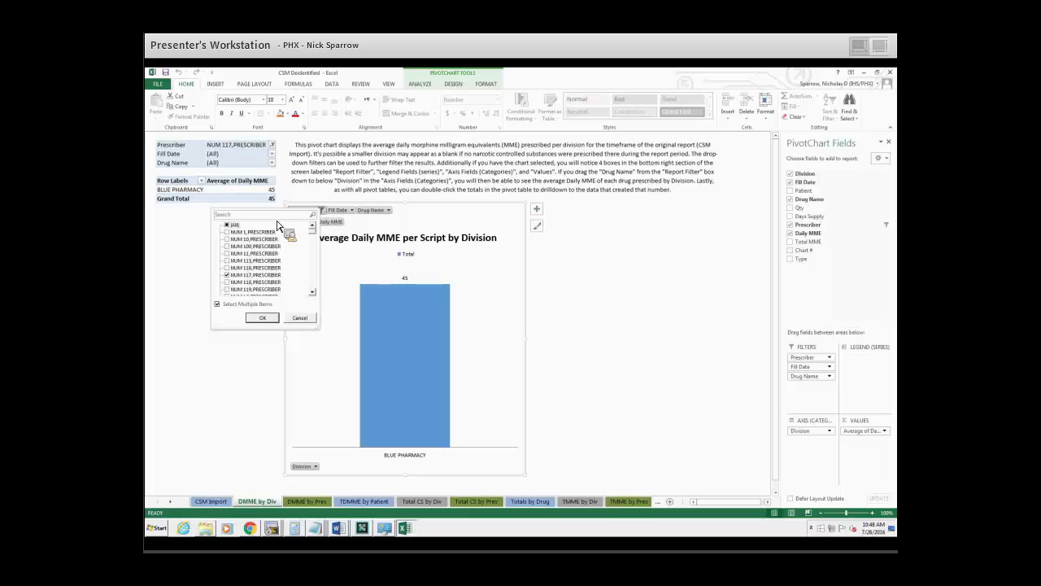
{"action": "left_click", "coordinate": [263, 318]}
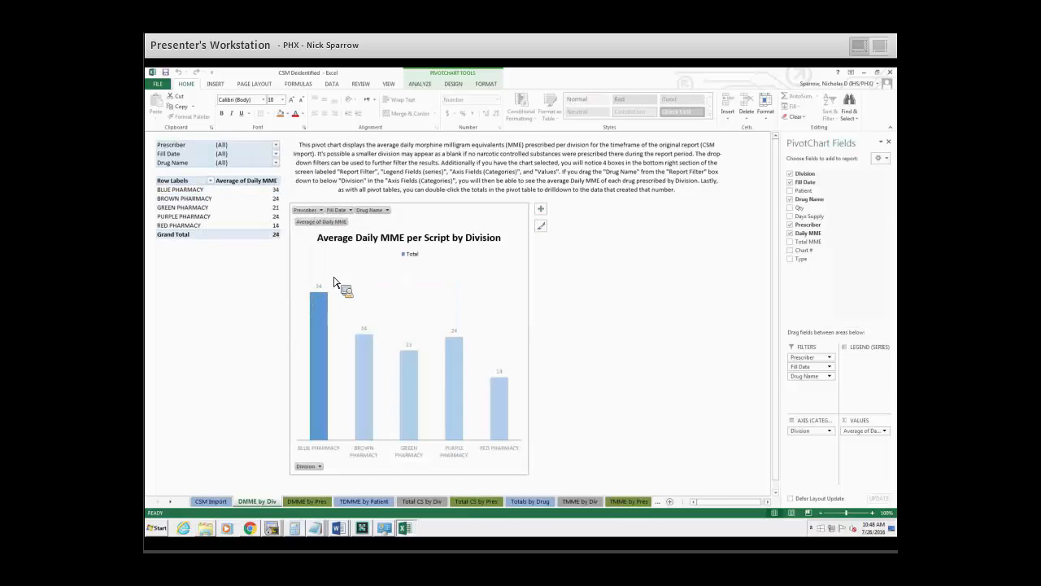
Filter the chart's Drug Name to items matching OXY, leaving out ATROPINE/DIPHENOXYLATE.
{"action": "left_click", "coordinate": [357, 211]}
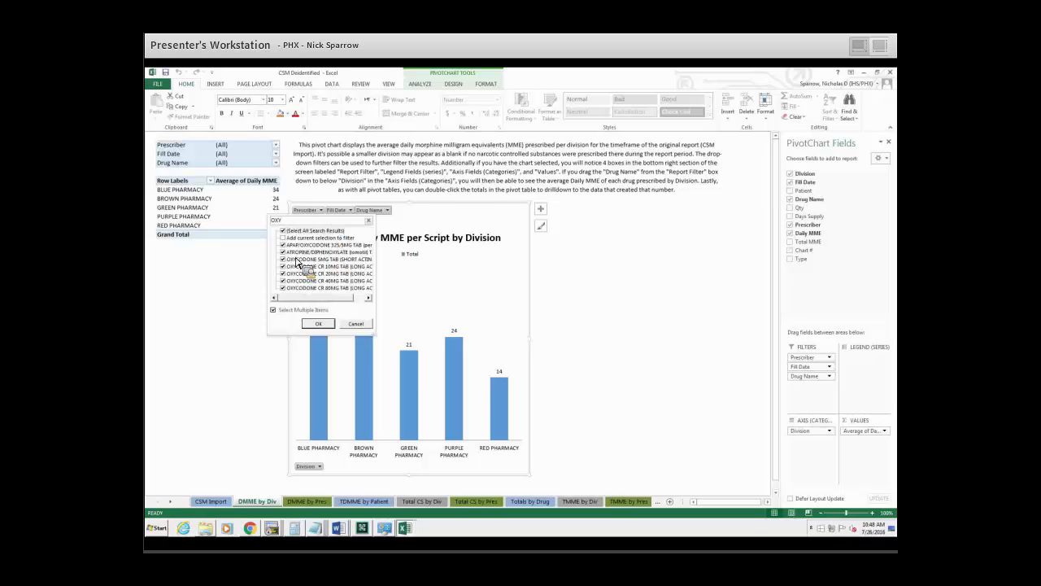
{"action": "left_click", "coordinate": [301, 253]}
{"action": "left_click", "coordinate": [318, 324]}
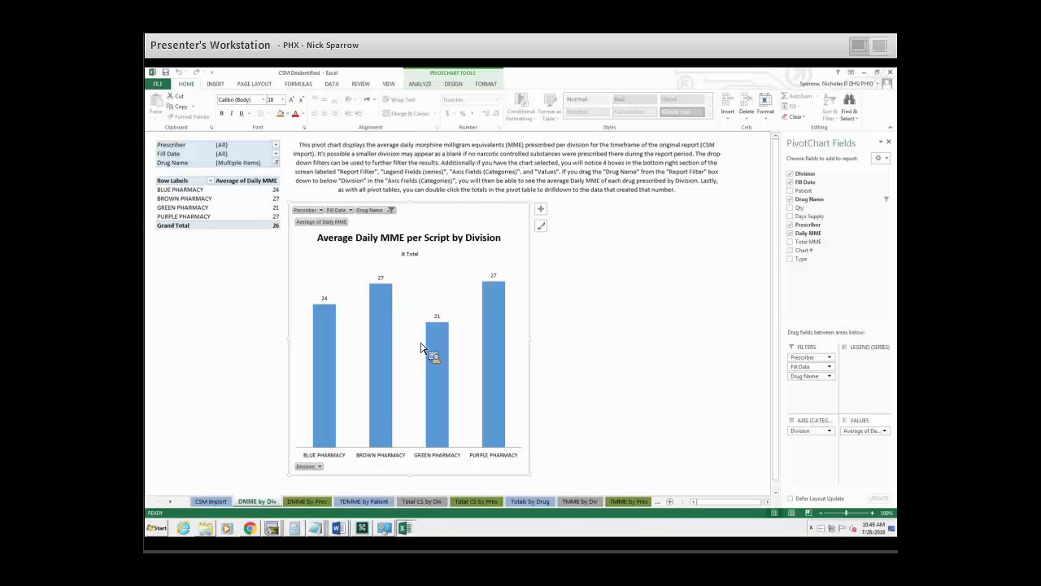
Look at the chart's Division sort and filter options, close them without applying anything, and select the description text above the chart.
{"action": "left_click", "coordinate": [320, 466]}
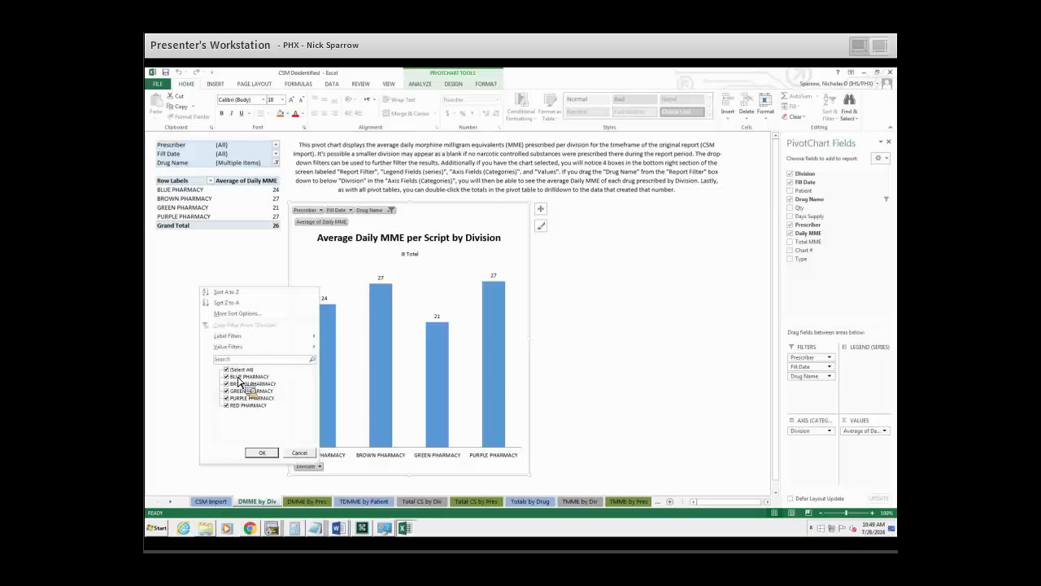
{"action": "left_click", "coordinate": [306, 454]}
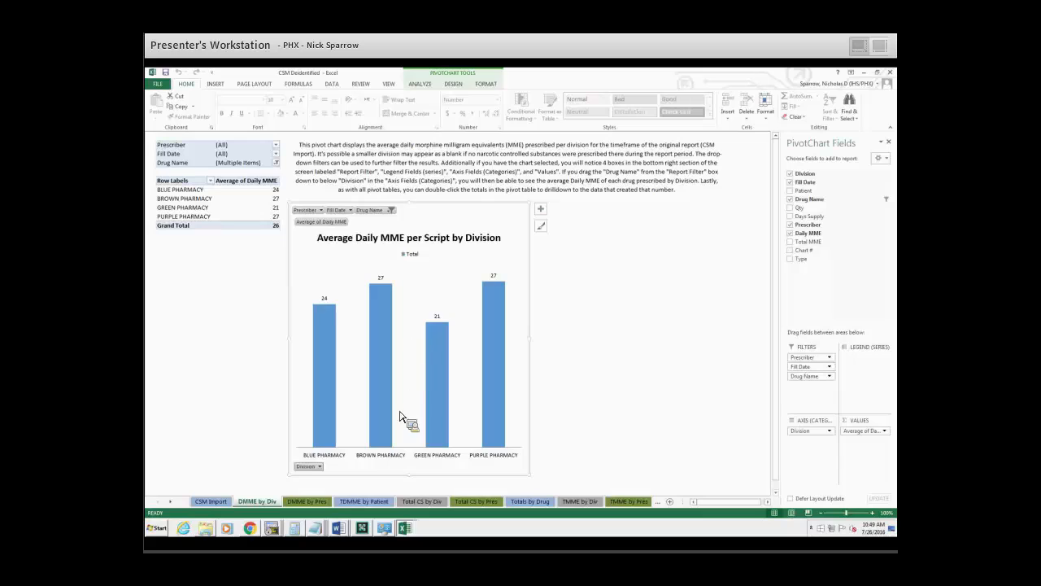
{"action": "left_click", "coordinate": [327, 160]}
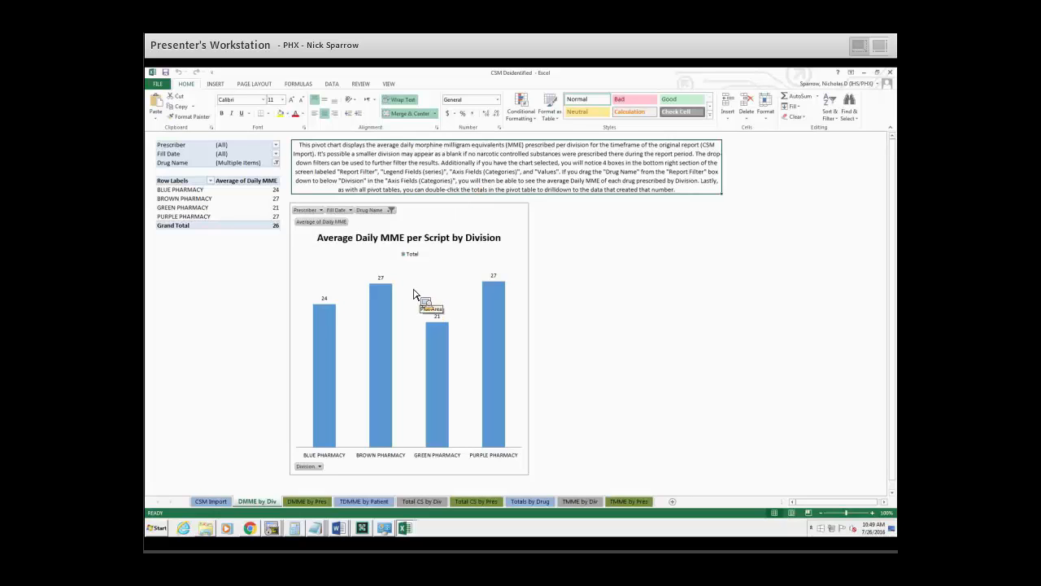
Examine the DMME by Pres sheet, reading its description and the full Average Daily MME per Script by Prescriber chart.
{"action": "left_click", "coordinate": [306, 501]}
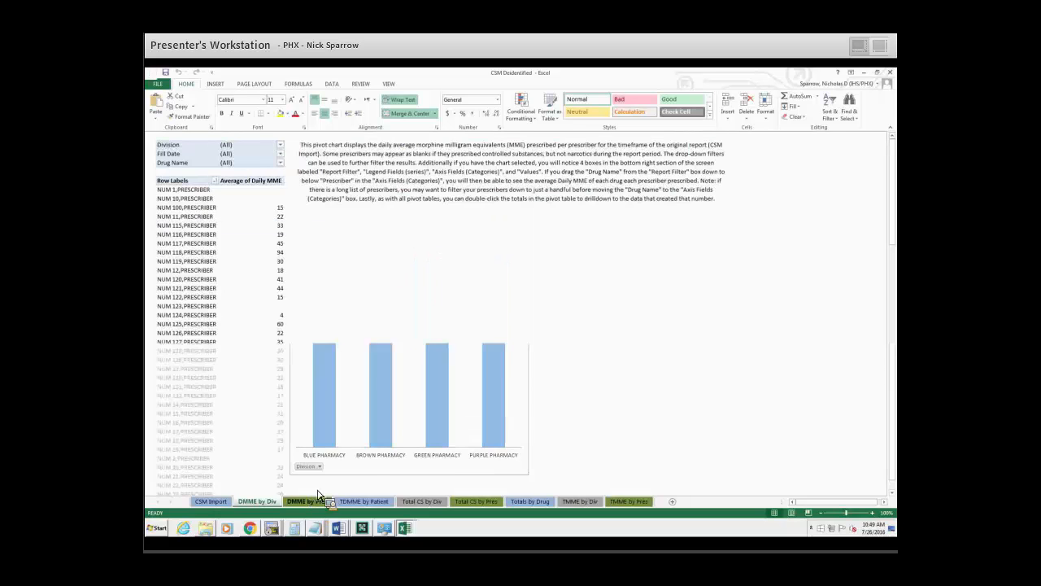
{"action": "left_click", "coordinate": [376, 370]}
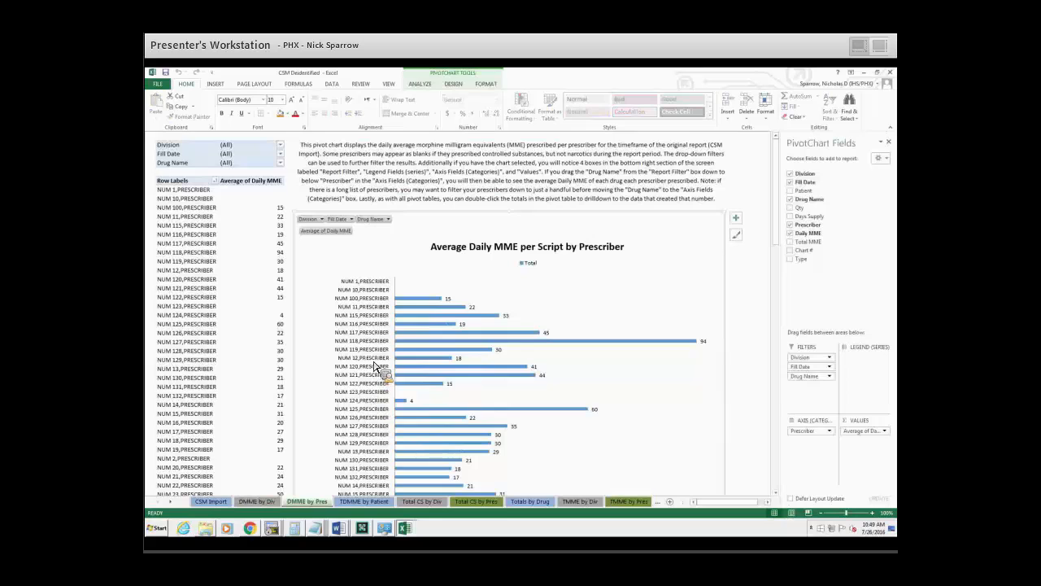
{"action": "left_click", "coordinate": [431, 190]}
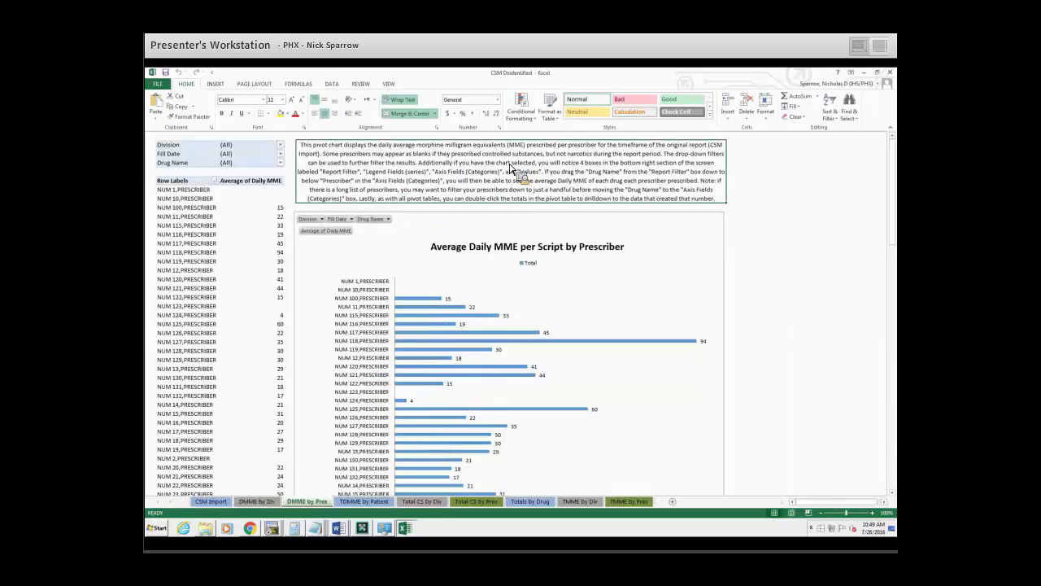
{"action": "left_click", "coordinate": [511, 221]}
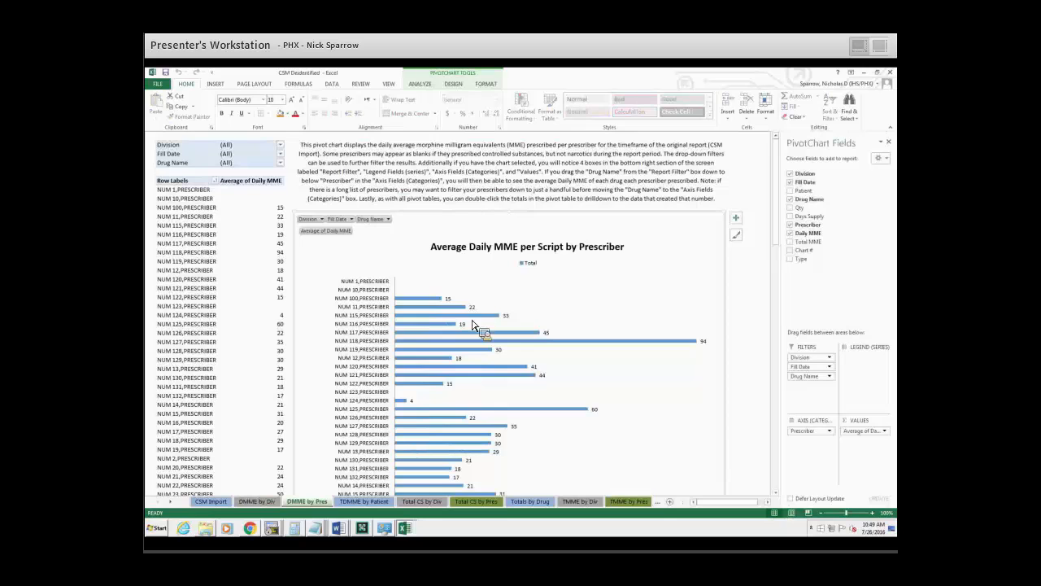
{"action": "scroll", "coordinate": [476, 317], "scroll_direction": "down", "scroll_amount": 2}
{"action": "scroll", "coordinate": [476, 317], "scroll_direction": "down", "scroll_amount": 1}
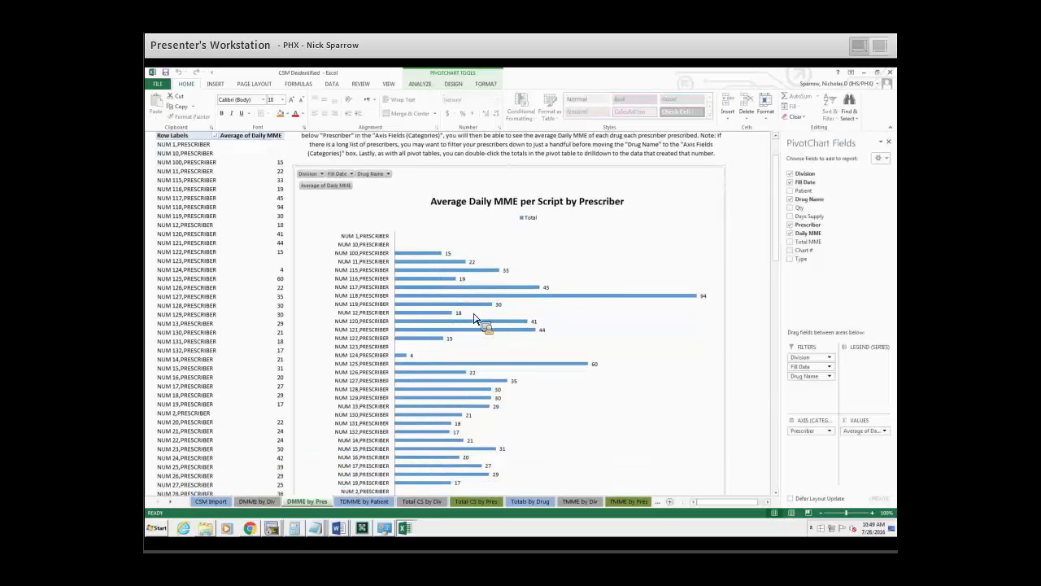
{"action": "scroll", "coordinate": [476, 317], "scroll_direction": "down", "scroll_amount": 15}
{"action": "scroll", "coordinate": [464, 330], "scroll_direction": "down", "scroll_amount": 4}
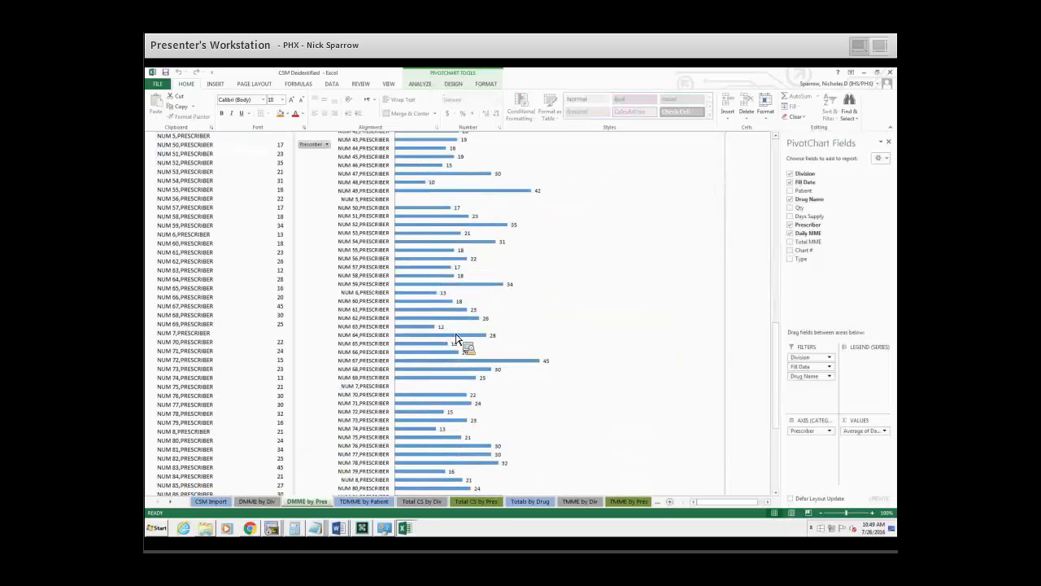
{"action": "scroll", "coordinate": [455, 337], "scroll_direction": "down", "scroll_amount": 8}
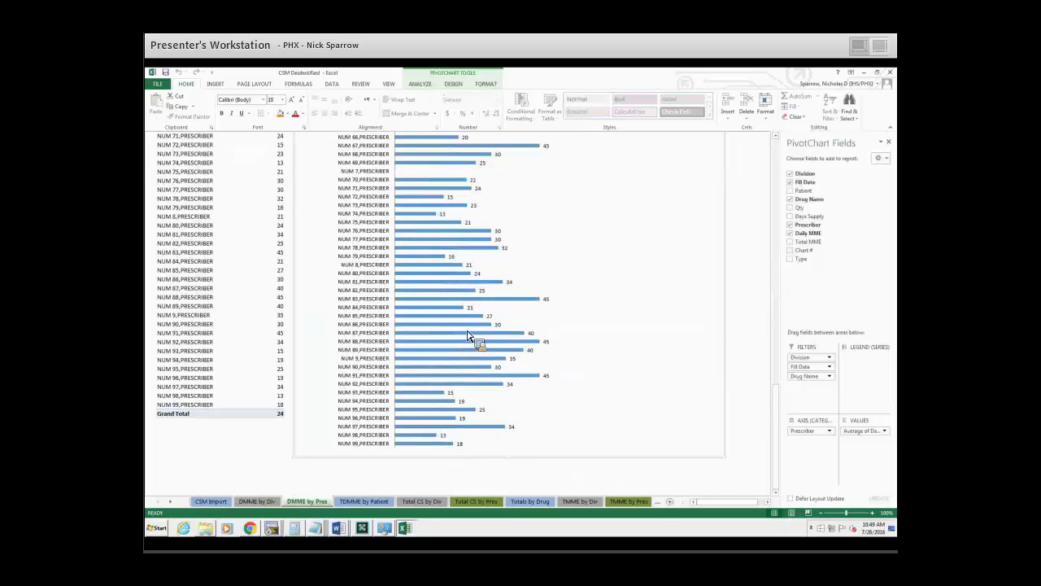
{"action": "scroll", "coordinate": [548, 187], "scroll_direction": "up", "scroll_amount": 3}
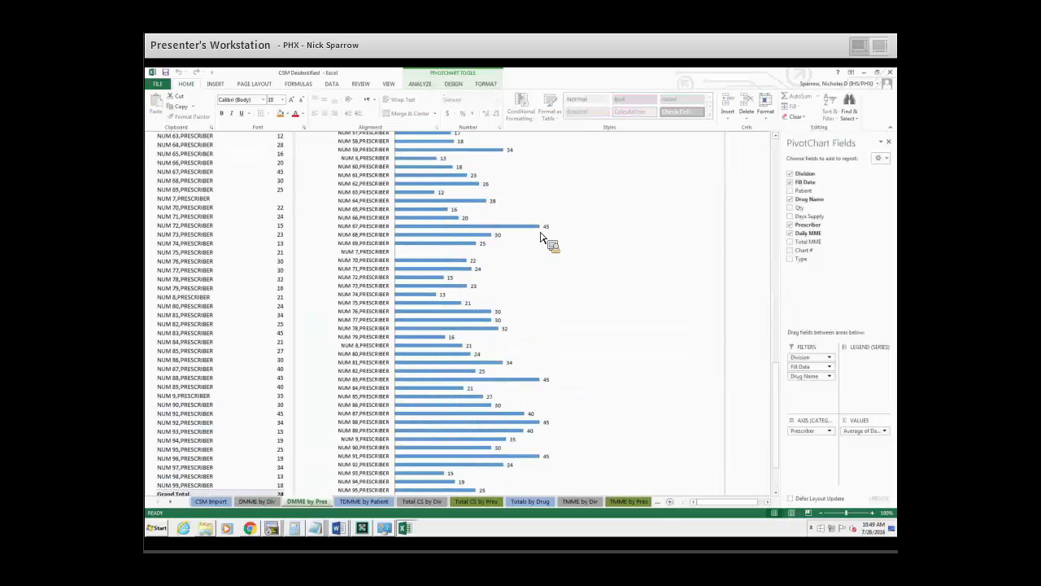
{"action": "scroll", "coordinate": [553, 241], "scroll_direction": "up", "scroll_amount": 20}
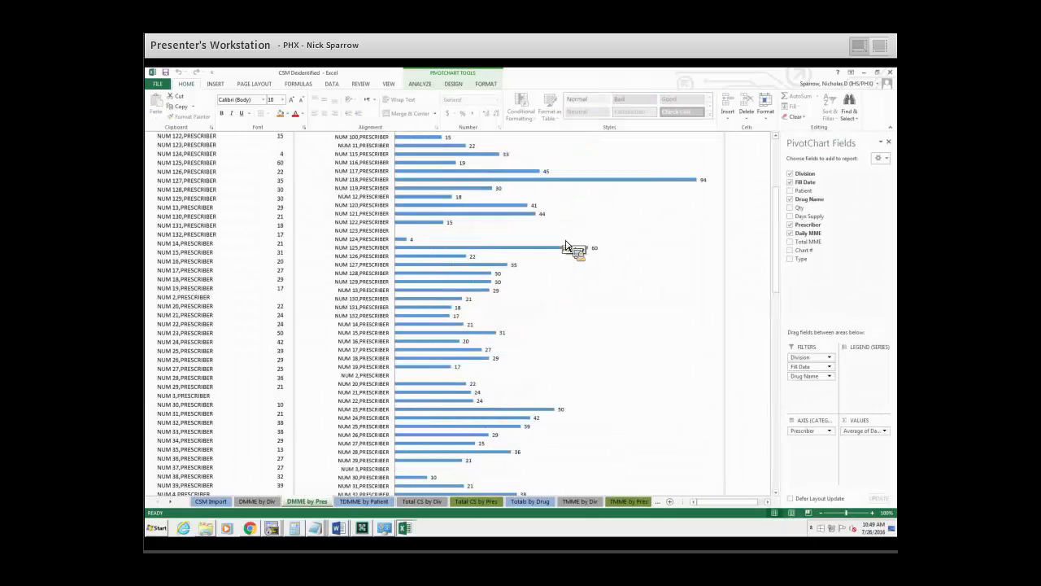
{"action": "scroll", "coordinate": [573, 229], "scroll_direction": "up", "scroll_amount": 5}
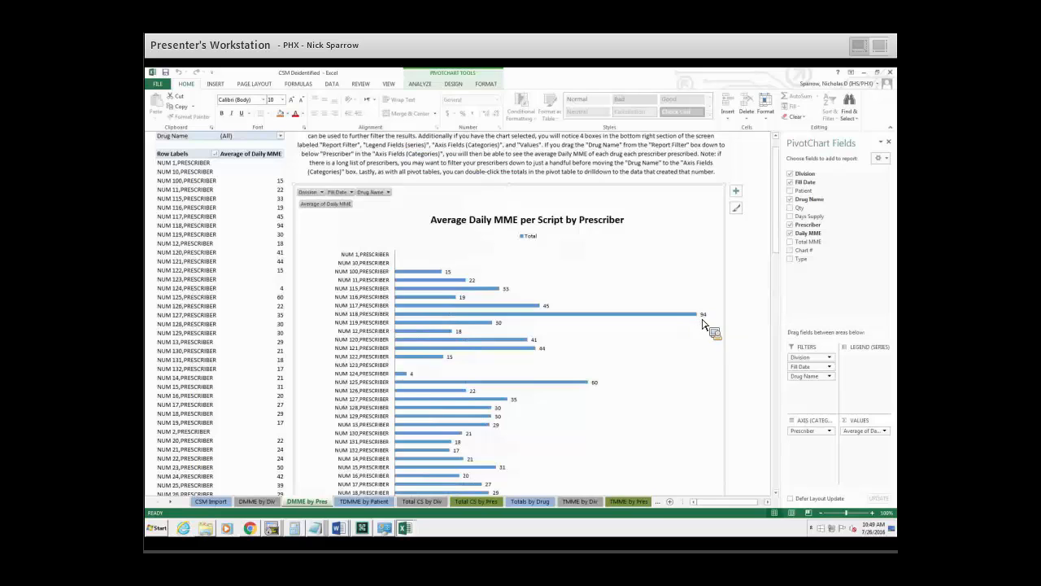
Look through the prescriber chart and drill down into the scripts behind the average Daily MME of prescriber NUM 118.
{"action": "scroll", "coordinate": [516, 320], "scroll_direction": "down", "scroll_amount": 7}
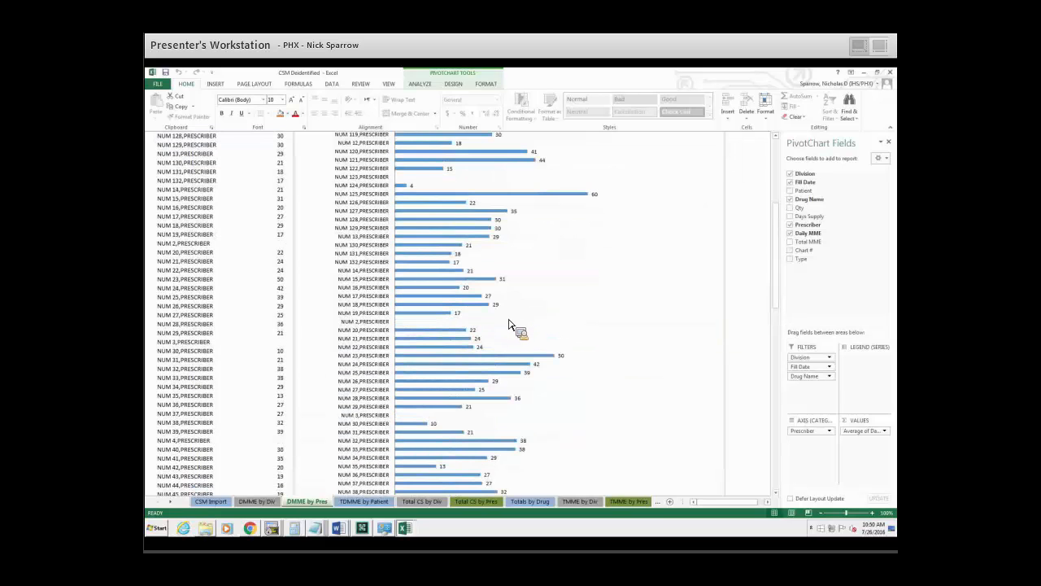
{"action": "scroll", "coordinate": [558, 298], "scroll_direction": "down", "scroll_amount": 13}
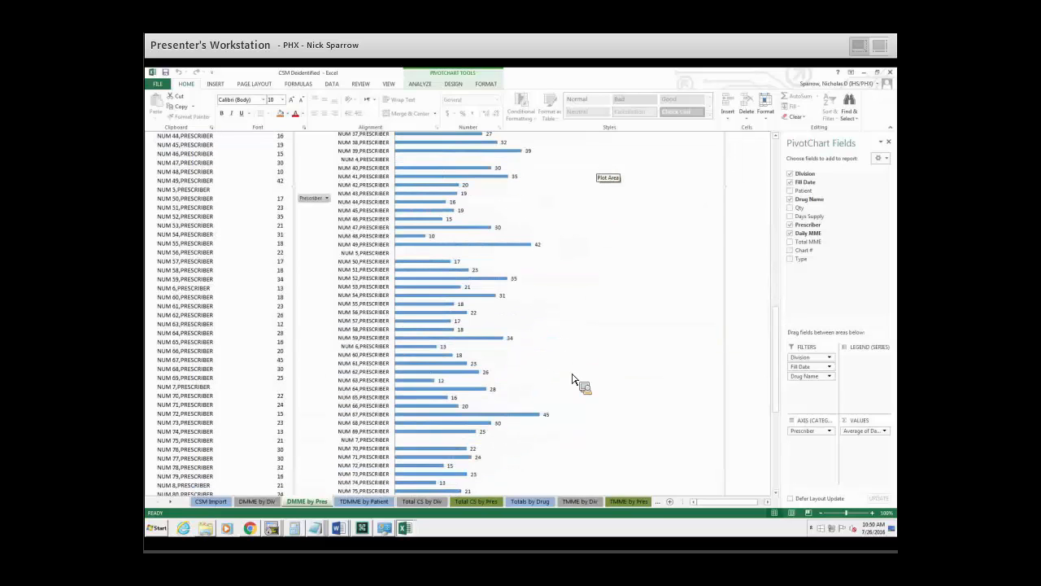
{"action": "scroll", "coordinate": [576, 384], "scroll_direction": "up", "scroll_amount": 20}
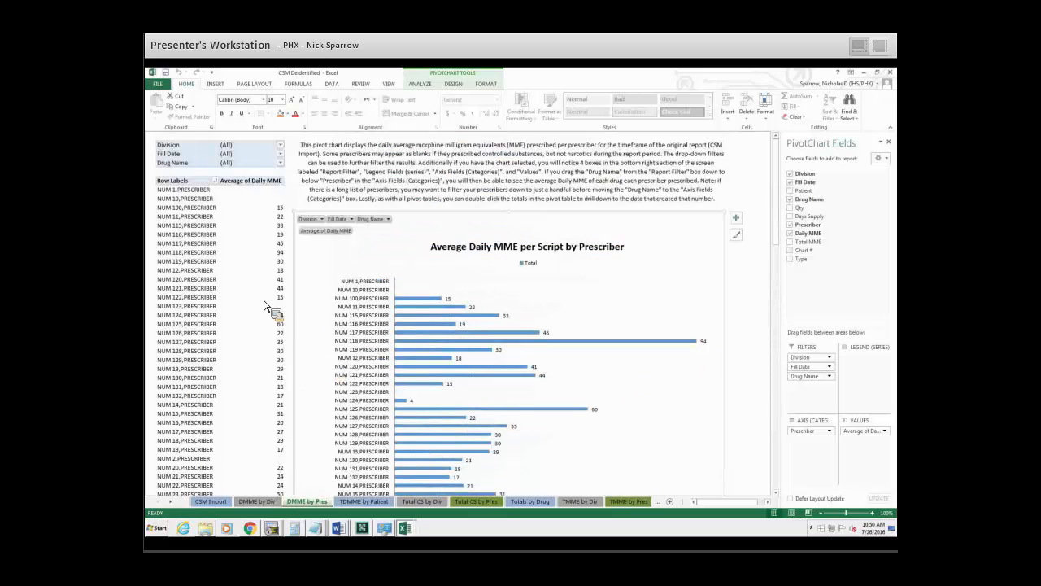
{"action": "left_click", "coordinate": [205, 254]}
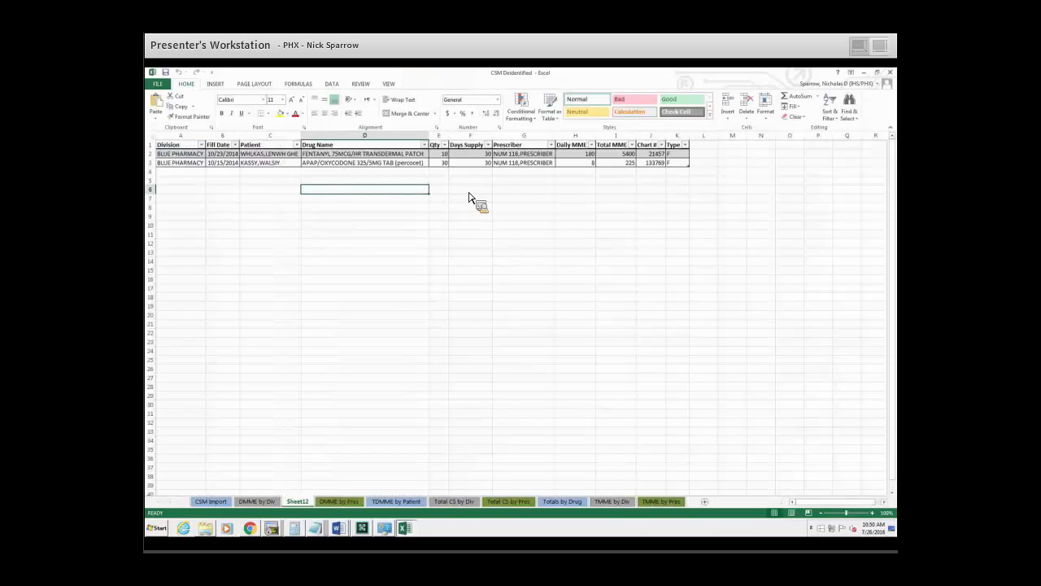
Examine the Daily MME and Total MME values of prescriber NUM 118's fentanyl and oxycodone fills.
{"action": "left_click", "coordinate": [586, 161]}
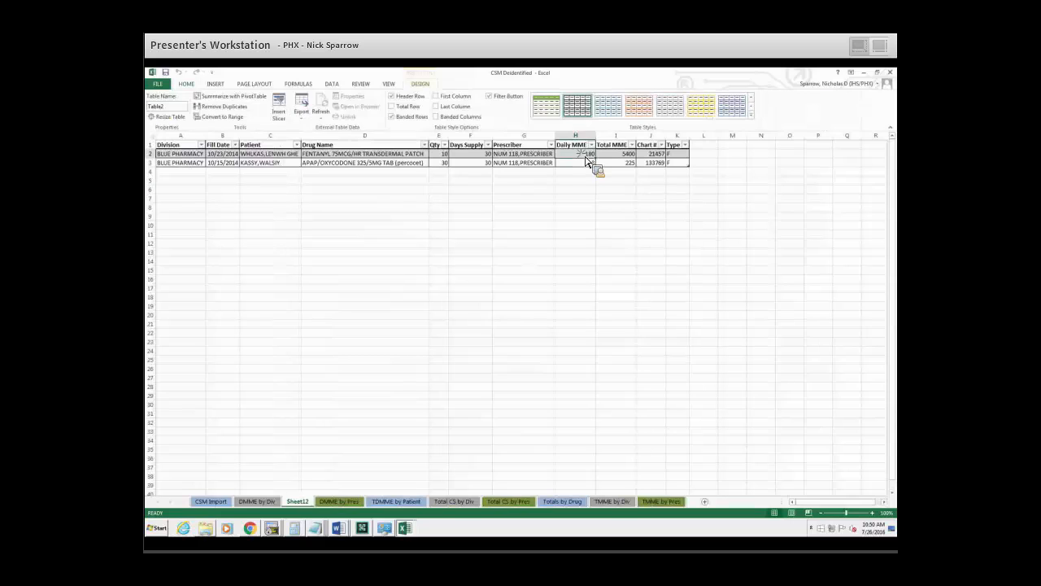
{"action": "left_click", "coordinate": [626, 154]}
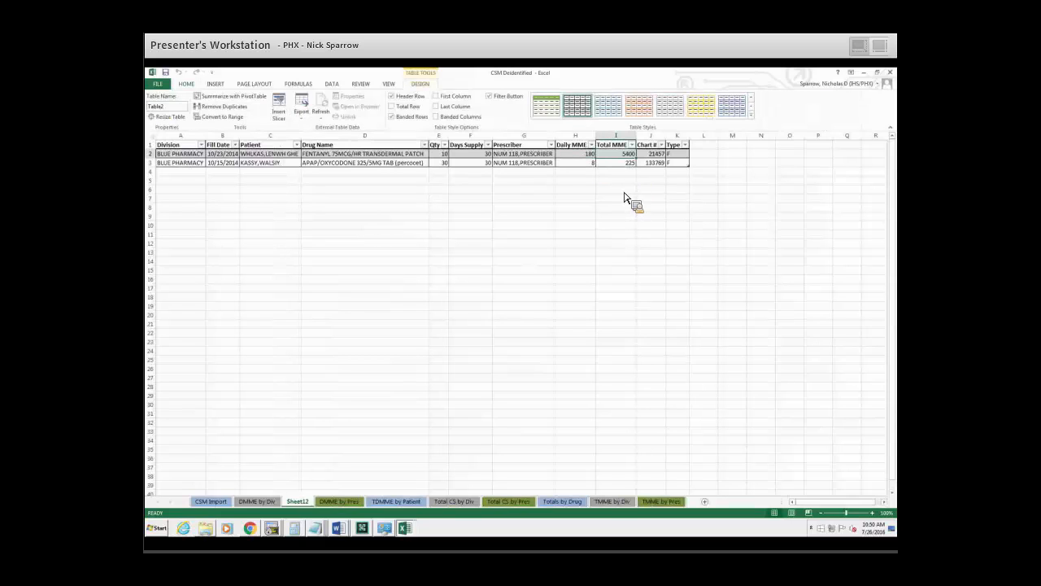
{"action": "left_click_drag", "start_coordinate": [584, 154], "coordinate": [586, 163]}
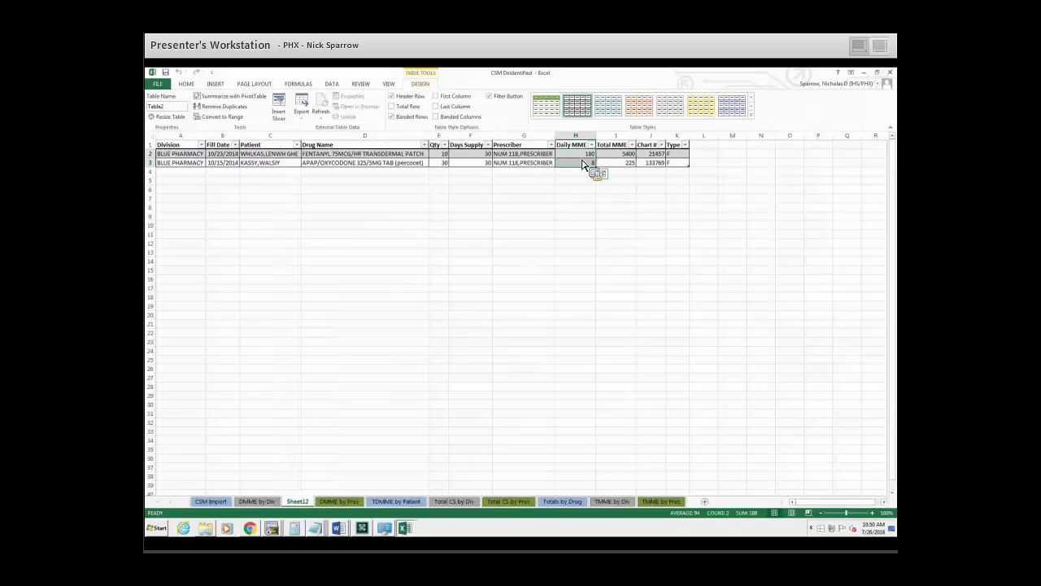
{"action": "left_click", "coordinate": [585, 163]}
{"action": "key", "text": "Down"}
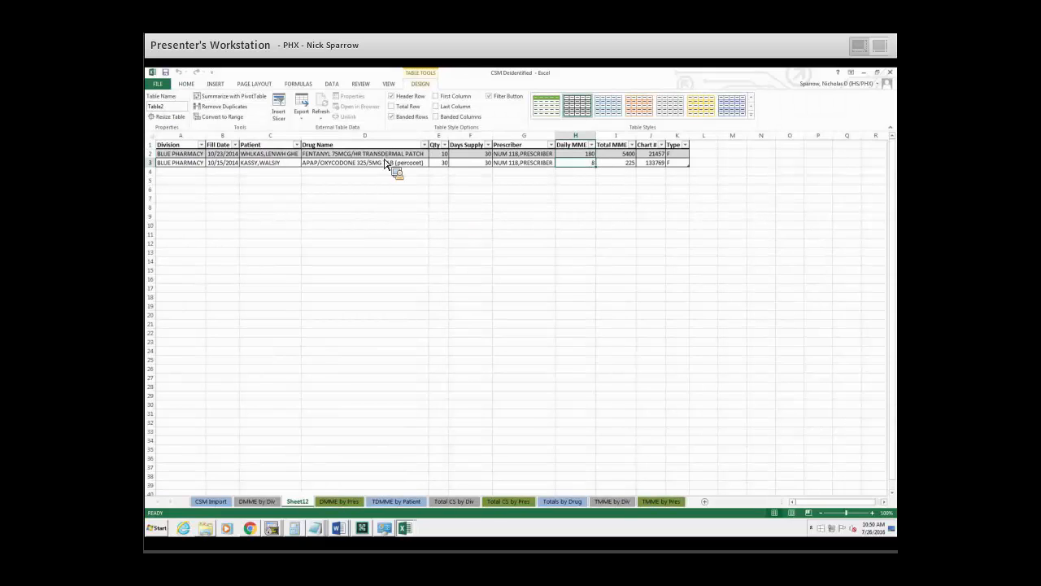
{"action": "key", "text": "Delete"}
{"action": "key", "text": "ctrl+z"}
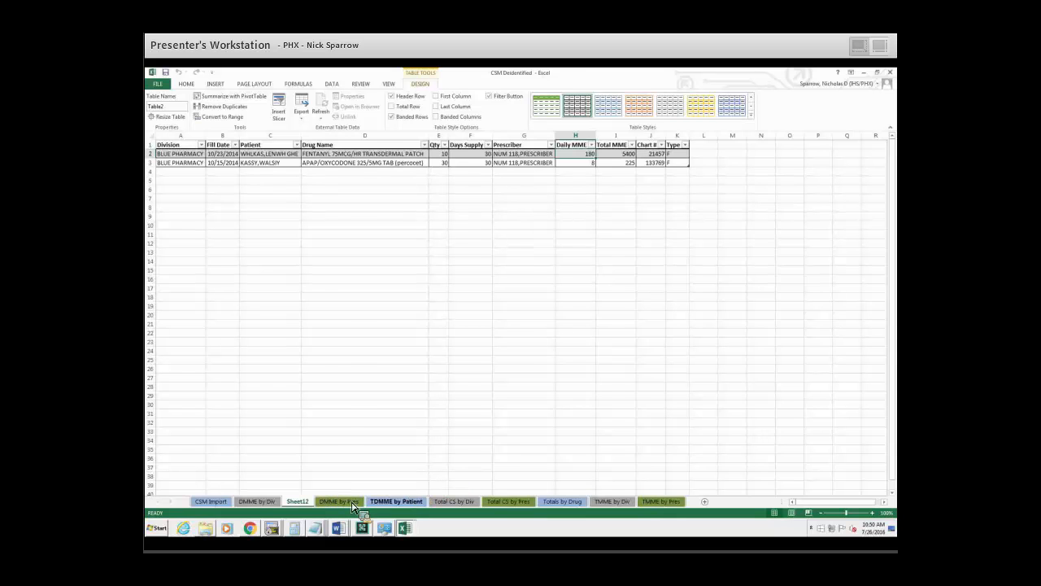
Delete the drilldown sheet Sheet12.
{"action": "left_click", "coordinate": [389, 502]}
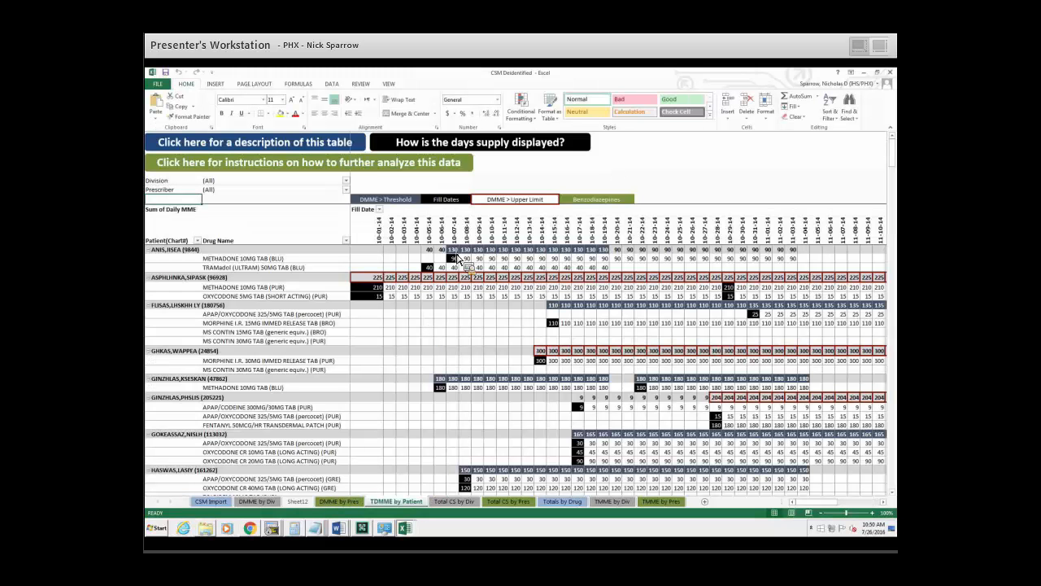
{"action": "right_click", "coordinate": [299, 502]}
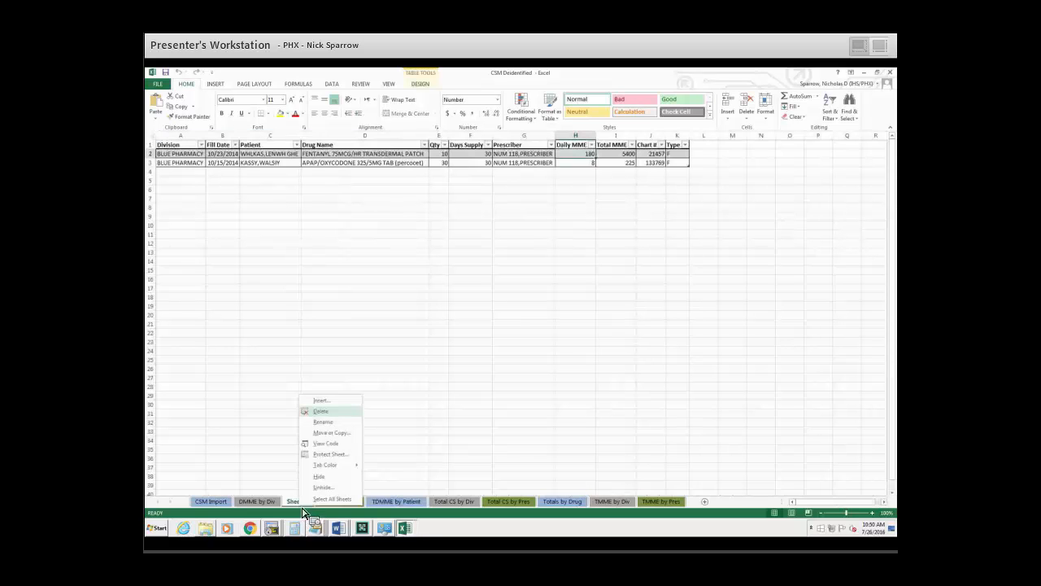
{"action": "left_click", "coordinate": [325, 411]}
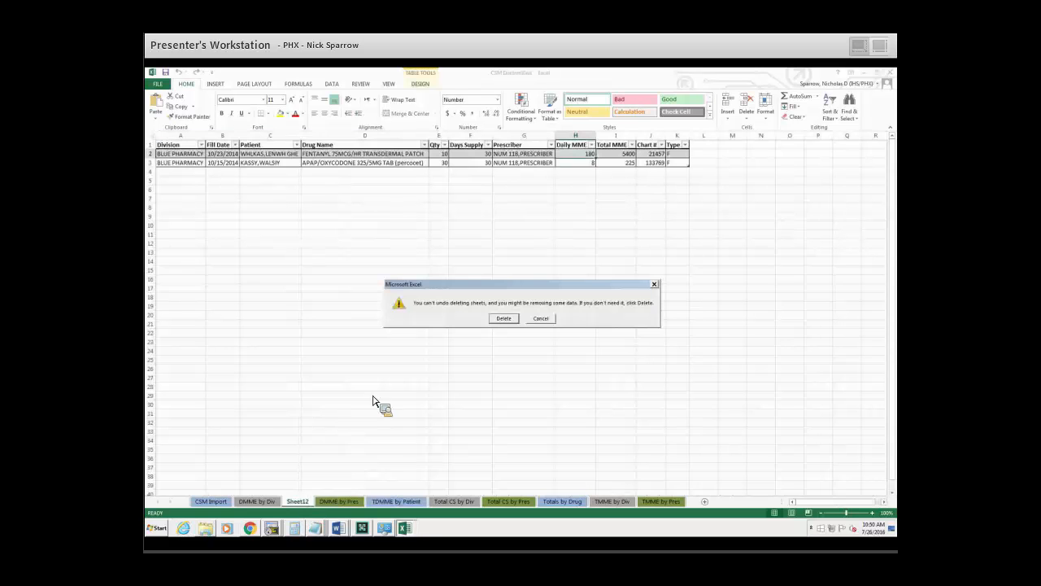
{"action": "left_click", "coordinate": [501, 319]}
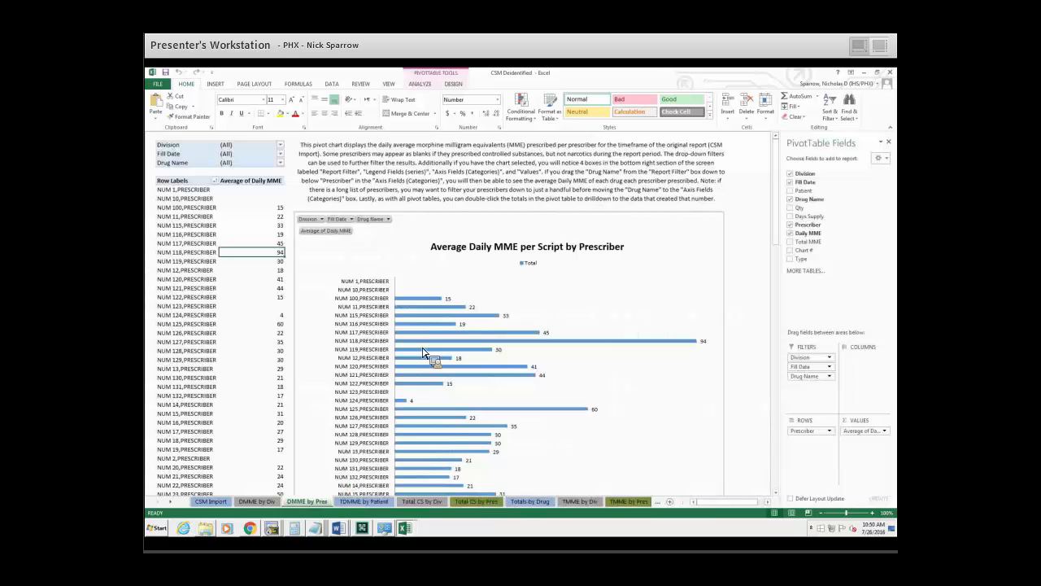
Drill down into the scripts behind the average Daily MME of prescriber NUM 20 in the pivot table.
{"action": "left_click", "coordinate": [482, 344]}
{"action": "scroll", "coordinate": [483, 350], "scroll_direction": "down", "scroll_amount": 10}
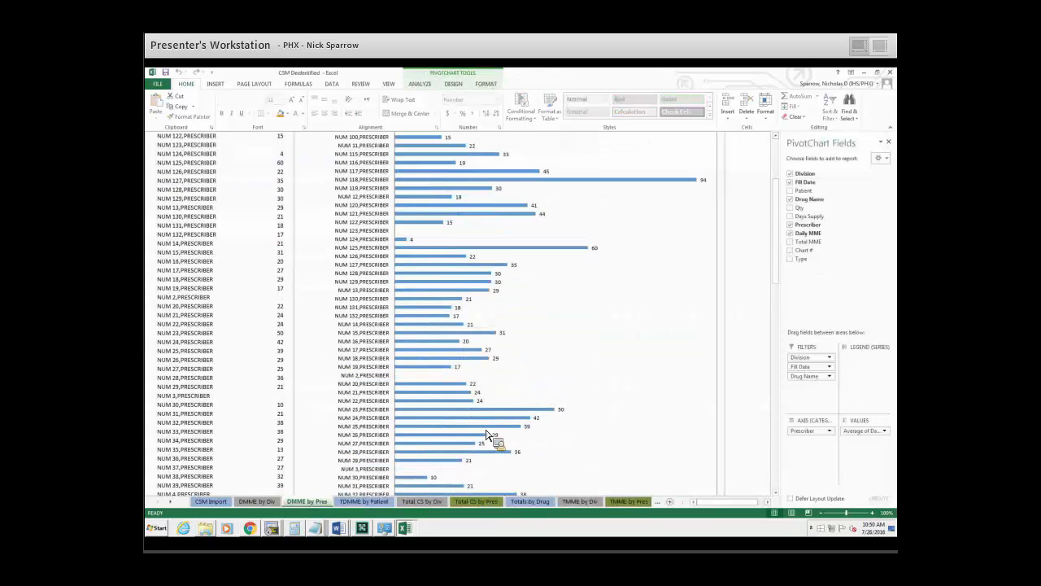
{"action": "scroll", "coordinate": [488, 413], "scroll_direction": "up", "scroll_amount": 2}
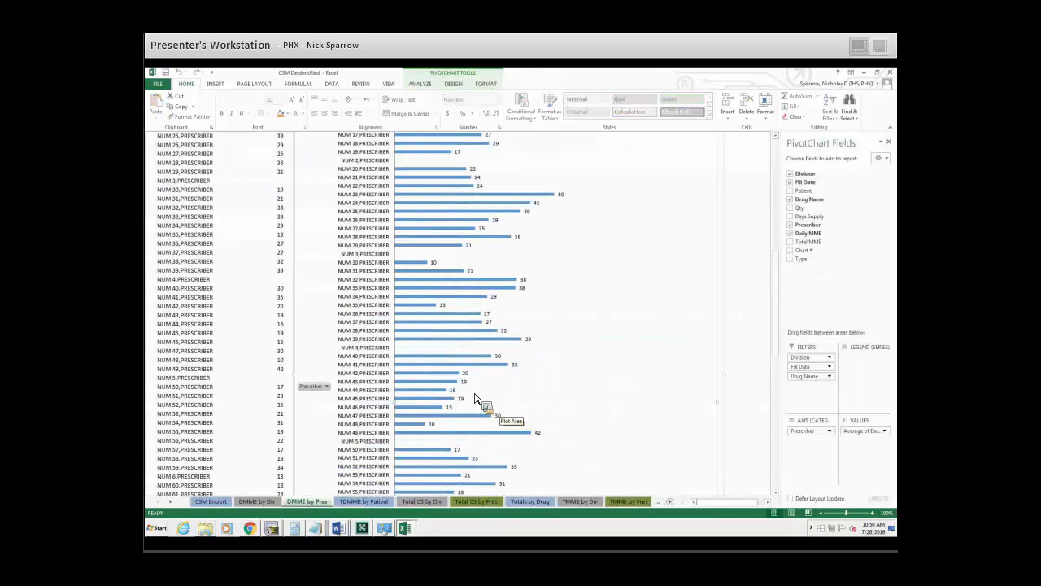
{"action": "scroll", "coordinate": [476, 397], "scroll_direction": "up", "scroll_amount": 1}
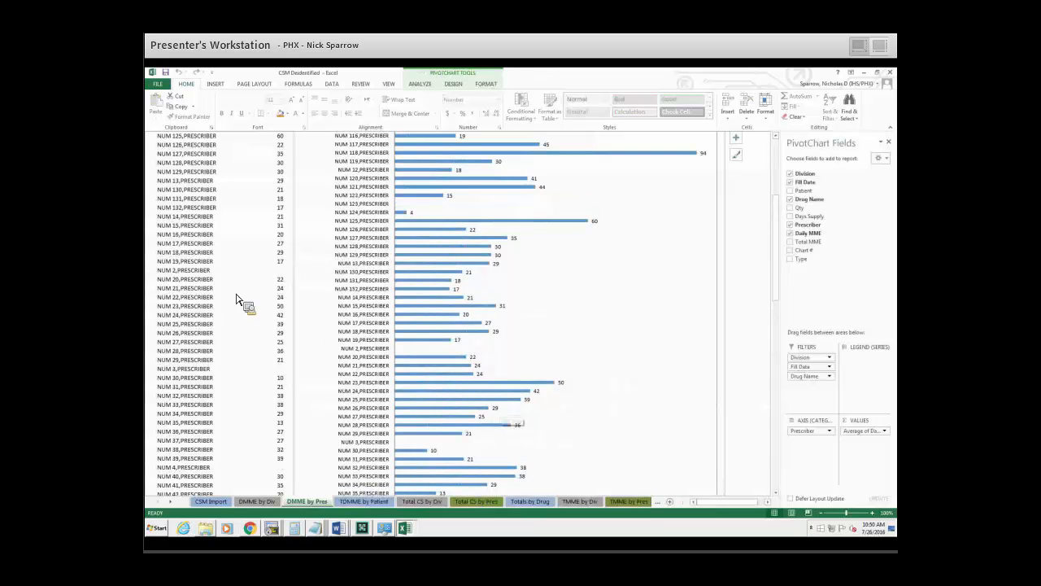
{"action": "double_click", "coordinate": [279, 279]}
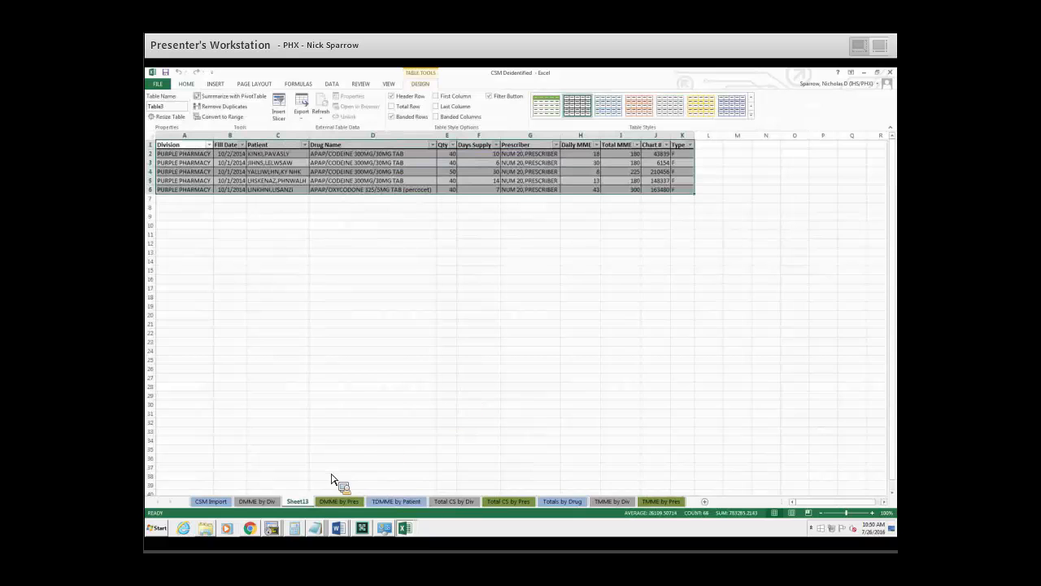
Delete the drilldown sheet Sheet13.
{"action": "right_click", "coordinate": [307, 503]}
{"action": "left_click", "coordinate": [330, 406]}
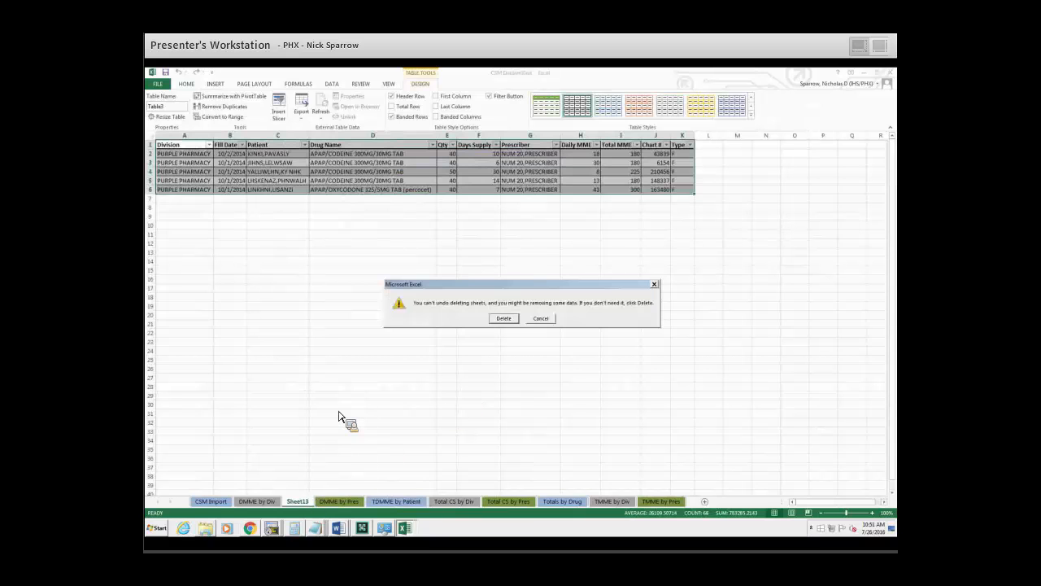
{"action": "left_click", "coordinate": [504, 318]}
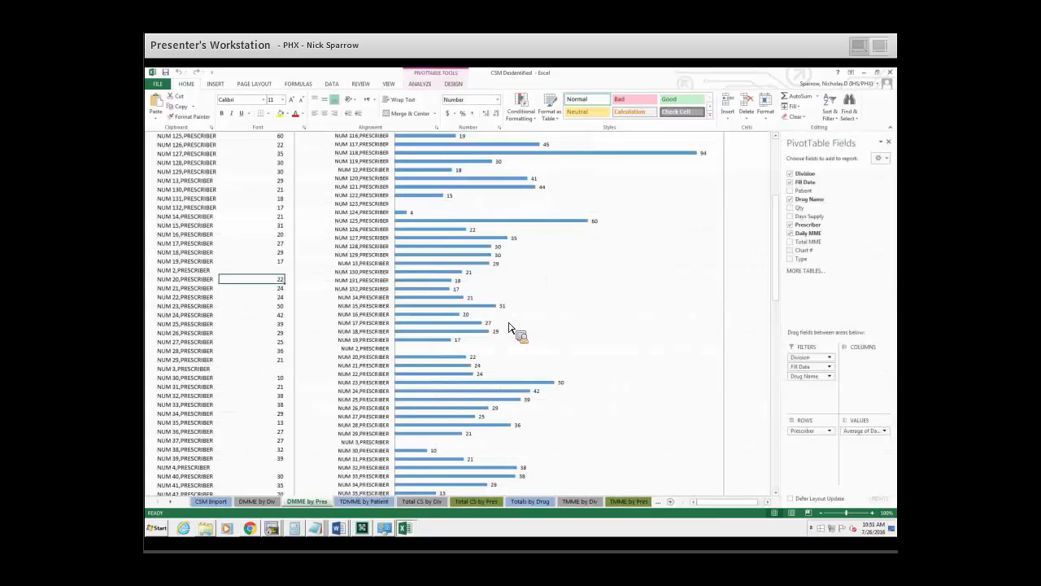
Open the TDMME by Patient sheet and read its table description and its instructions for further analysis.
{"action": "scroll", "coordinate": [472, 325], "scroll_direction": "up", "scroll_amount": 7}
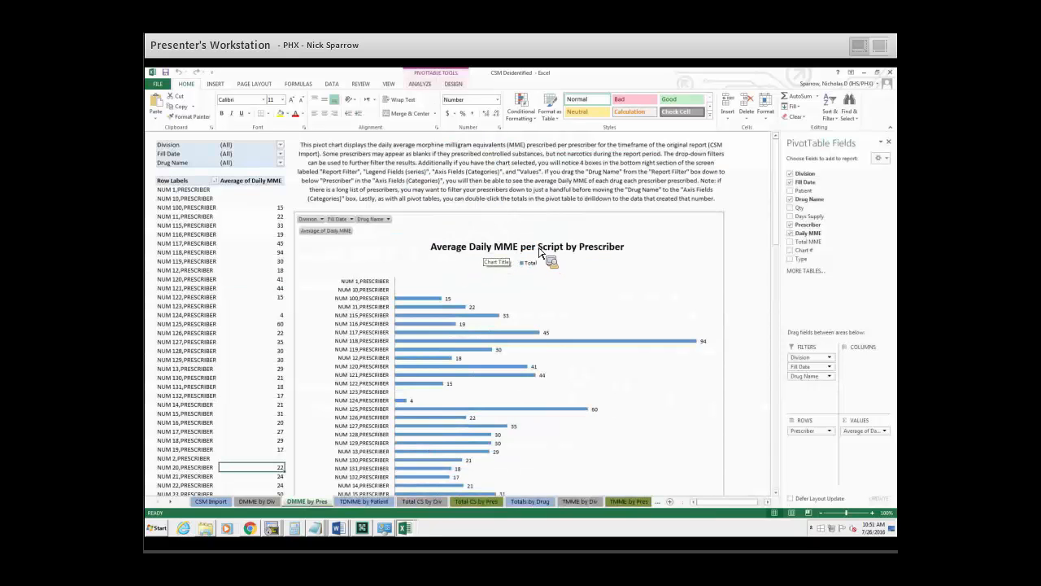
{"action": "left_click", "coordinate": [364, 501]}
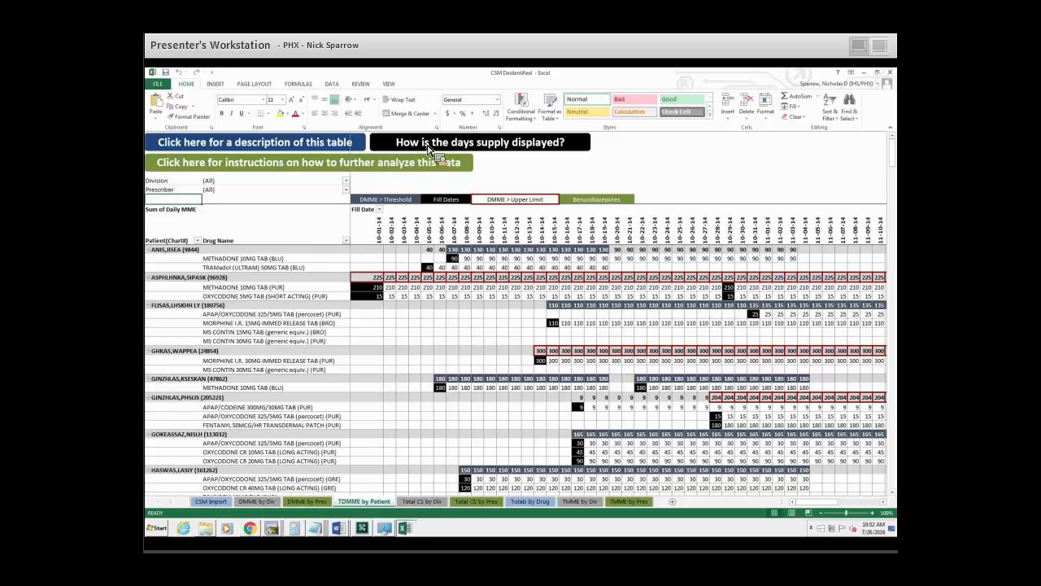
{"action": "left_click", "coordinate": [335, 144]}
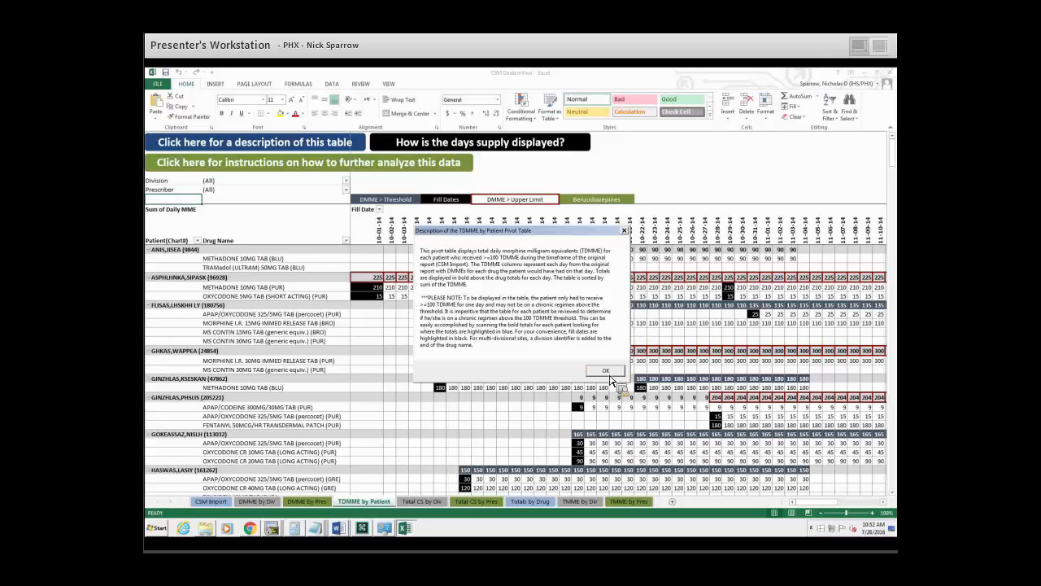
{"action": "left_click", "coordinate": [423, 165]}
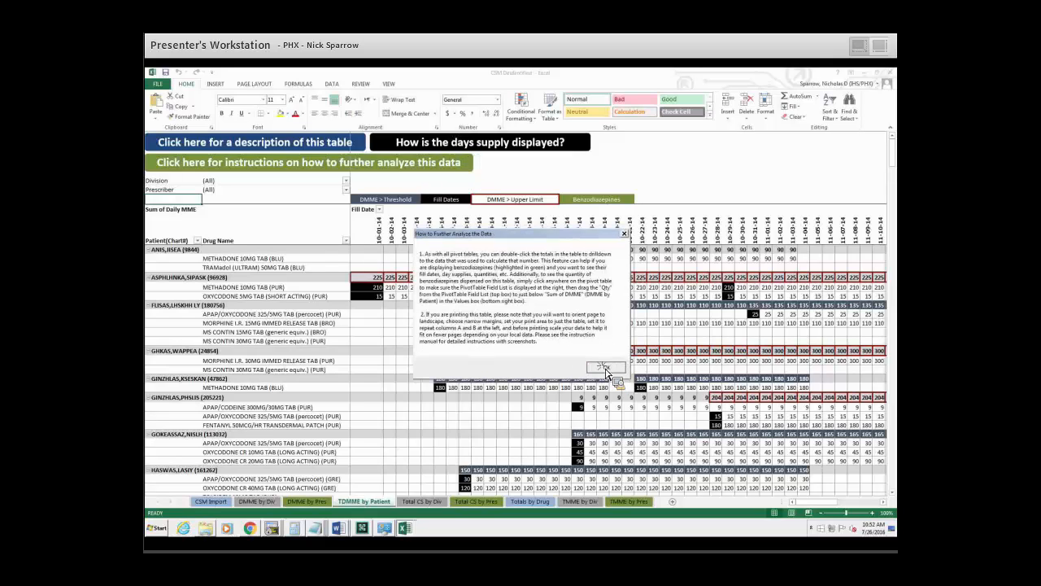
{"action": "left_click", "coordinate": [606, 367]}
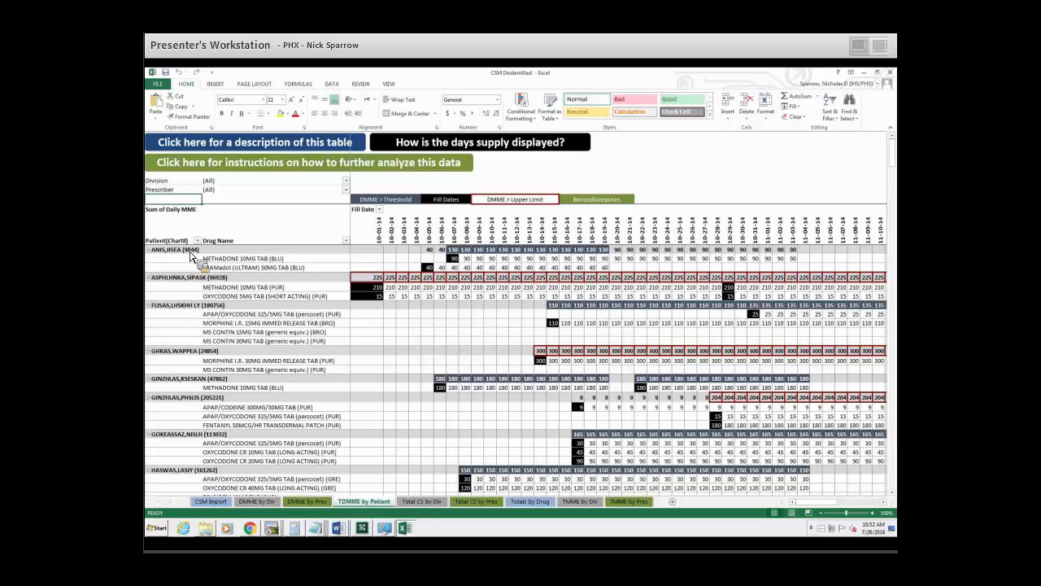
Select the first patient's METHADONE 10MG TAB row in the pivot table and reread the table's description.
{"action": "left_click", "coordinate": [232, 255]}
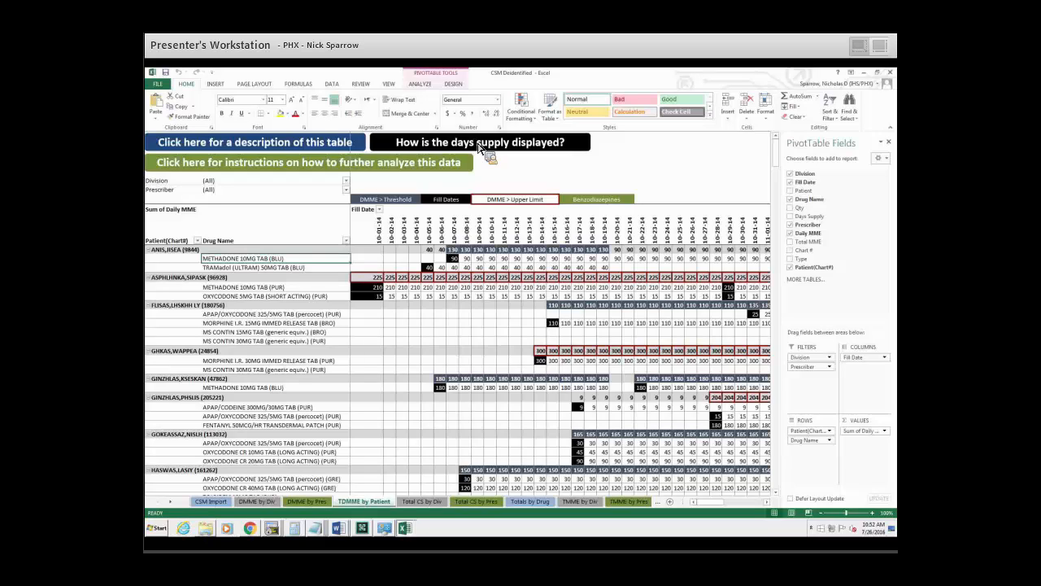
{"action": "left_click", "coordinate": [346, 148]}
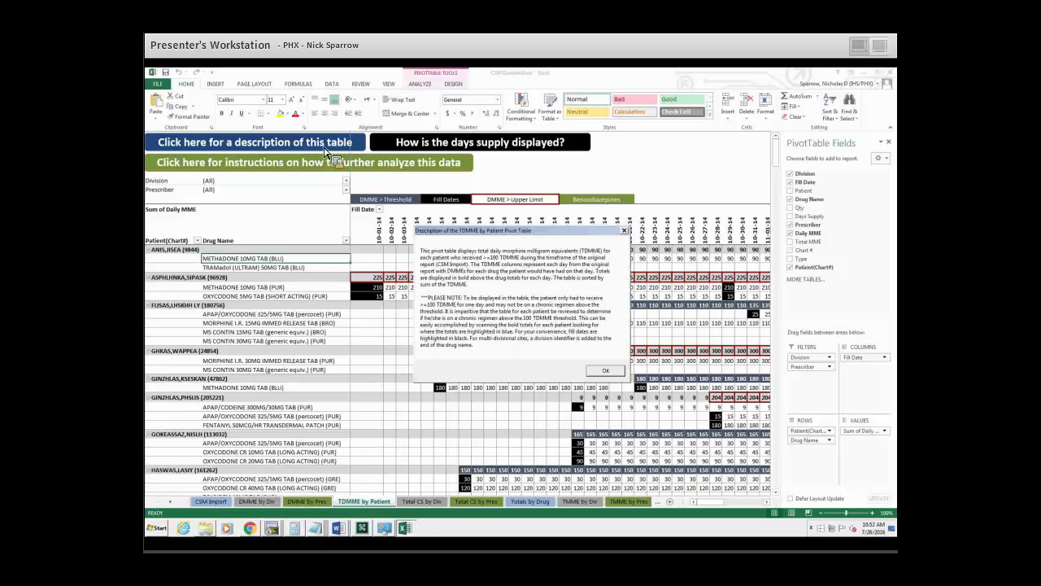
{"action": "left_click", "coordinate": [605, 370]}
{"action": "left_click", "coordinate": [300, 146]}
{"action": "left_click", "coordinate": [605, 370]}
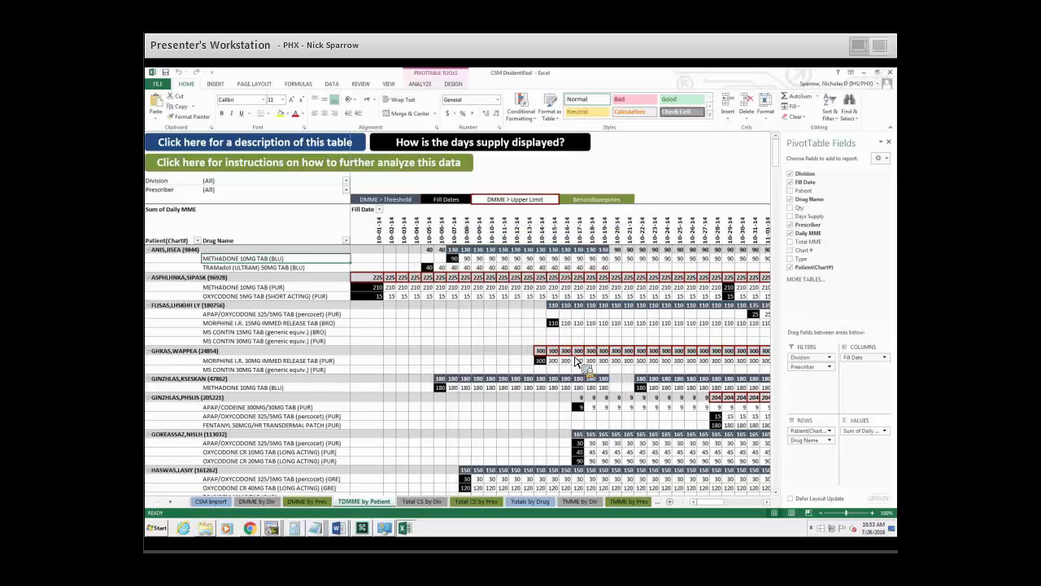
{"action": "left_click", "coordinate": [301, 147]}
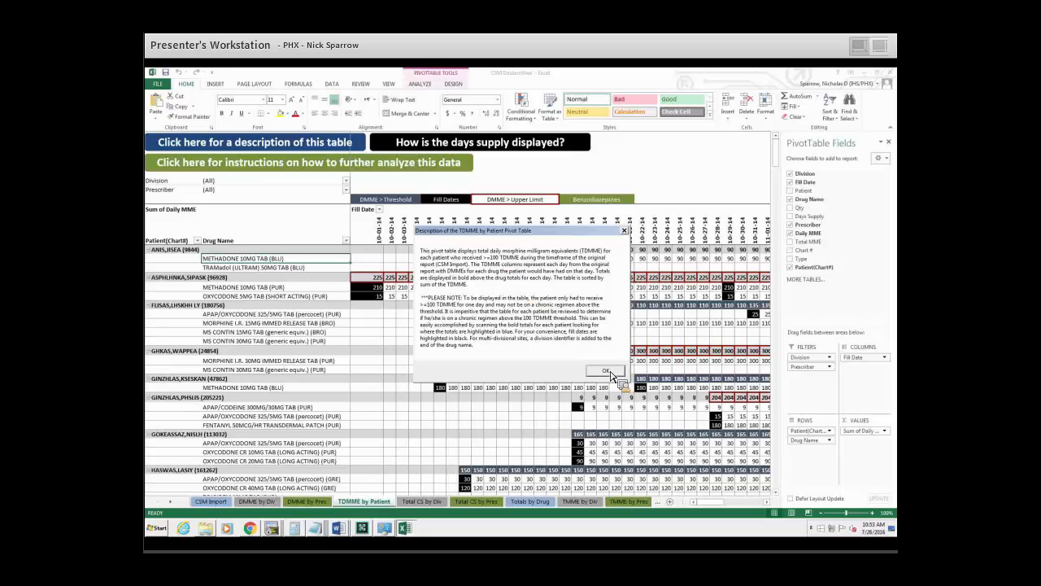
{"action": "key", "text": "Return"}
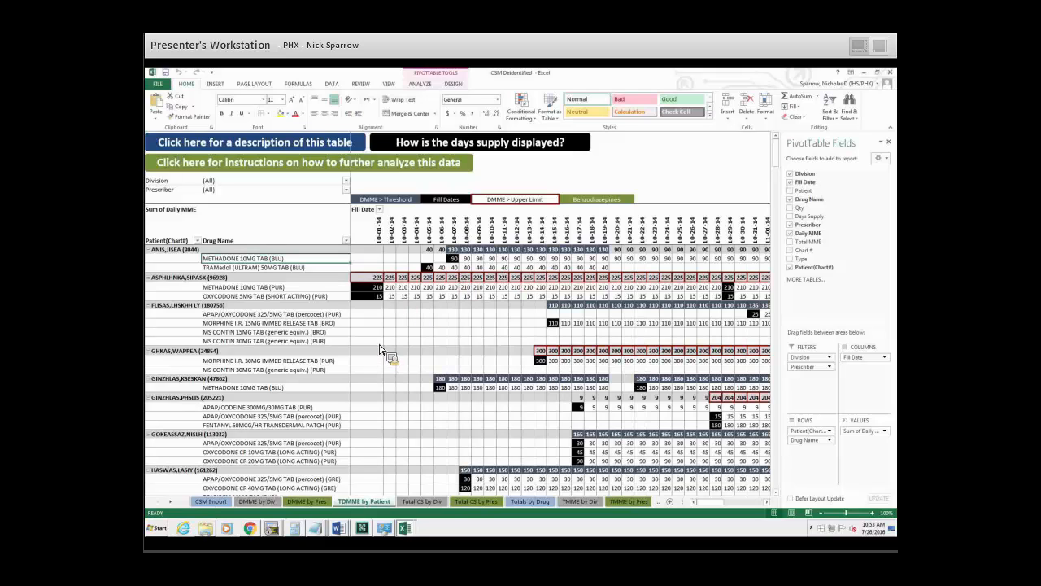
Look through the patient list and select the first patient's highlighted daily totals from 10-07-14 to 10-19-14.
{"action": "scroll", "coordinate": [376, 353], "scroll_direction": "down", "scroll_amount": 3}
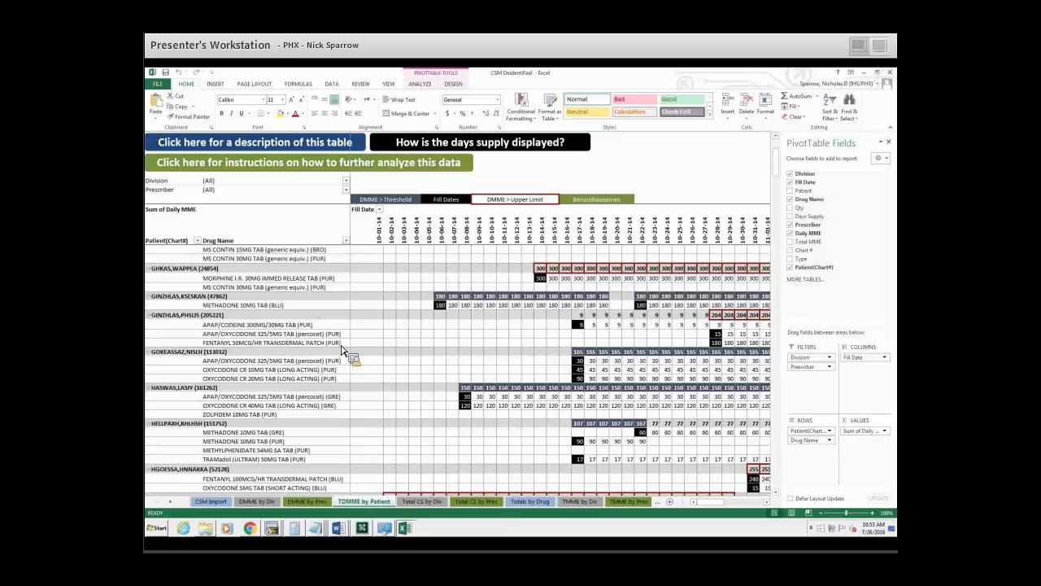
{"action": "scroll", "coordinate": [342, 348], "scroll_direction": "up", "scroll_amount": 3}
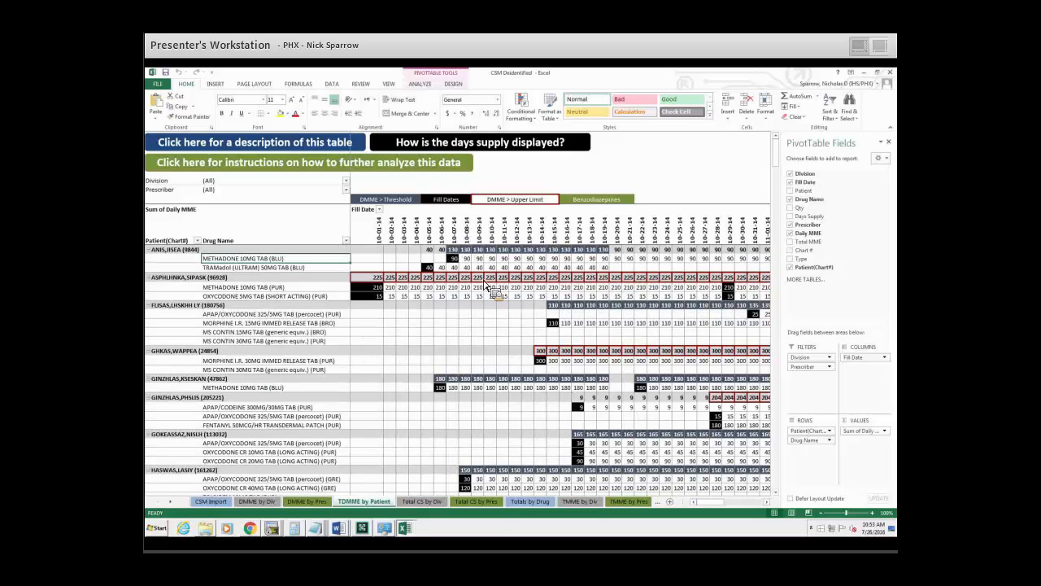
{"action": "left_click_drag", "start_coordinate": [454, 249], "coordinate": [609, 253]}
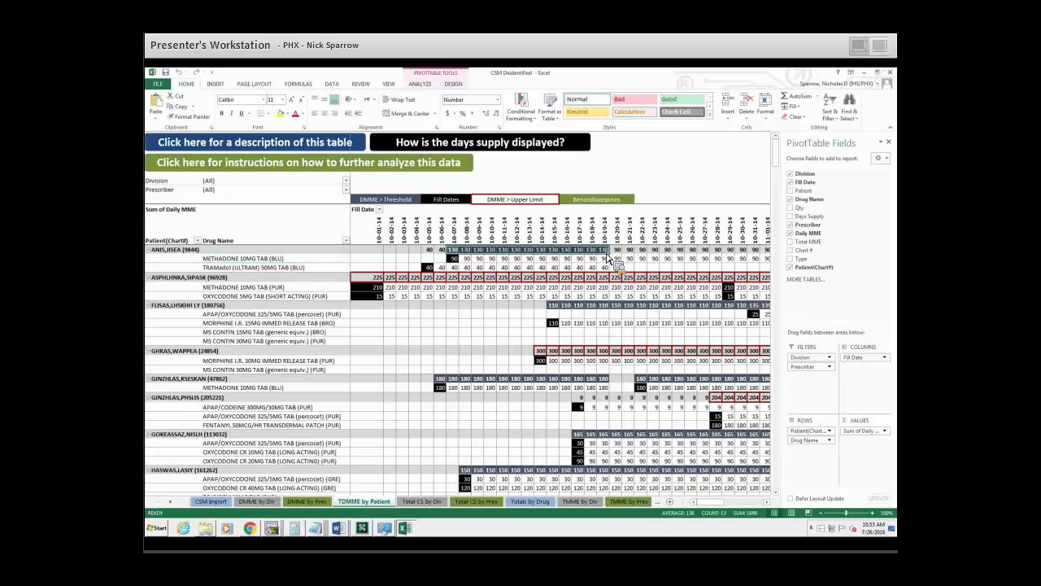
Examine the Fill Date columns from early October through 01-10-15, then return to the first date column.
{"action": "mouse_move", "coordinate": [475, 254]}
{"action": "left_mouse_down"}
{"action": "mouse_move", "coordinate": [464, 260]}
{"action": "mouse_move", "coordinate": [381, 232]}
{"action": "mouse_move", "coordinate": [479, 236]}
{"action": "left_mouse_up"}
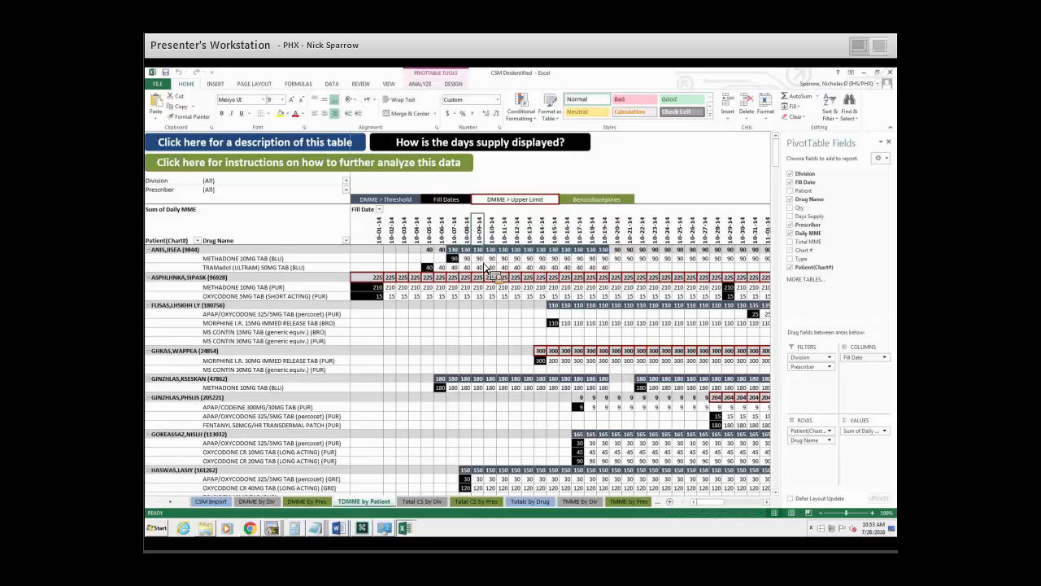
{"action": "left_click", "coordinate": [492, 237]}
{"action": "left_click_drag", "start_coordinate": [710, 501], "coordinate": [753, 500]}
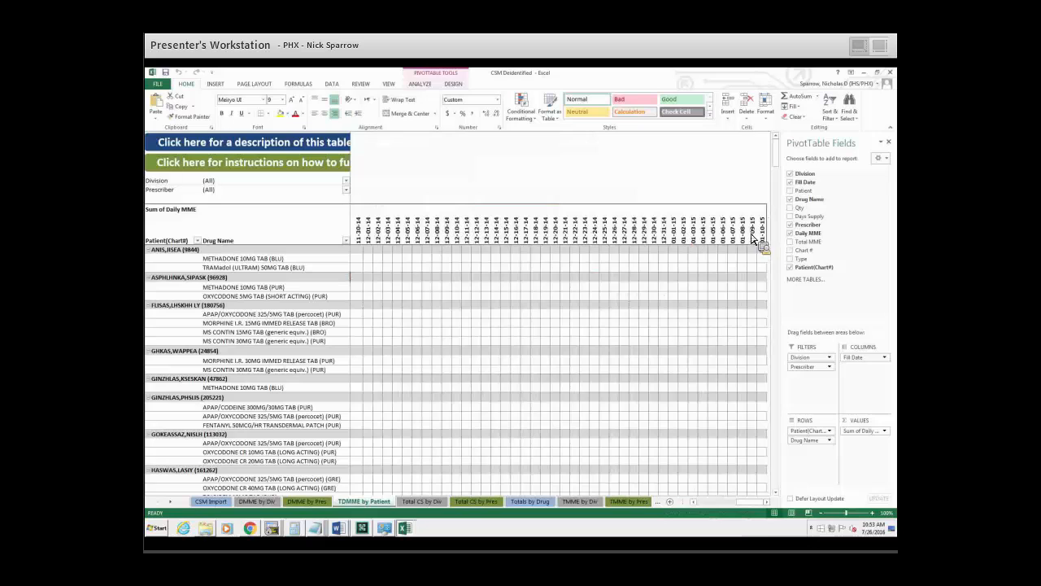
{"action": "left_click_drag", "start_coordinate": [760, 503], "coordinate": [706, 503]}
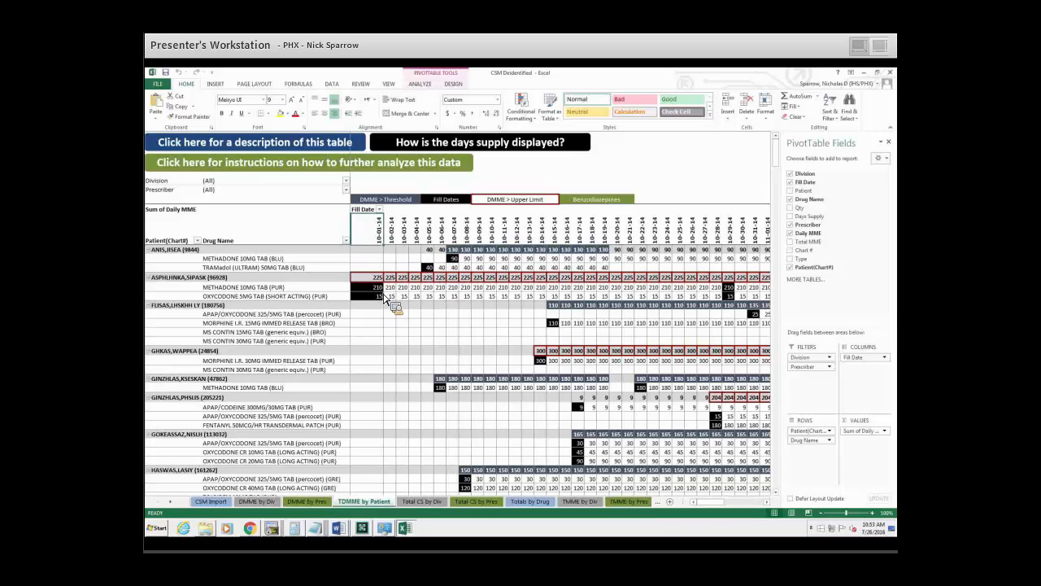
Go through the colour legend above the pivot table: DMME > Threshold, Fill Dates, DMME > Upper Limit and Benzodiazepines.
{"action": "left_click", "coordinate": [461, 267]}
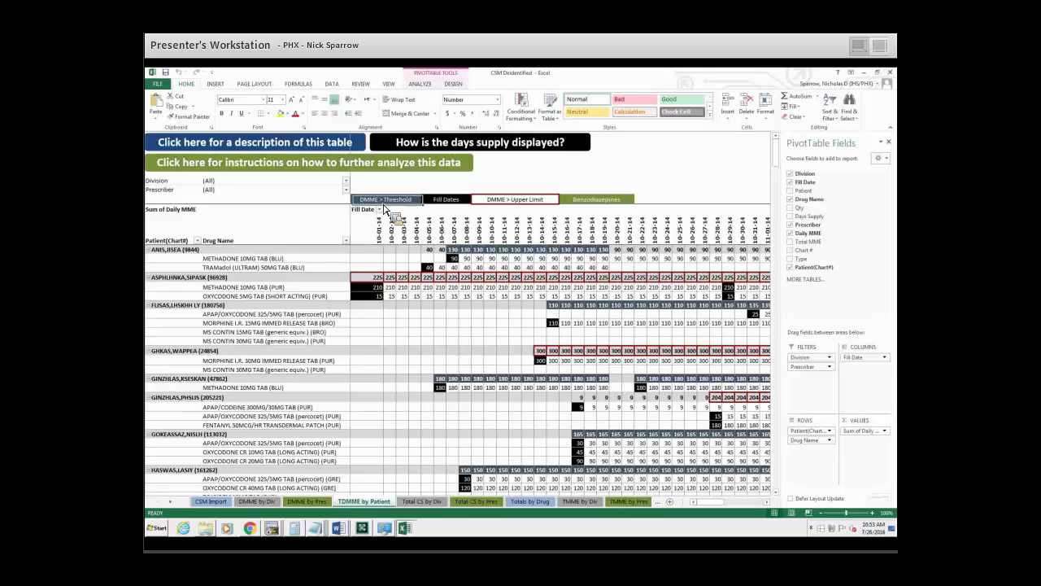
{"action": "left_click", "coordinate": [395, 205]}
{"action": "left_click", "coordinate": [452, 202]}
{"action": "left_click", "coordinate": [509, 204]}
{"action": "left_click", "coordinate": [592, 202]}
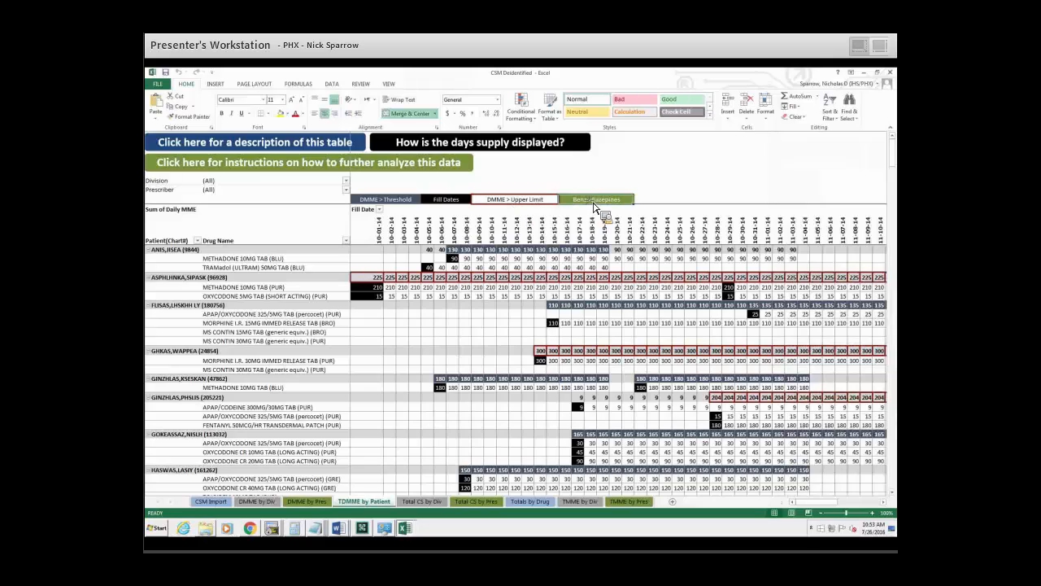
Compare the DMME > Threshold, Fill Dates and DMME > Upper Limit legend entries with the patients' highlighted daily totals.
{"action": "left_click", "coordinate": [390, 202]}
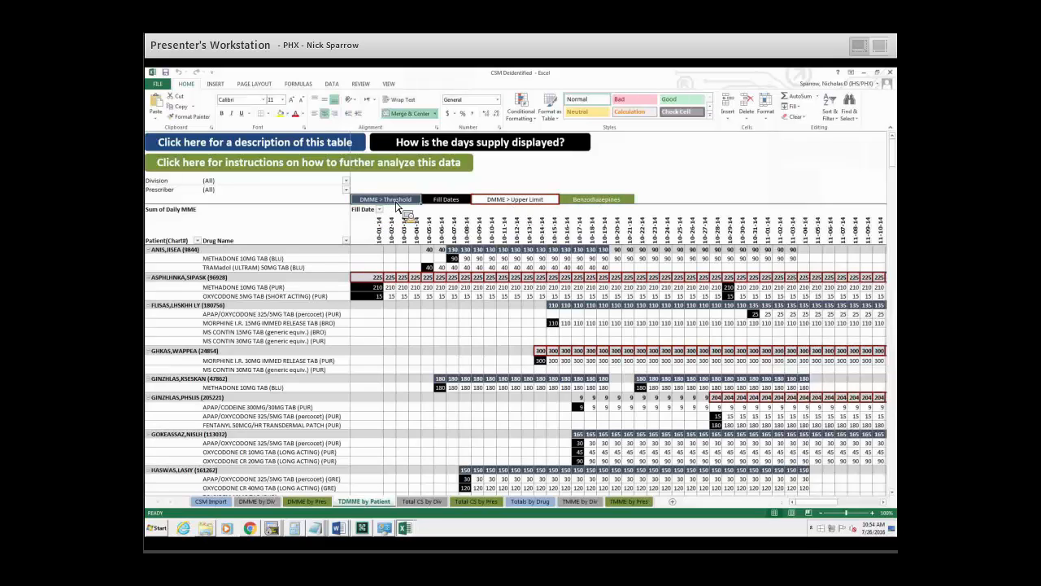
{"action": "left_click", "coordinate": [452, 203]}
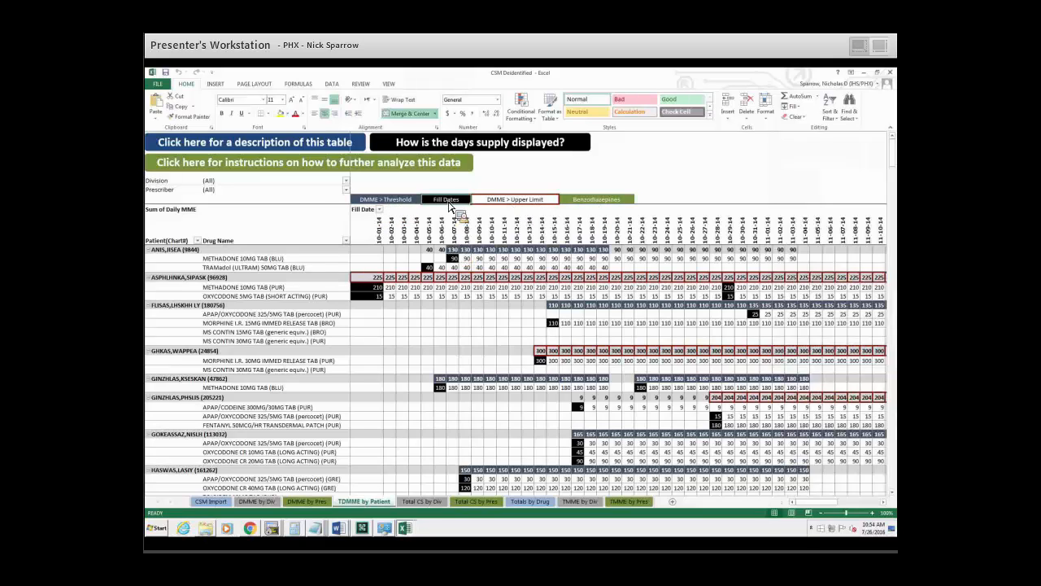
{"action": "left_click", "coordinate": [498, 200]}
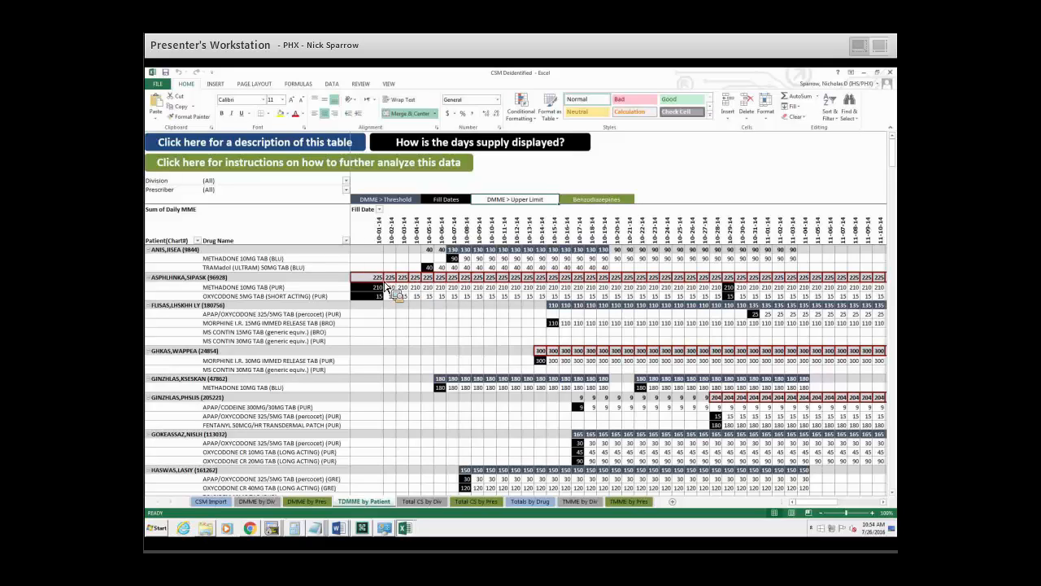
{"action": "left_click", "coordinate": [620, 280]}
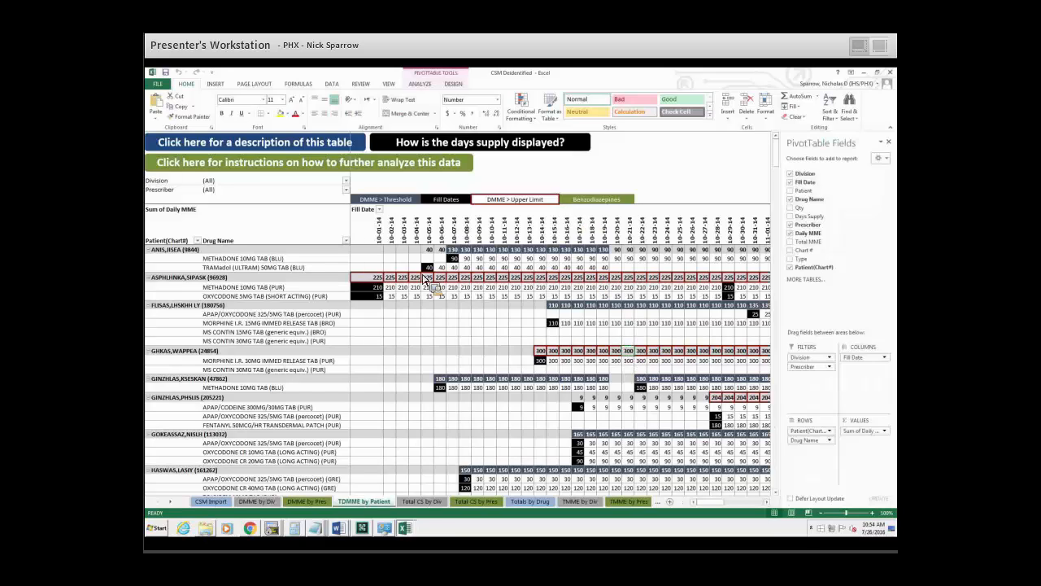
Check the Benzodiazepines legend entry and select the highlighted LORAZEPAM 1MG TAB (BLU) row in the patient list.
{"action": "left_click", "coordinate": [598, 201]}
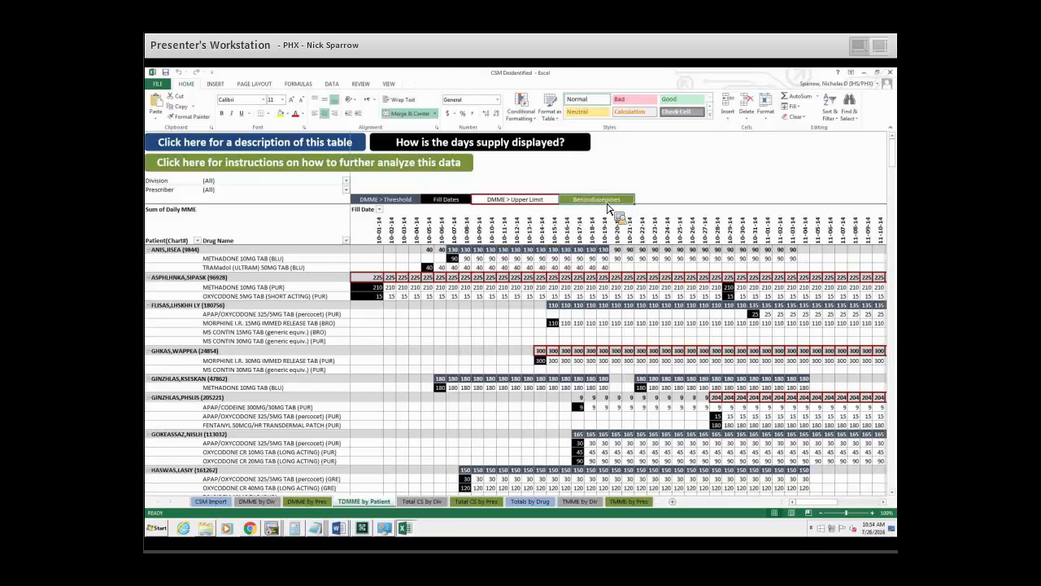
{"action": "scroll", "coordinate": [265, 340], "scroll_direction": "down", "scroll_amount": 12}
{"action": "left_click", "coordinate": [264, 336]}
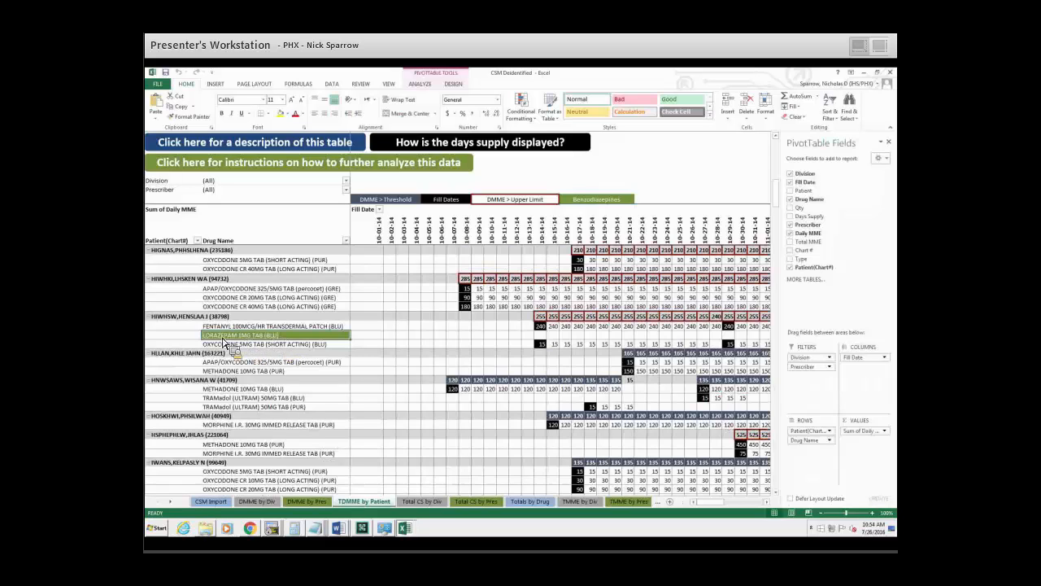
Find the patient with the highlighted CLONAZEPAM 0.5MG and 1MG rows and select these, followed by the two oxycodone rows beneath.
{"action": "scroll", "coordinate": [306, 344], "scroll_direction": "down", "scroll_amount": 7}
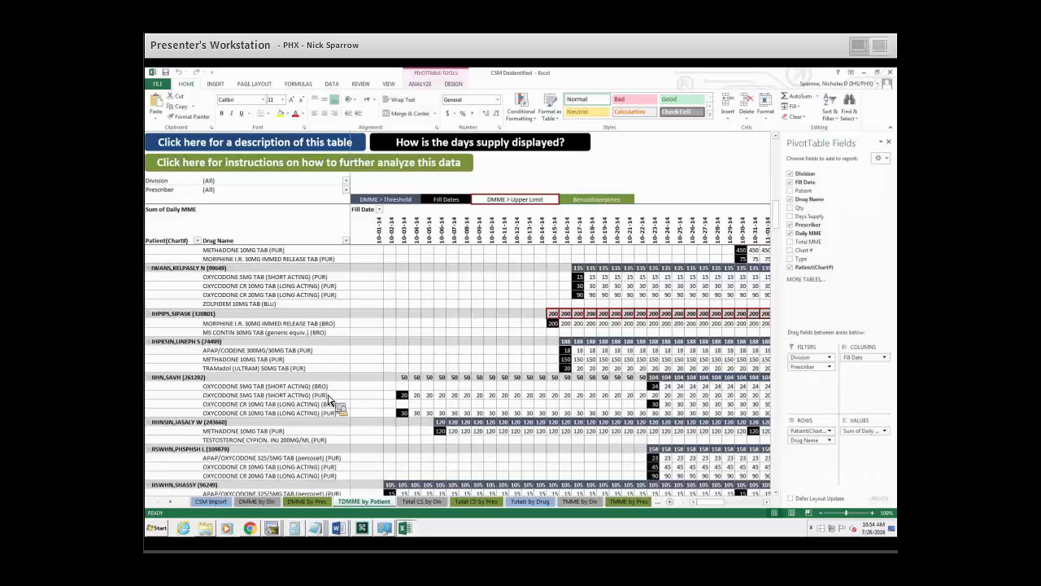
{"action": "scroll", "coordinate": [310, 394], "scroll_direction": "down", "scroll_amount": 10}
{"action": "scroll", "coordinate": [311, 391], "scroll_direction": "down", "scroll_amount": 4}
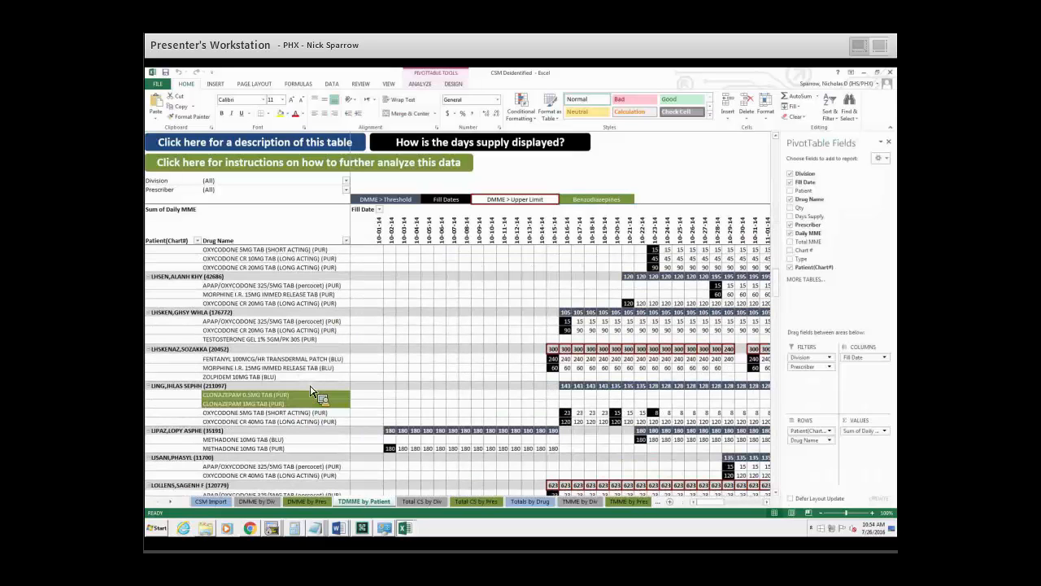
{"action": "left_click", "coordinate": [312, 396]}
{"action": "scroll", "coordinate": [330, 403], "scroll_direction": "down", "scroll_amount": 2}
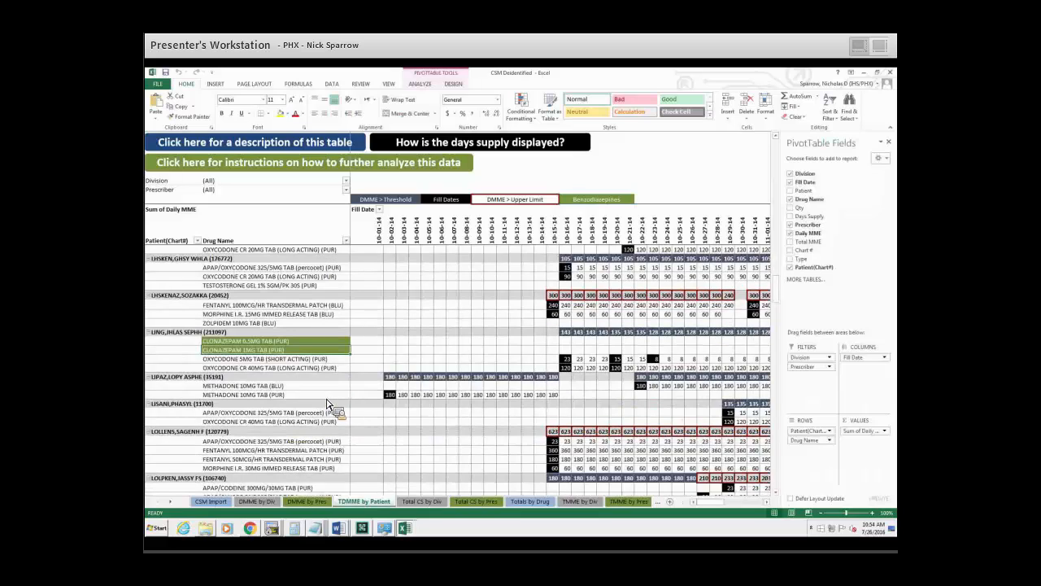
{"action": "scroll", "coordinate": [277, 357], "scroll_direction": "down", "scroll_amount": 1}
{"action": "left_click_drag", "start_coordinate": [267, 330], "coordinate": [250, 341]}
Return to the start of the patient list and select the second patient's METHADONE 10MG and the third patient's APAP/OXYCODONE 325/5MG row.
{"action": "scroll", "coordinate": [367, 385], "scroll_direction": "down", "scroll_amount": 1}
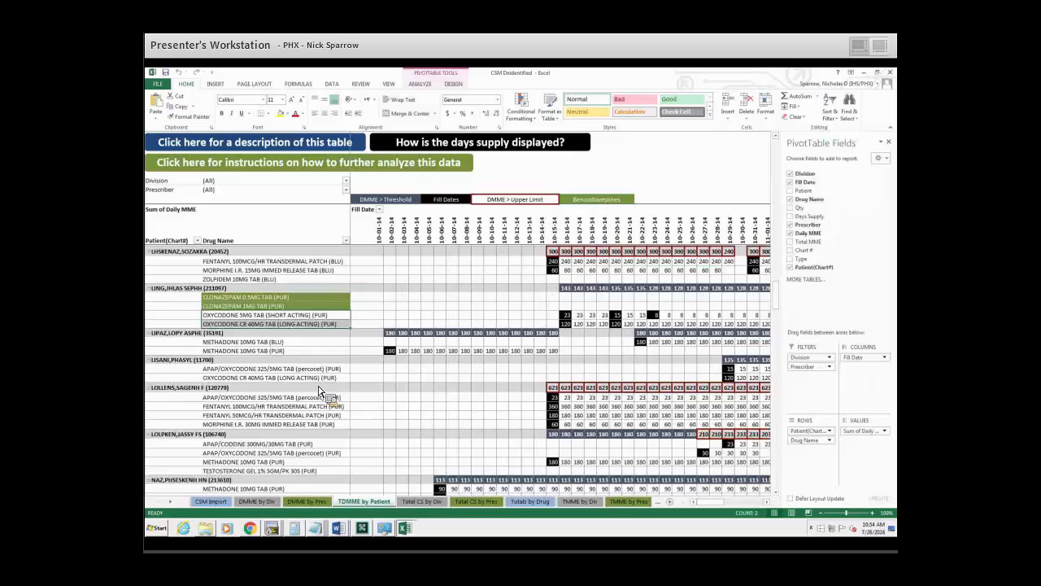
{"action": "scroll", "coordinate": [321, 396], "scroll_direction": "down", "scroll_amount": 4}
{"action": "scroll", "coordinate": [305, 374], "scroll_direction": "down", "scroll_amount": 5}
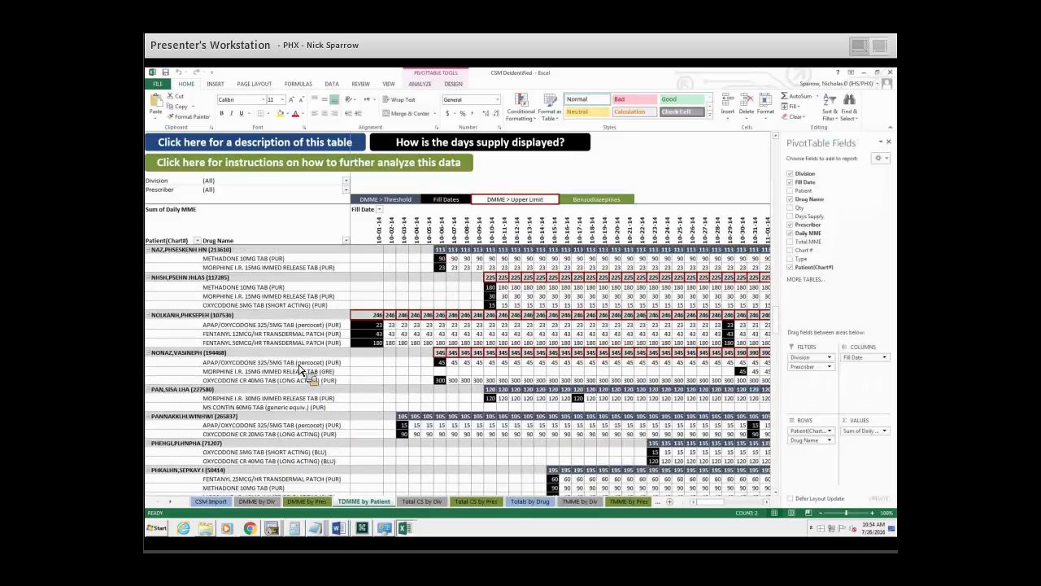
{"action": "scroll", "coordinate": [303, 369], "scroll_direction": "up", "scroll_amount": 10}
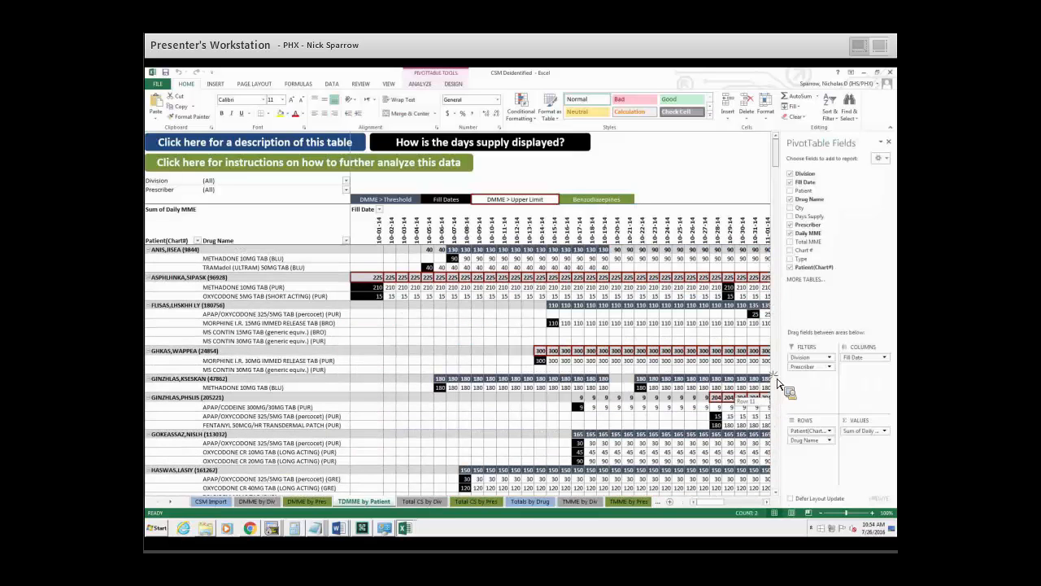
{"action": "left_click_drag", "start_coordinate": [775, 180], "coordinate": [775, 148]}
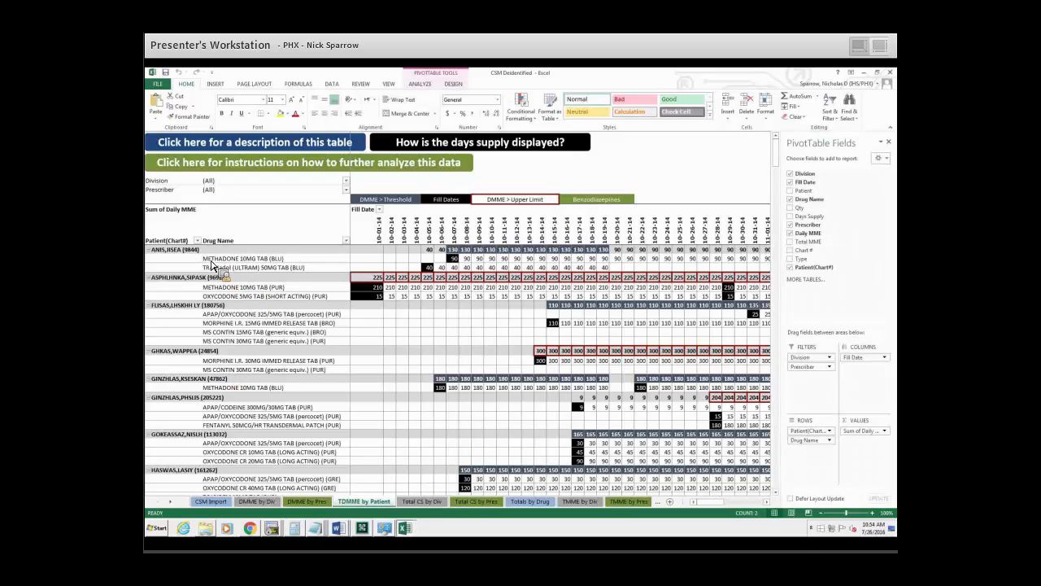
{"action": "left_click_drag", "start_coordinate": [299, 289], "coordinate": [299, 301]}
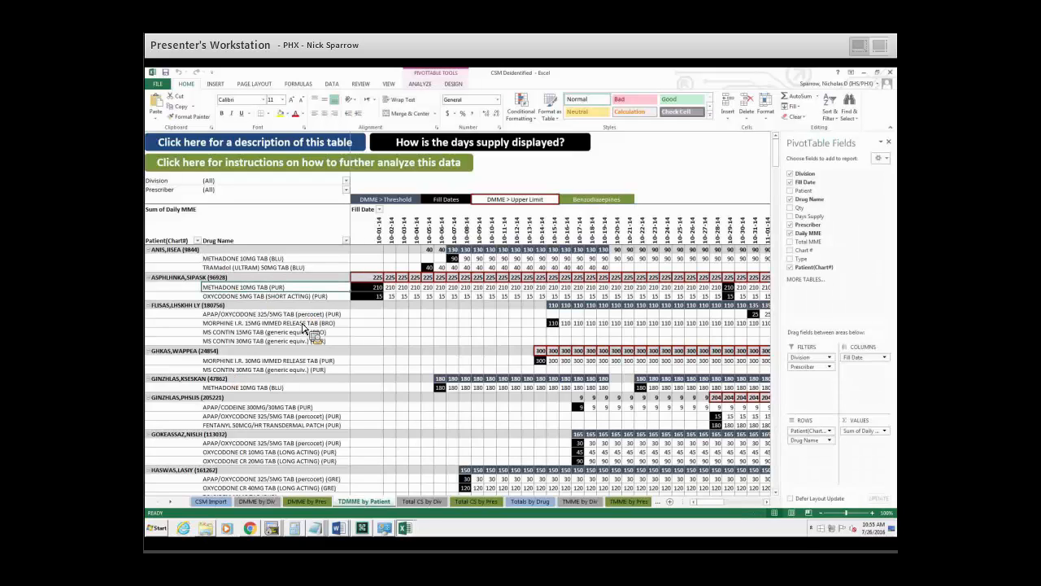
{"action": "left_click", "coordinate": [304, 316]}
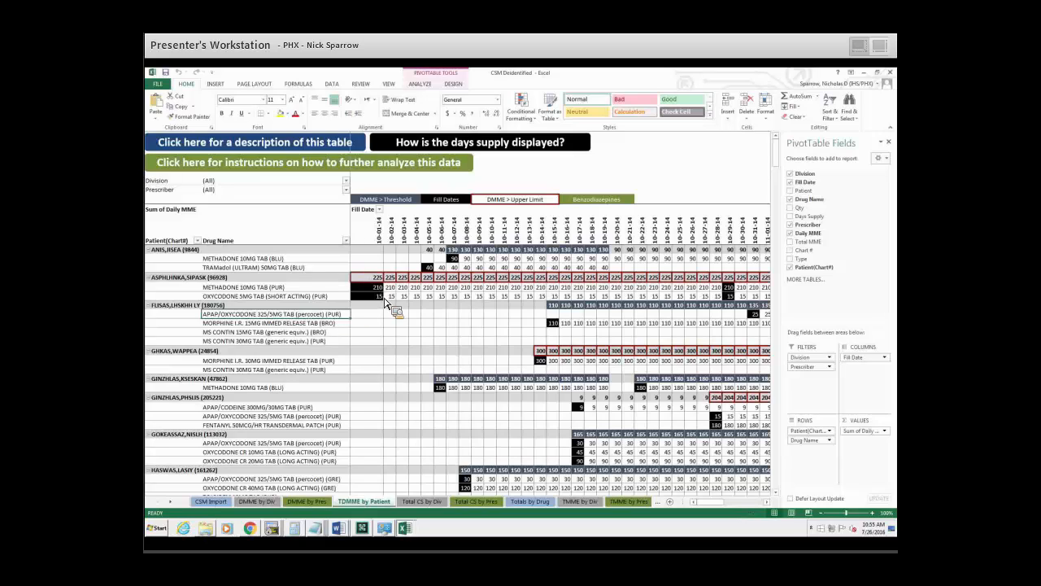
Drill down into the second patient's METHADONE 10MG TAB fill of 10-01-14, check its Days Supply, and delete the detail sheet.
{"action": "left_click", "coordinate": [729, 288]}
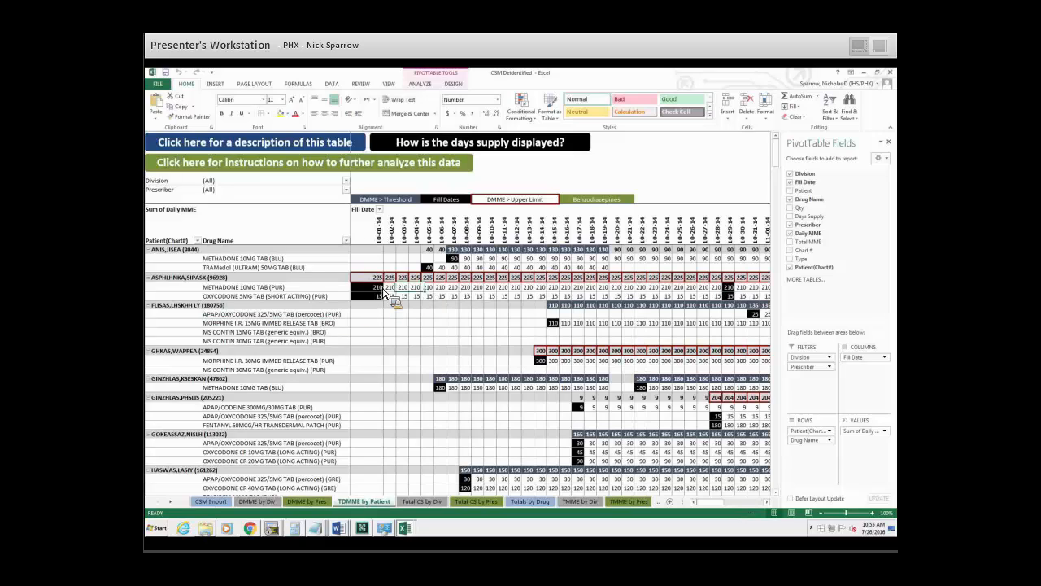
{"action": "left_click", "coordinate": [380, 289]}
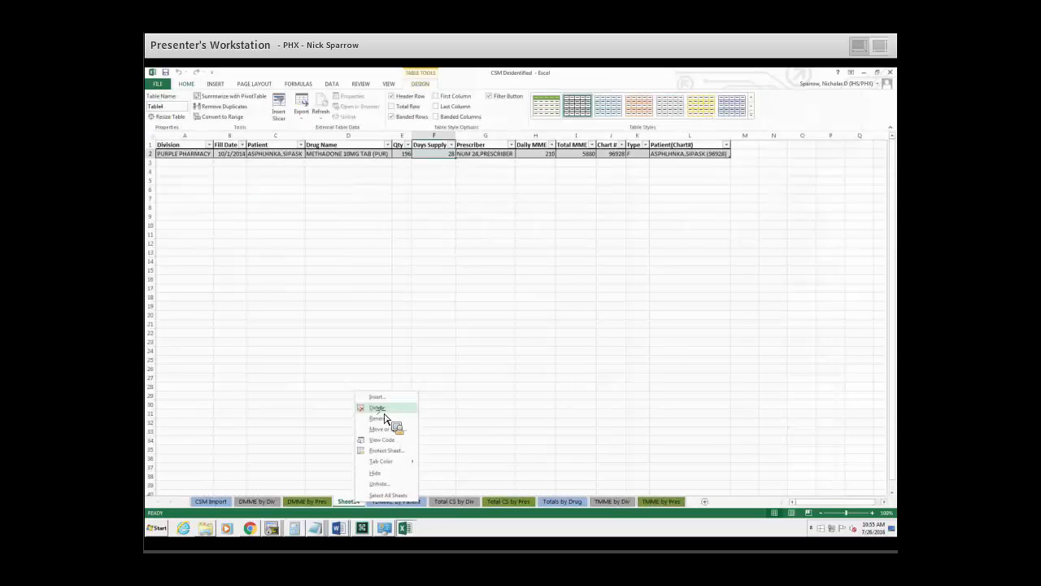
{"action": "left_click", "coordinate": [384, 411]}
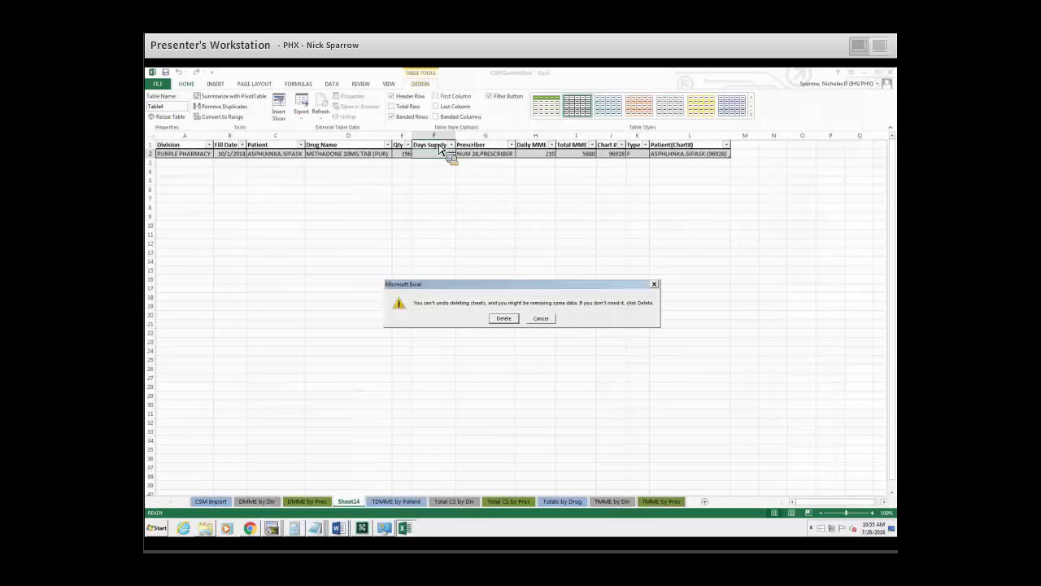
{"action": "left_click", "coordinate": [504, 318]}
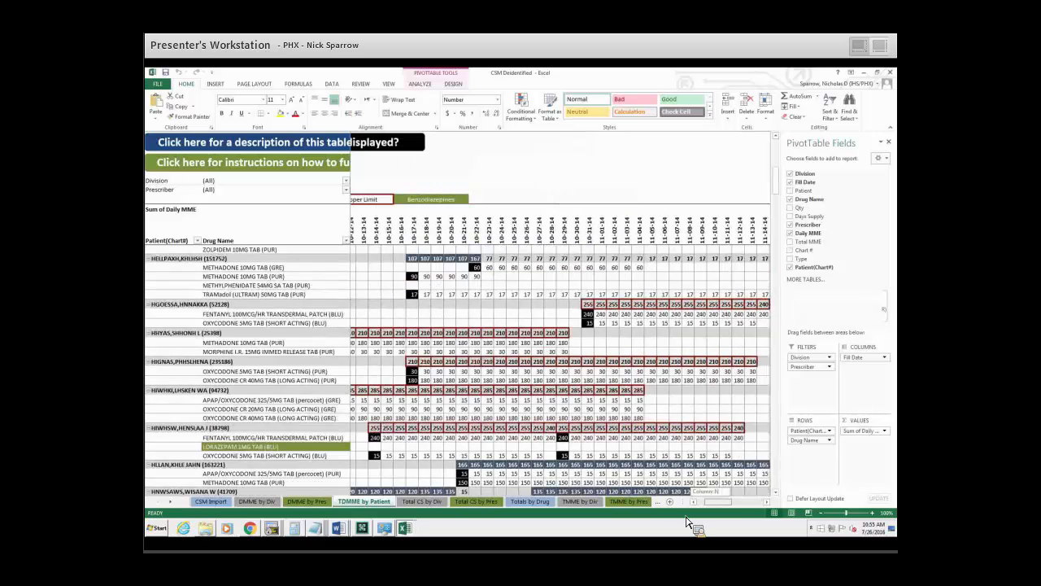
Drill down into the FENTANYL 100MCG/HR TRANSDERMAL PATCH (BLU) fill of 10-14-14, select the Days Supply column, and delete the detail sheet.
{"action": "left_click_drag", "start_coordinate": [710, 503], "coordinate": [719, 502]}
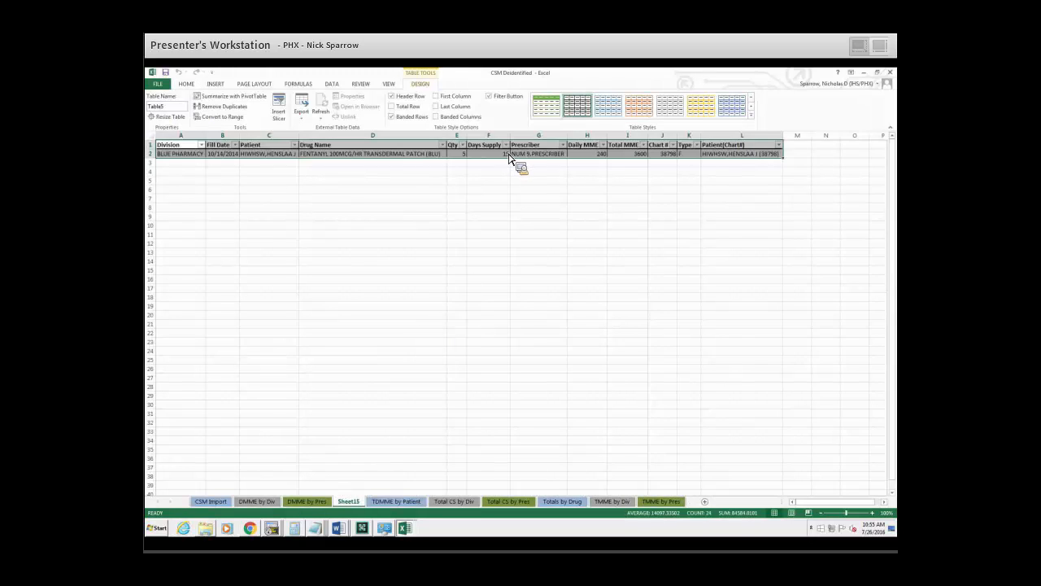
{"action": "left_click", "coordinate": [498, 147]}
{"action": "left_click", "coordinate": [492, 135]}
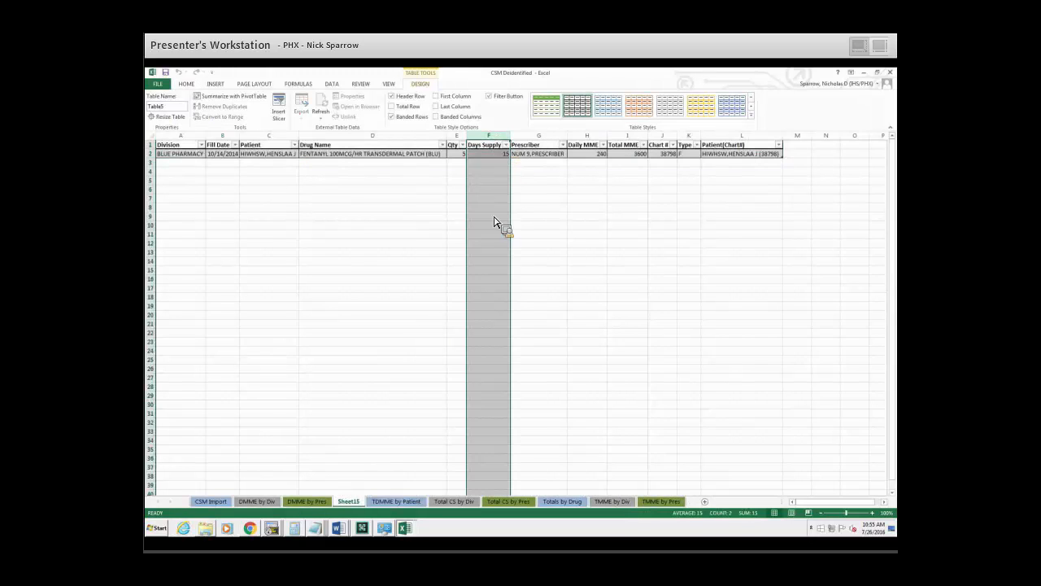
{"action": "right_click", "coordinate": [354, 502]}
{"action": "left_click", "coordinate": [384, 418]}
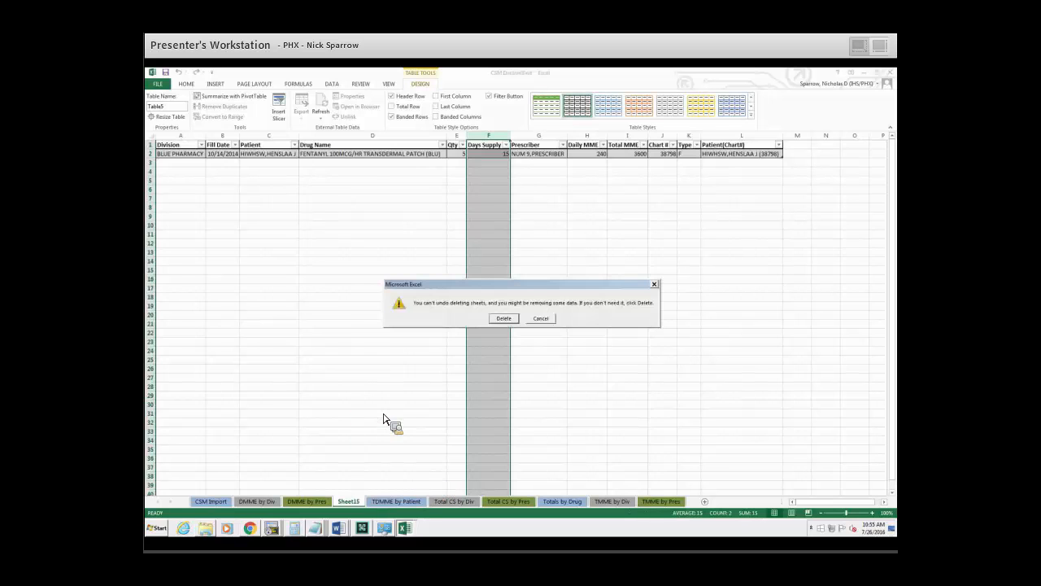
{"action": "key", "text": "Return"}
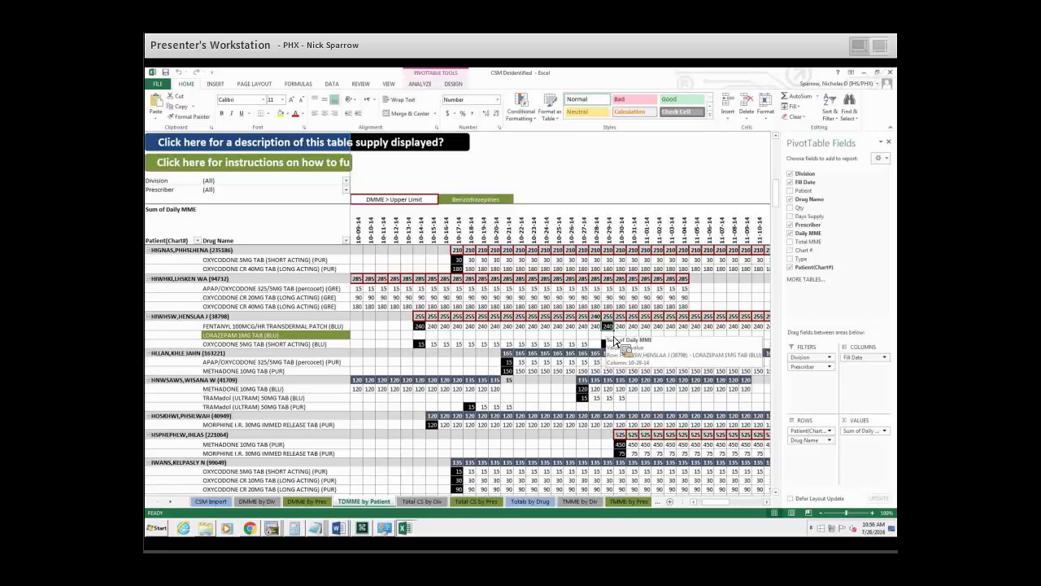
Select the daily values of the FENTANYL 100MCG/HR patch from 10-29-14 to 11-12-14, then the empty 11-13-14 cell.
{"action": "left_click_drag", "start_coordinate": [721, 503], "coordinate": [726, 505]}
{"action": "left_click_drag", "start_coordinate": [525, 327], "coordinate": [700, 333]}
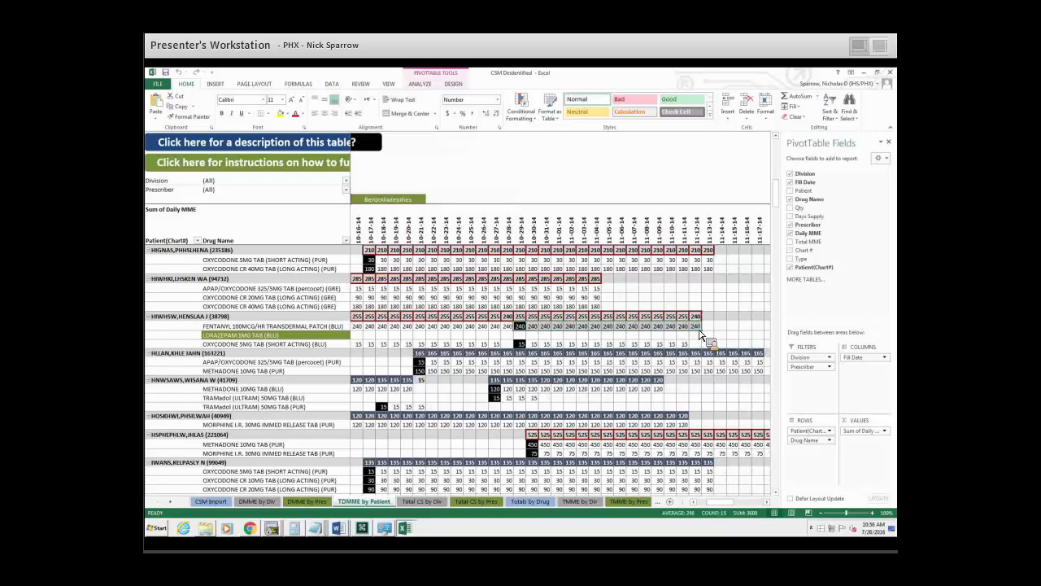
{"action": "left_click", "coordinate": [713, 329]}
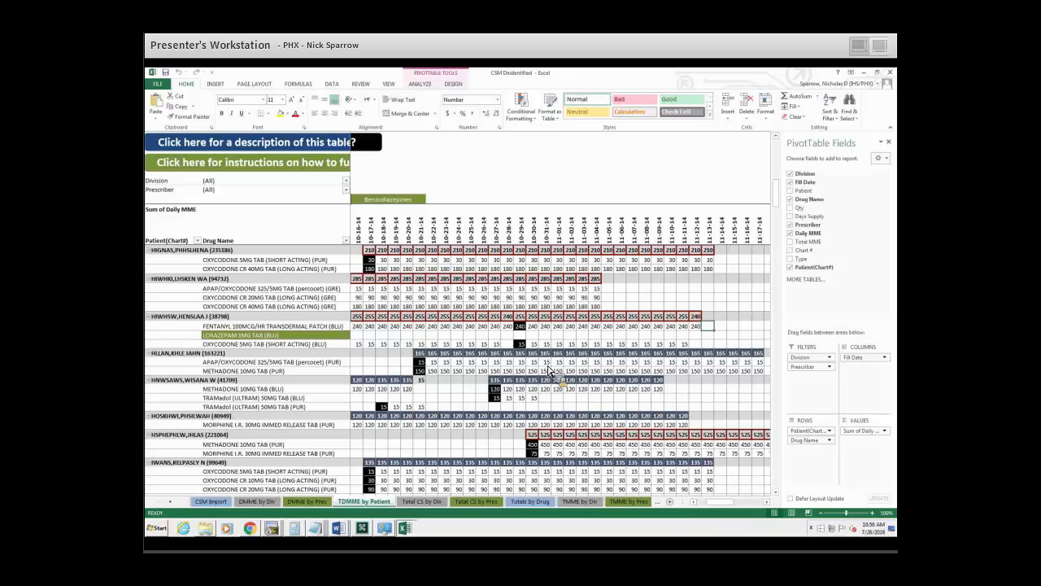
Examine the Fill Date columns for the fentanyl patch patient into early December 2014, then return to the 10-01-14 column.
{"action": "scroll", "coordinate": [688, 269], "scroll_direction": "left", "scroll_amount": 4}
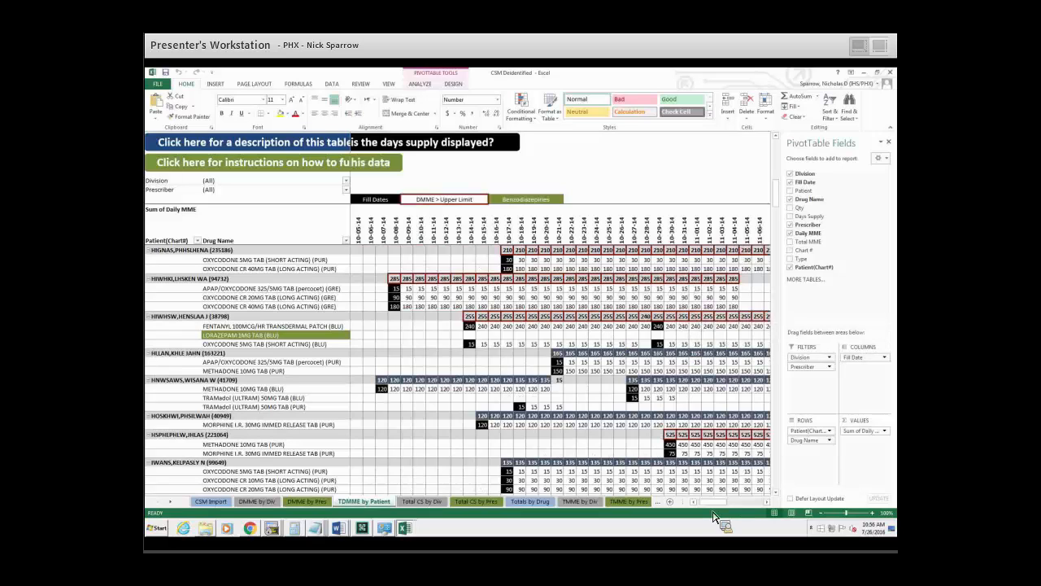
{"action": "left_click_drag", "start_coordinate": [714, 502], "coordinate": [746, 506]}
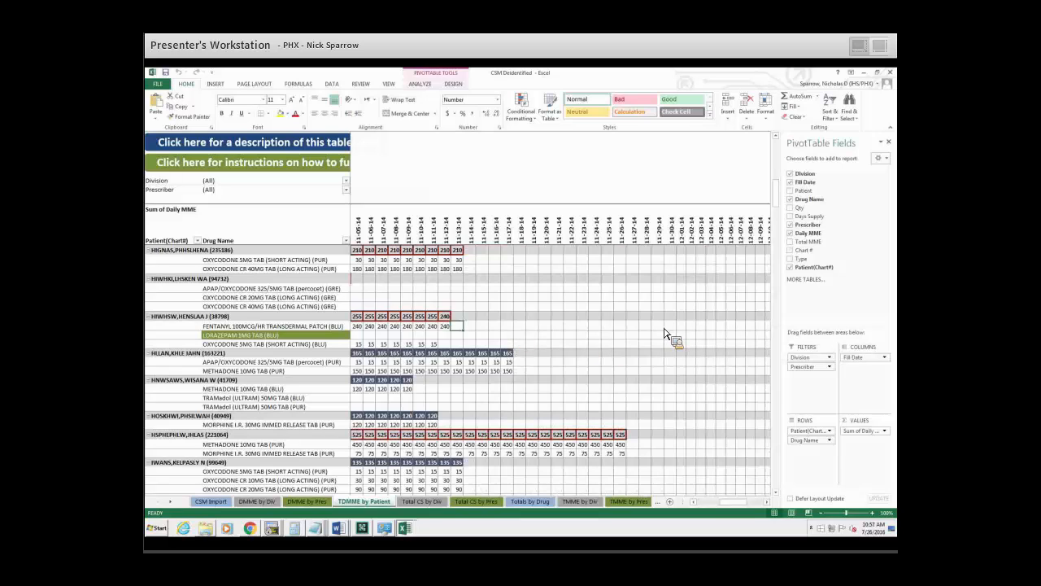
{"action": "left_click_drag", "start_coordinate": [741, 504], "coordinate": [735, 506]}
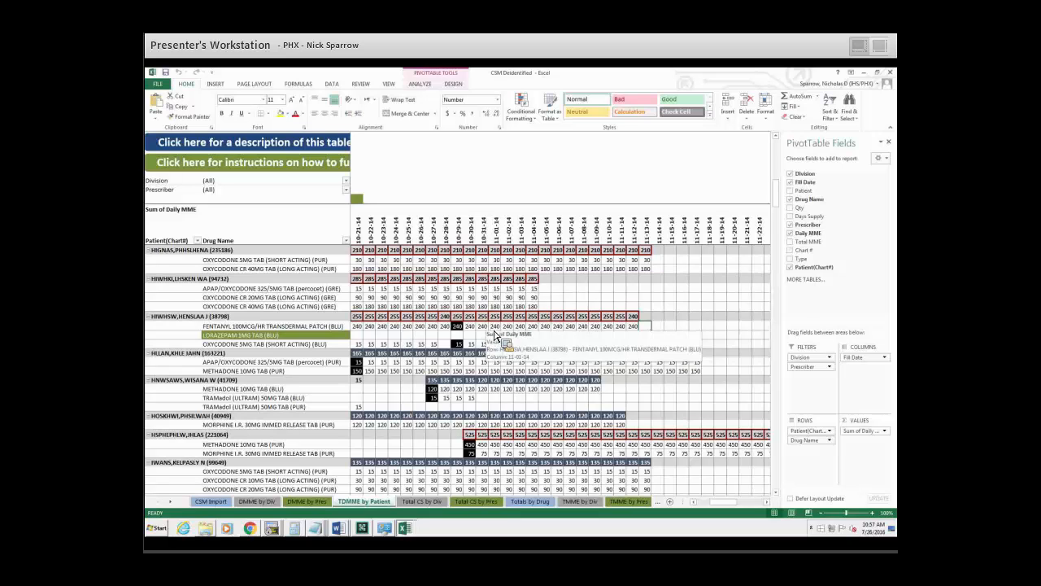
{"action": "left_click_drag", "start_coordinate": [732, 506], "coordinate": [716, 509]}
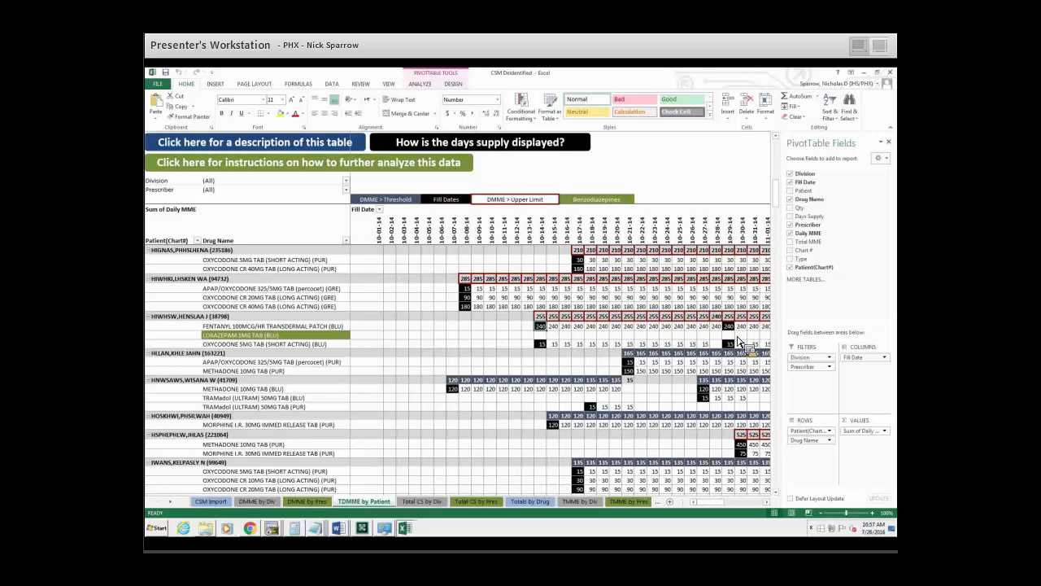
Look through the patients further down the list and their daily MME values from mid-October to mid-November 2014.
{"action": "mouse_move", "coordinate": [734, 343]}
{"action": "scroll", "coordinate": [698, 380], "scroll_direction": "down", "scroll_amount": 2}
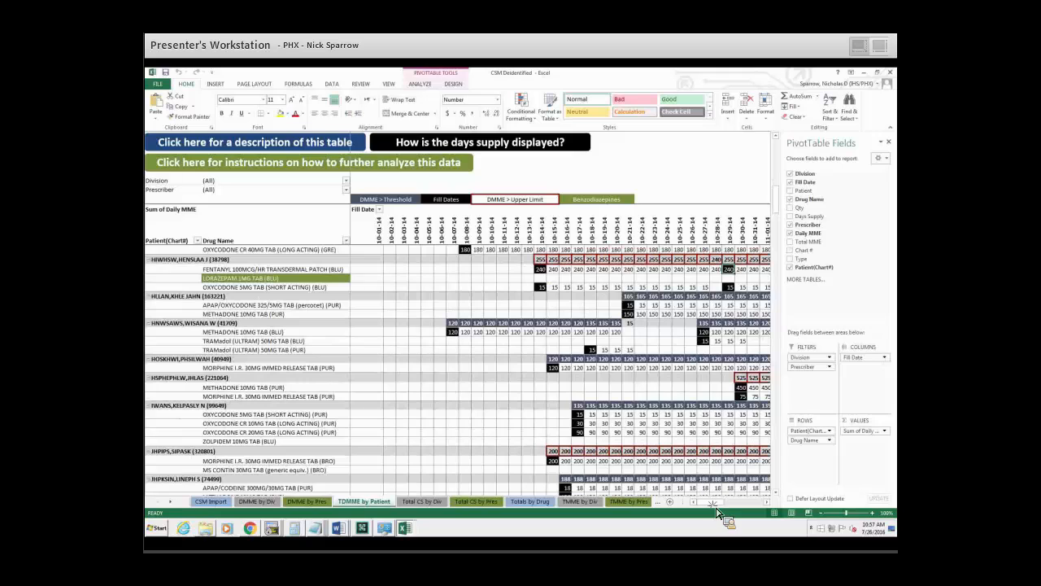
{"action": "left_click_drag", "start_coordinate": [722, 502], "coordinate": [730, 503]}
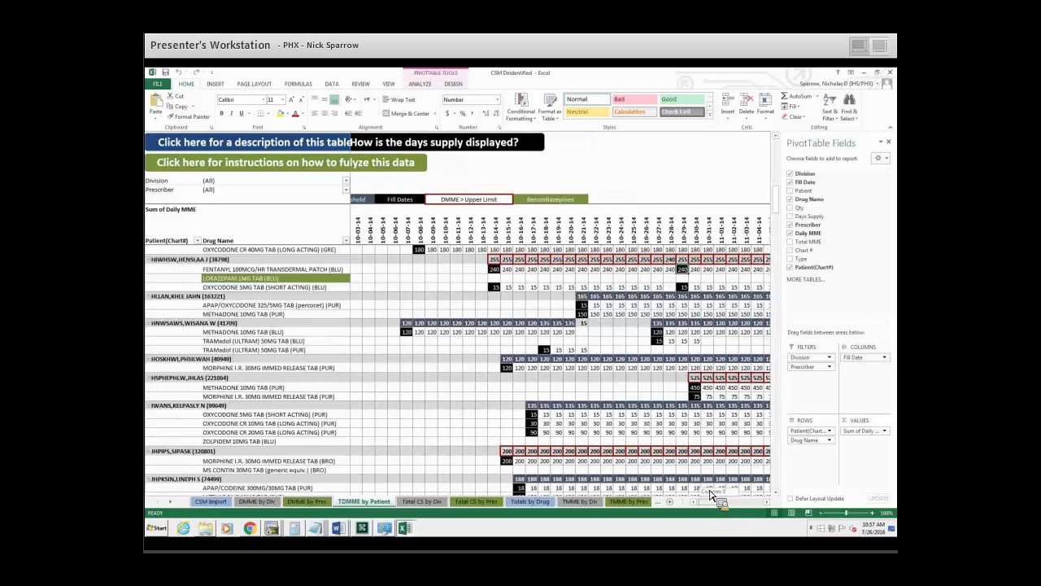
{"action": "scroll", "coordinate": [726, 465], "scroll_direction": "down", "scroll_amount": 3}
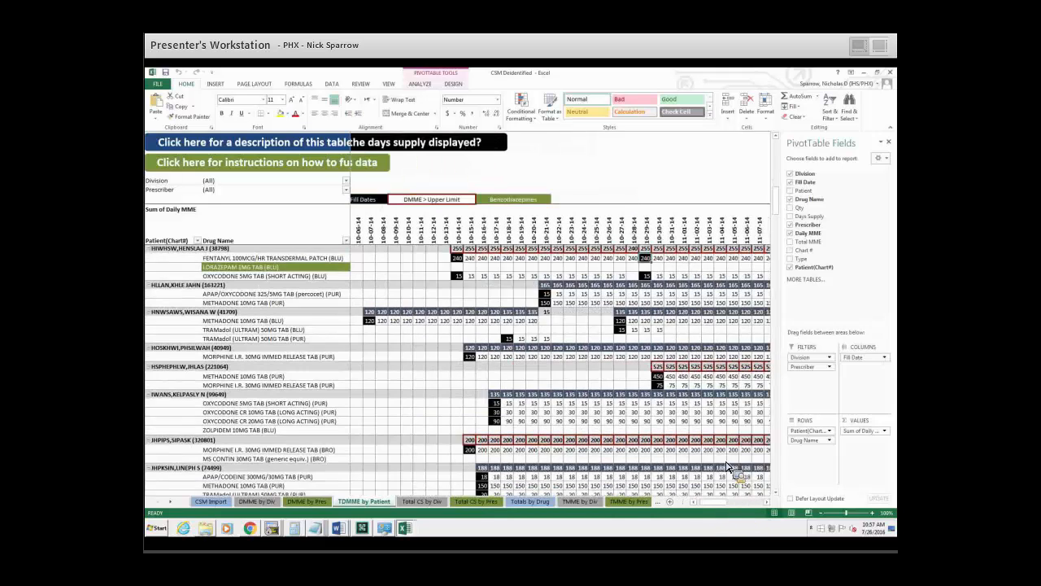
{"action": "scroll", "coordinate": [725, 464], "scroll_direction": "down", "scroll_amount": 15}
{"action": "left_click_drag", "start_coordinate": [703, 503], "coordinate": [524, 422]}
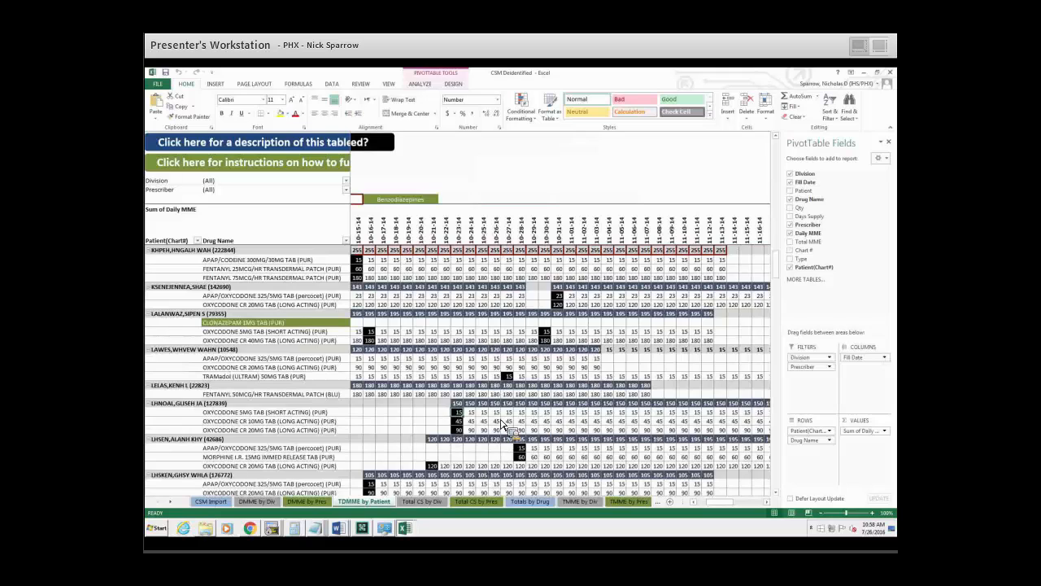
Drill down into the 10-16-14 OXYCODONE 5MG TAB fill of the patient with two clonazepam rows, check its Days Supply column, and delete the detail sheet.
{"action": "scroll", "coordinate": [513, 427], "scroll_direction": "down", "scroll_amount": 1}
{"action": "scroll", "coordinate": [572, 446], "scroll_direction": "down", "scroll_amount": 8}
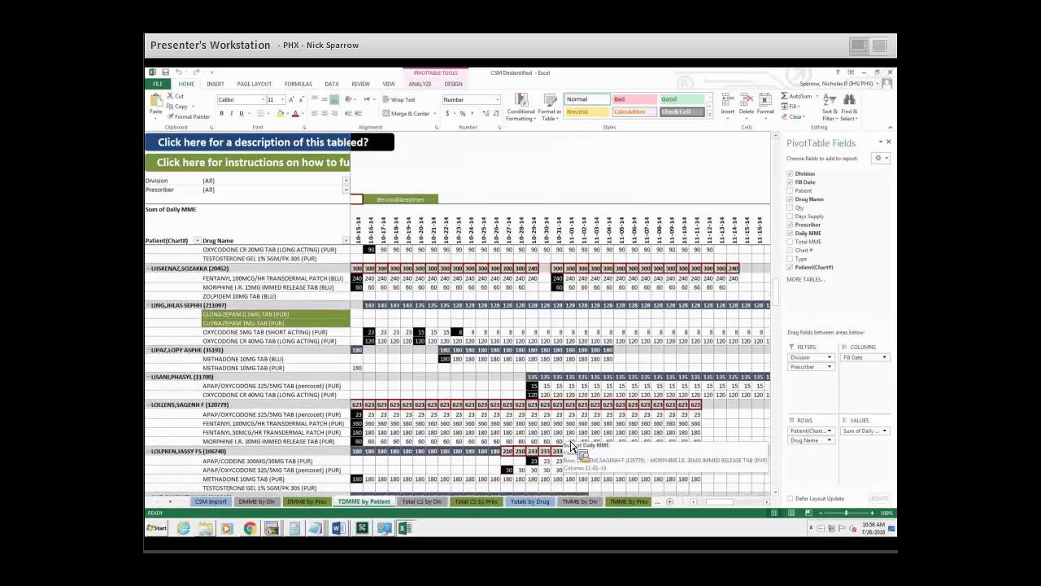
{"action": "left_click_drag", "start_coordinate": [728, 511], "coordinate": [651, 456]}
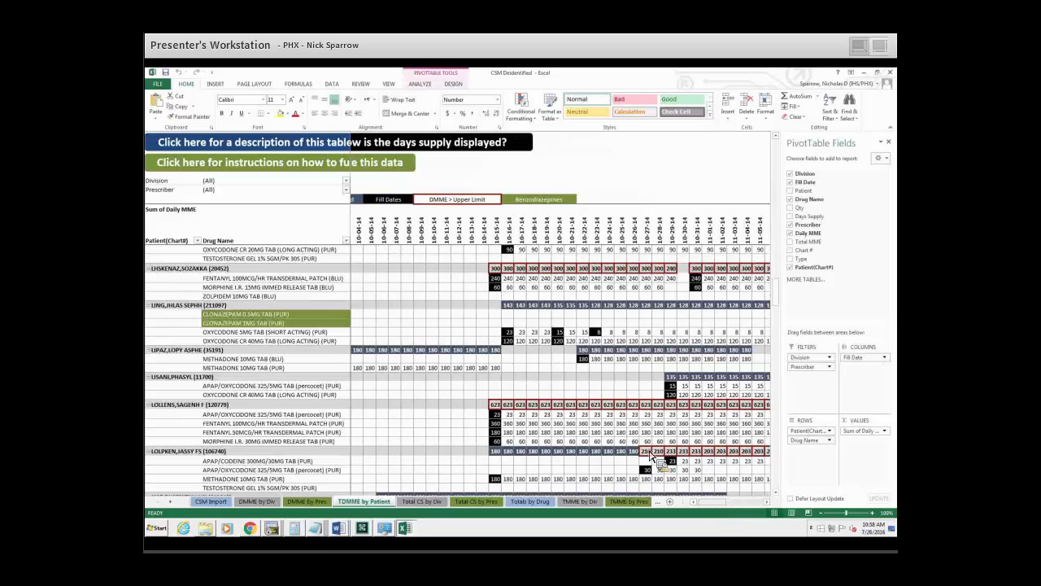
{"action": "left_click", "coordinate": [182, 307]}
{"action": "left_click_drag", "start_coordinate": [189, 317], "coordinate": [556, 340]}
{"action": "double_click", "coordinate": [519, 335]}
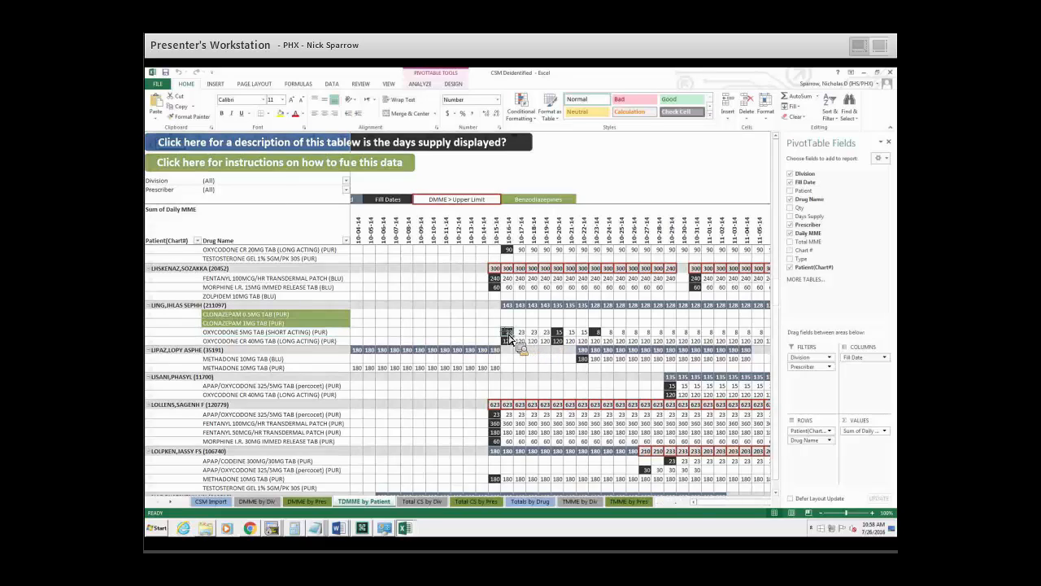
{"action": "left_click", "coordinate": [480, 136]}
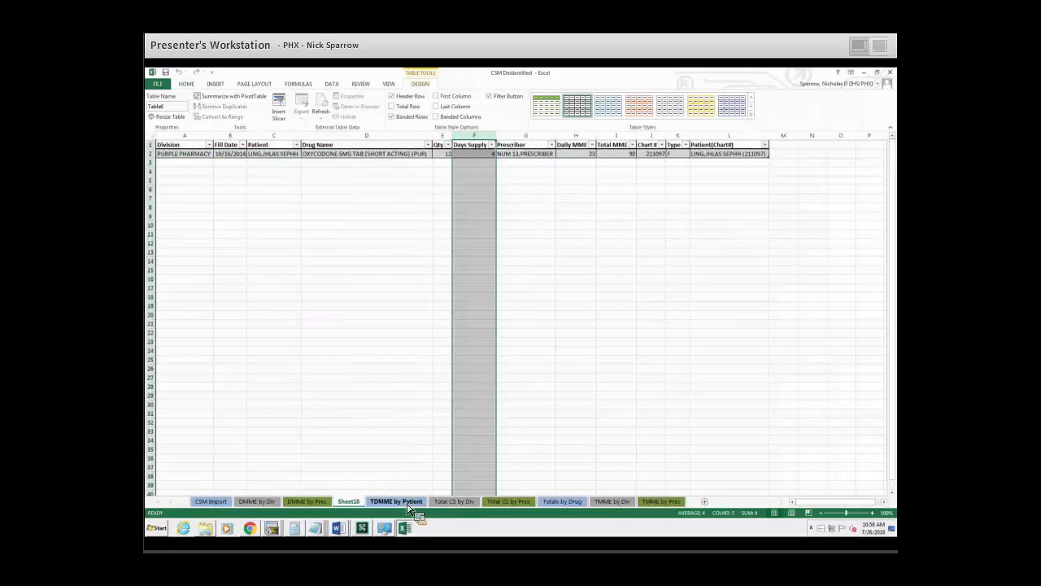
{"action": "right_click", "coordinate": [347, 503]}
{"action": "left_click", "coordinate": [366, 407]}
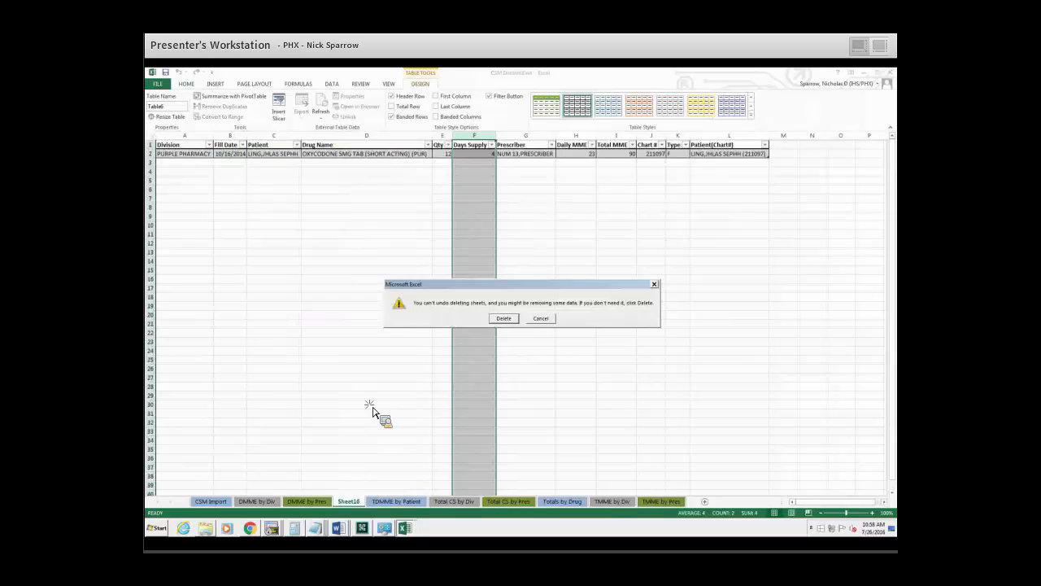
{"action": "left_click", "coordinate": [505, 319]}
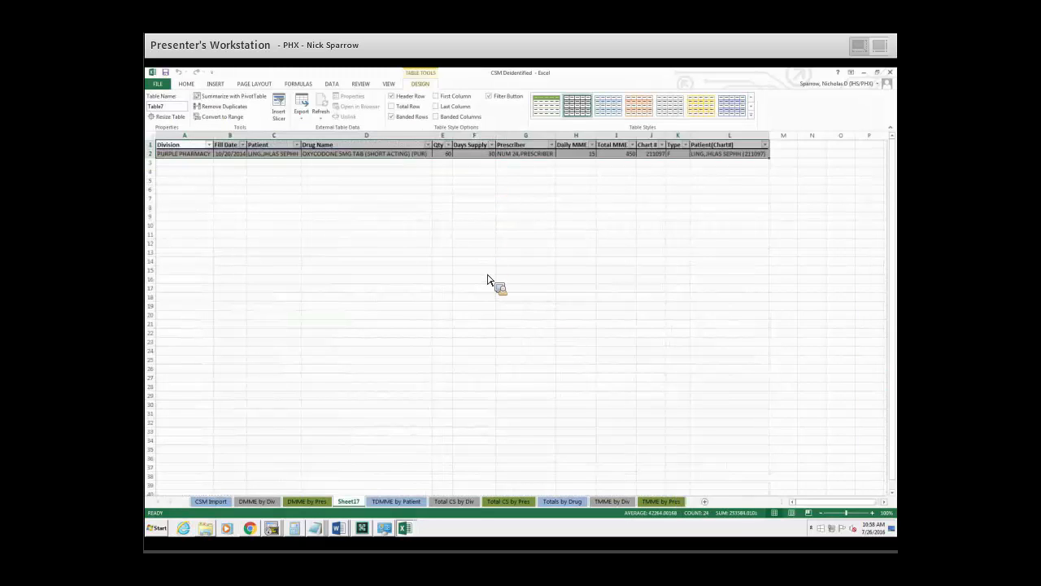
Check the Days Supply column for the same patient's 10-20-14 OXYCODONE 5MG TAB fill, and delete its detail sheet.
{"action": "right_click", "coordinate": [356, 502]}
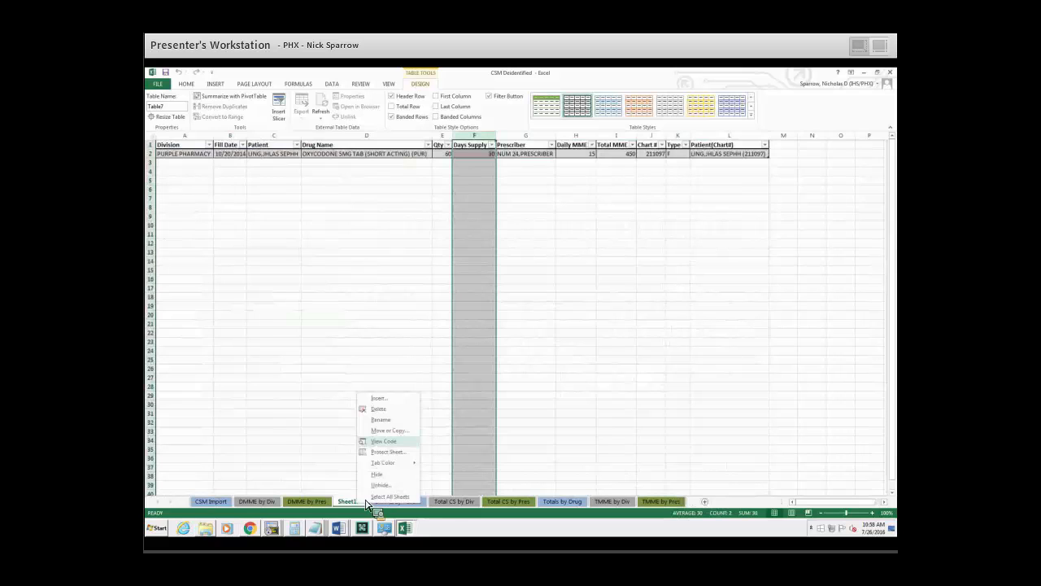
{"action": "left_click", "coordinate": [389, 409]}
{"action": "left_click", "coordinate": [529, 322]}
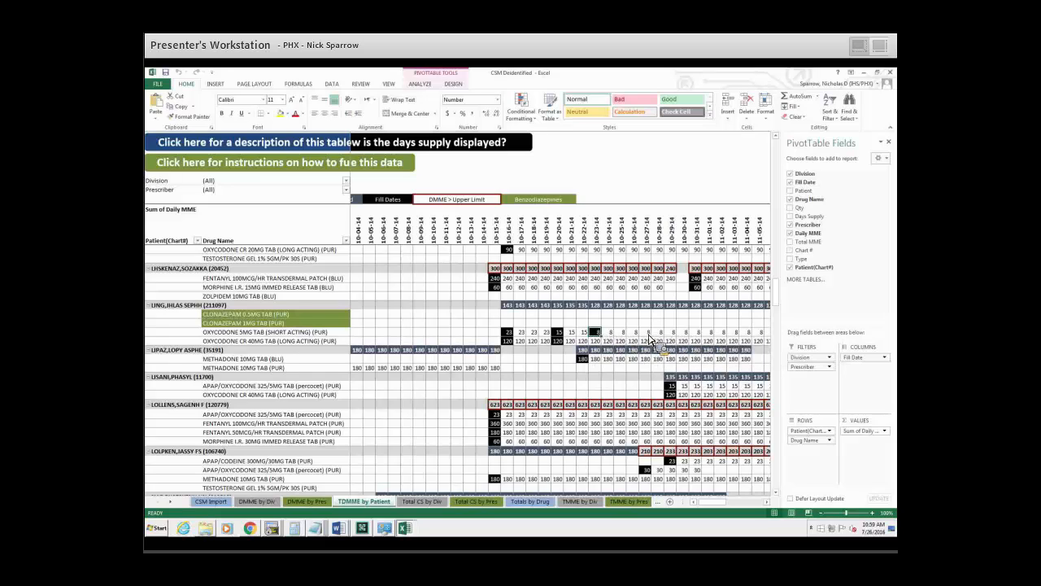
Drill down into the 10-23-14 OXYCODONE 5MG TAB fill, select the Days Supply column, and delete the detail sheet.
{"action": "double_click", "coordinate": [596, 333]}
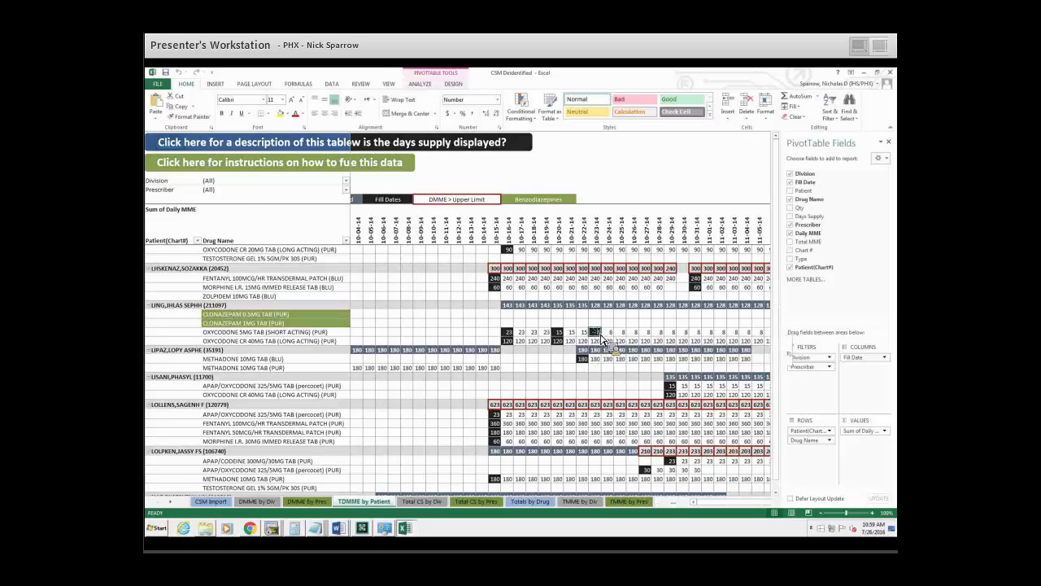
{"action": "left_click", "coordinate": [488, 135]}
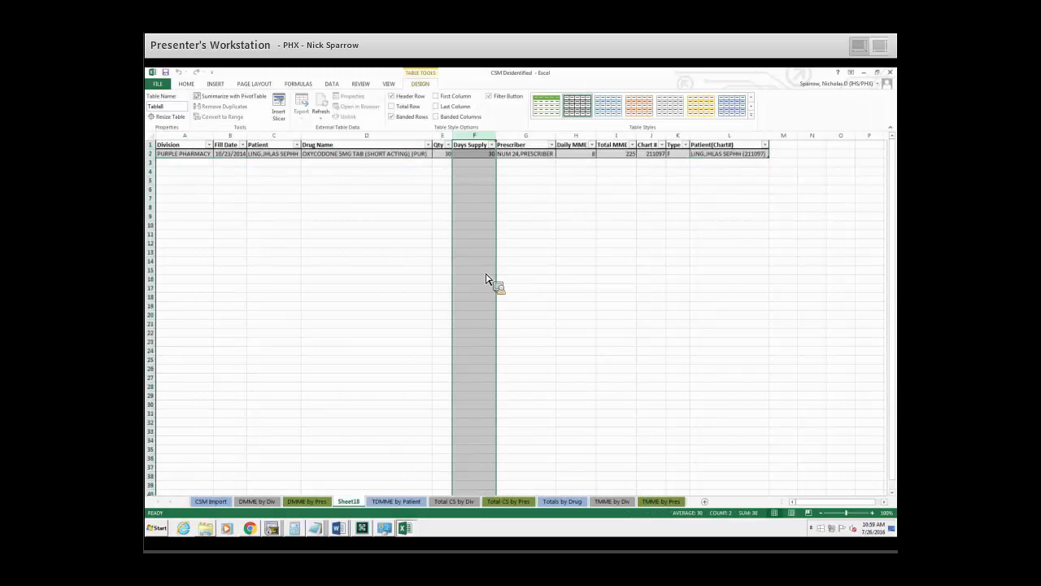
{"action": "right_click", "coordinate": [350, 501]}
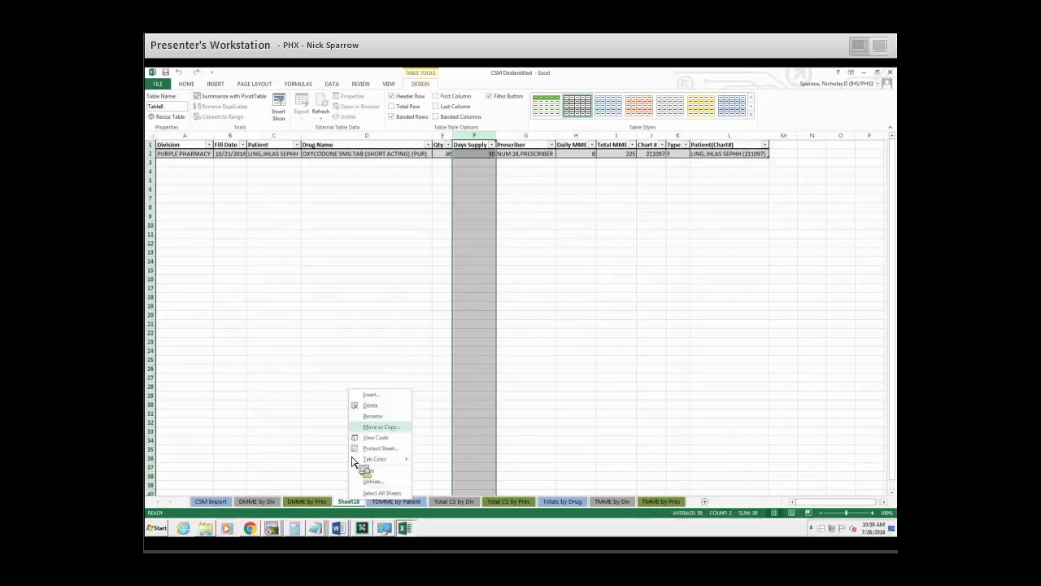
{"action": "left_click", "coordinate": [378, 406]}
{"action": "left_click", "coordinate": [505, 318]}
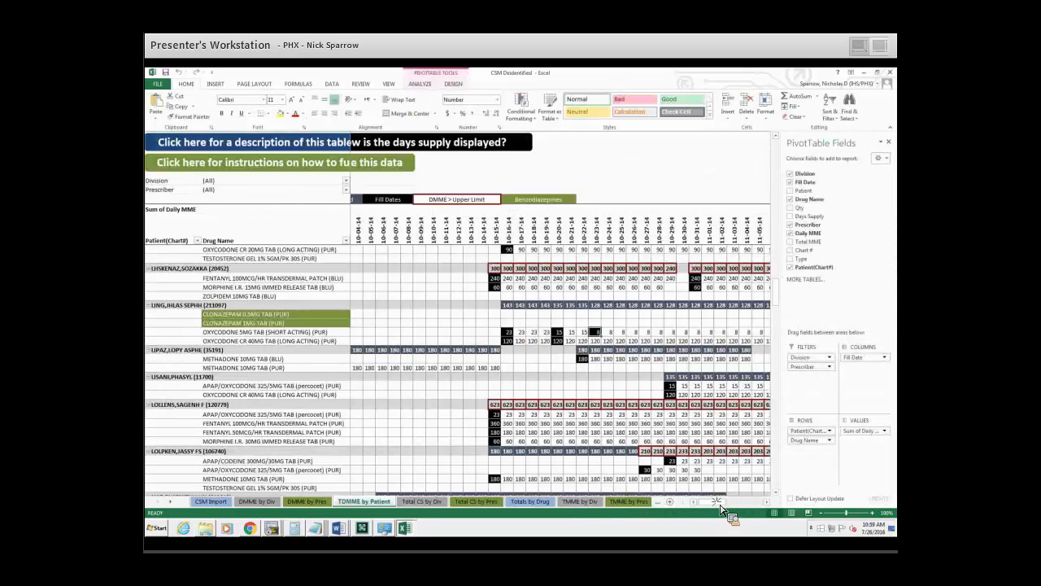
Follow the OXYCODONE 5MG TAB daily values from the 10-23-14 fill to the 01-10-15 column, and return to the October 2014 columns.
{"action": "scroll", "coordinate": [726, 504], "scroll_direction": "right", "scroll_amount": 3}
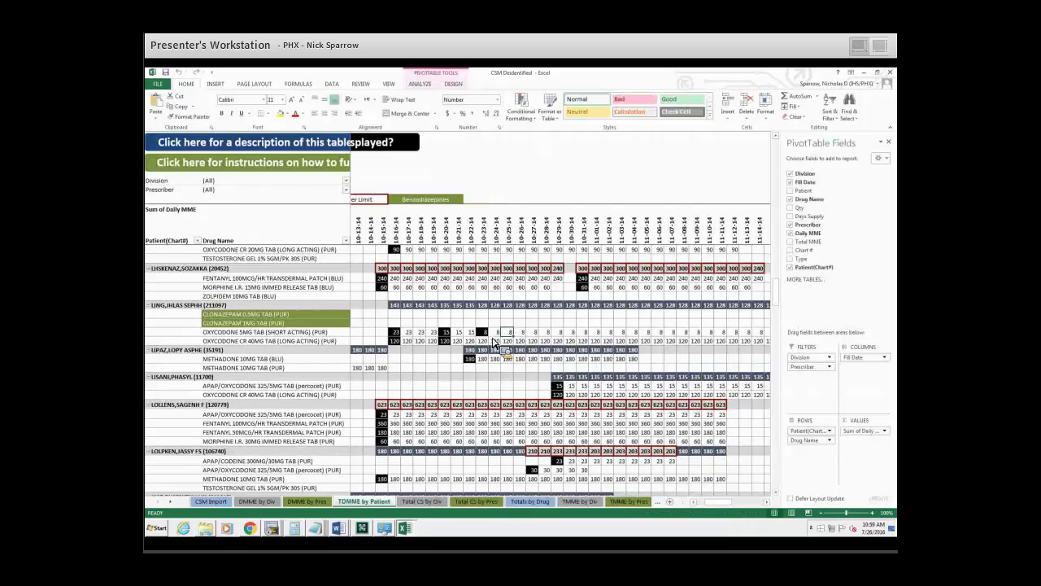
{"action": "left_click", "coordinate": [484, 333]}
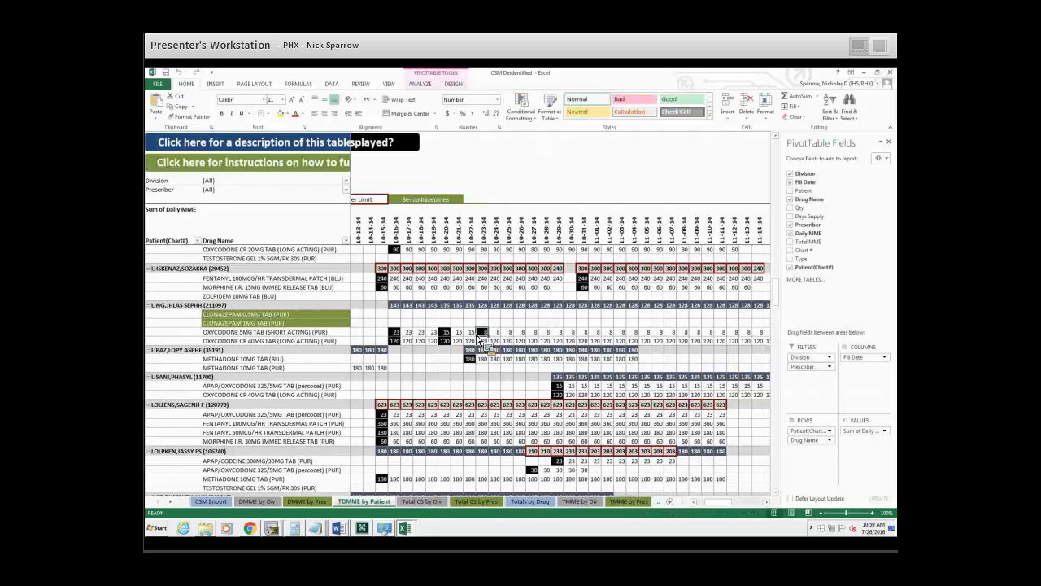
{"action": "mouse_move", "coordinate": [490, 342]}
{"action": "left_click_drag", "start_coordinate": [723, 503], "coordinate": [772, 502]}
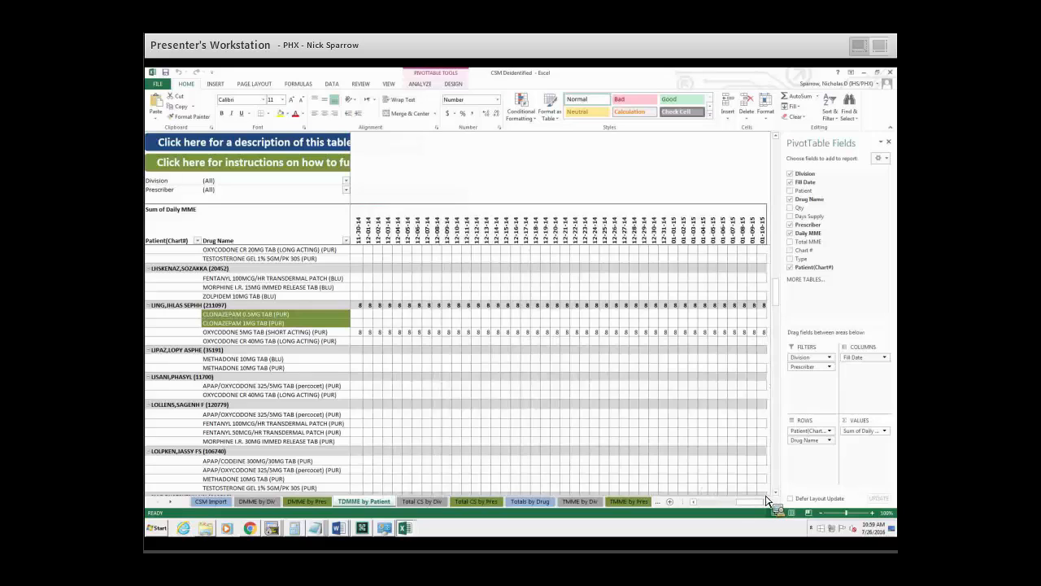
{"action": "left_click", "coordinate": [763, 333]}
{"action": "mouse_move", "coordinate": [763, 335]}
{"action": "left_click_drag", "start_coordinate": [763, 503], "coordinate": [721, 511]}
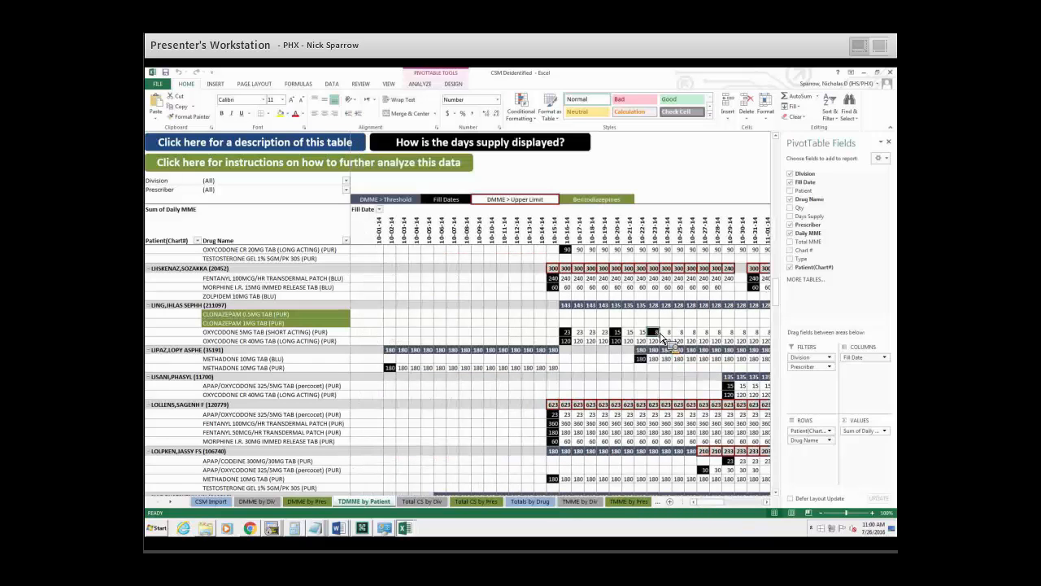
Select the 10-15-14 daily MME total of the patient with APAP/oxycodone, two fentanyl patches and MORPHINE I.R. 30MG.
{"action": "left_click_drag", "start_coordinate": [717, 503], "coordinate": [728, 514]}
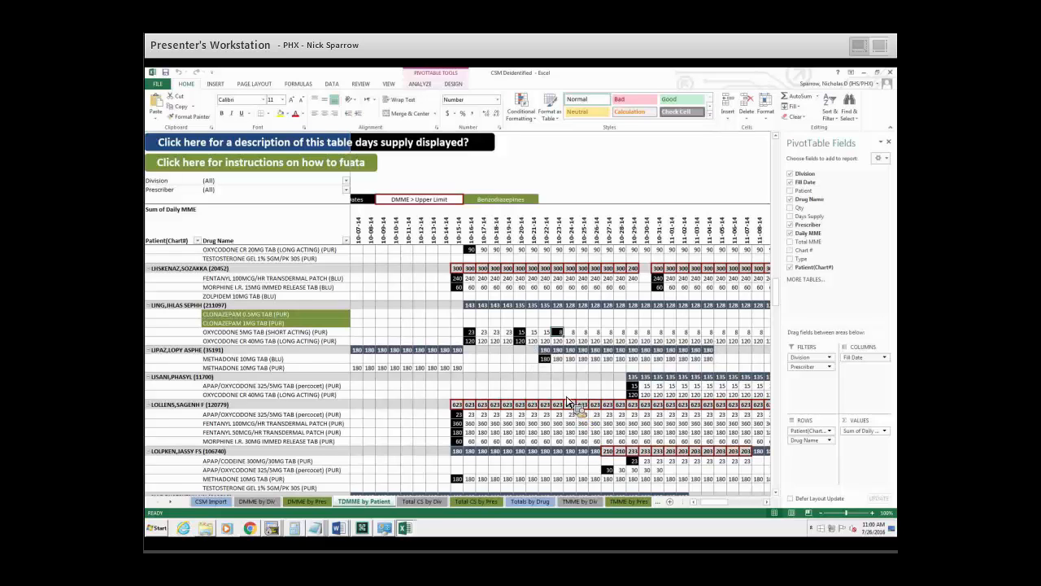
{"action": "scroll", "coordinate": [478, 335], "scroll_direction": "down", "scroll_amount": 3}
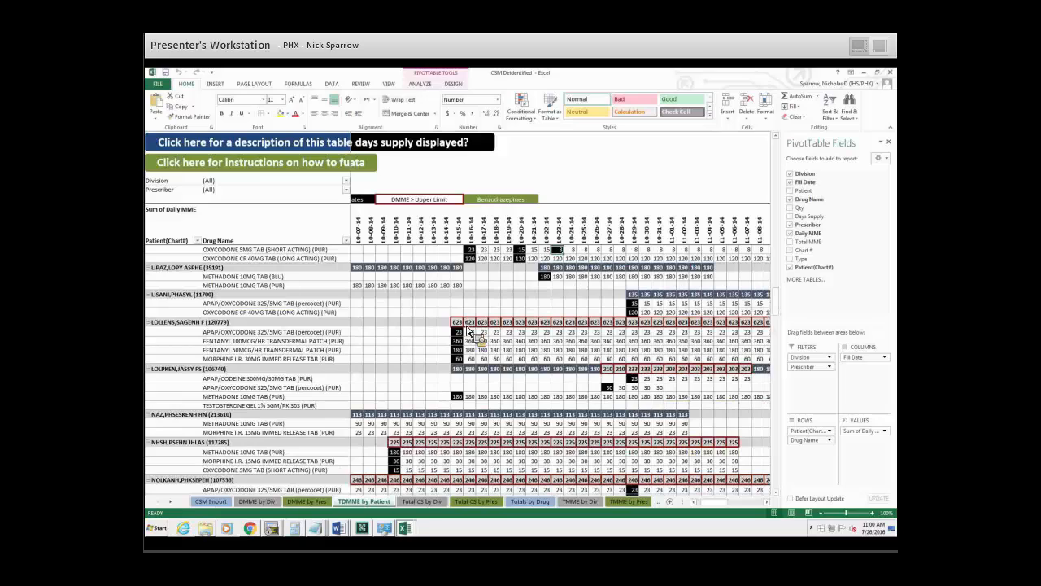
{"action": "left_click", "coordinate": [461, 322]}
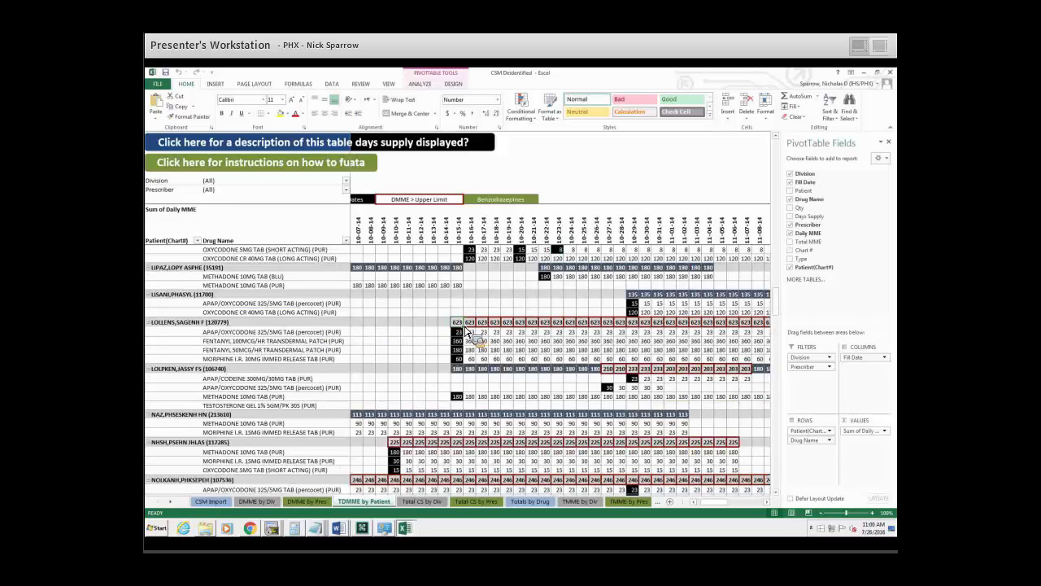
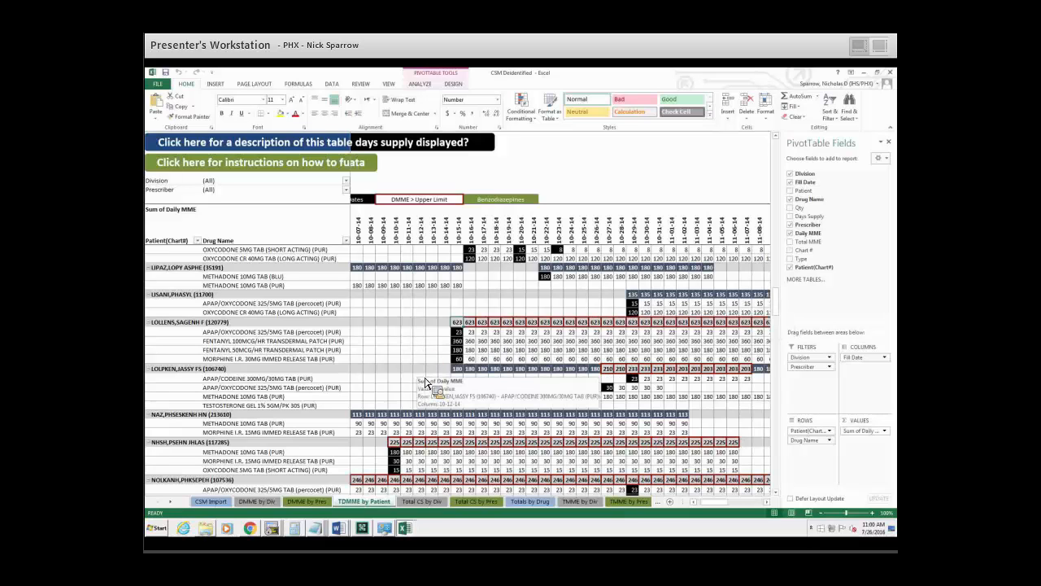
Examine the remaining patients' daily MME totals and fill dates from October 2014 for values over the upper limit, and return to the first patients.
{"action": "scroll", "coordinate": [425, 382], "scroll_direction": "down", "scroll_amount": 5}
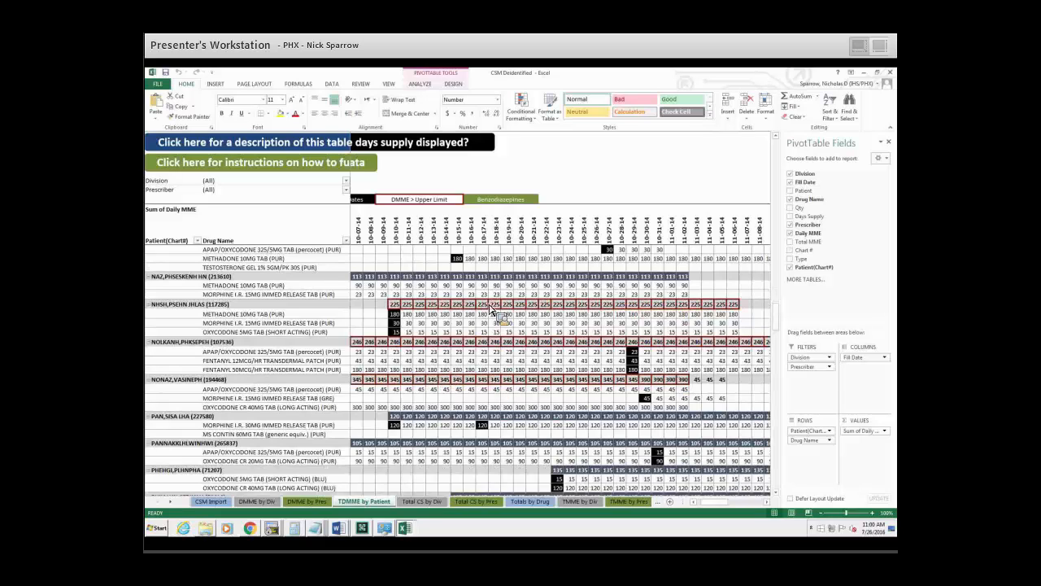
{"action": "scroll", "coordinate": [504, 386], "scroll_direction": "down", "scroll_amount": 4}
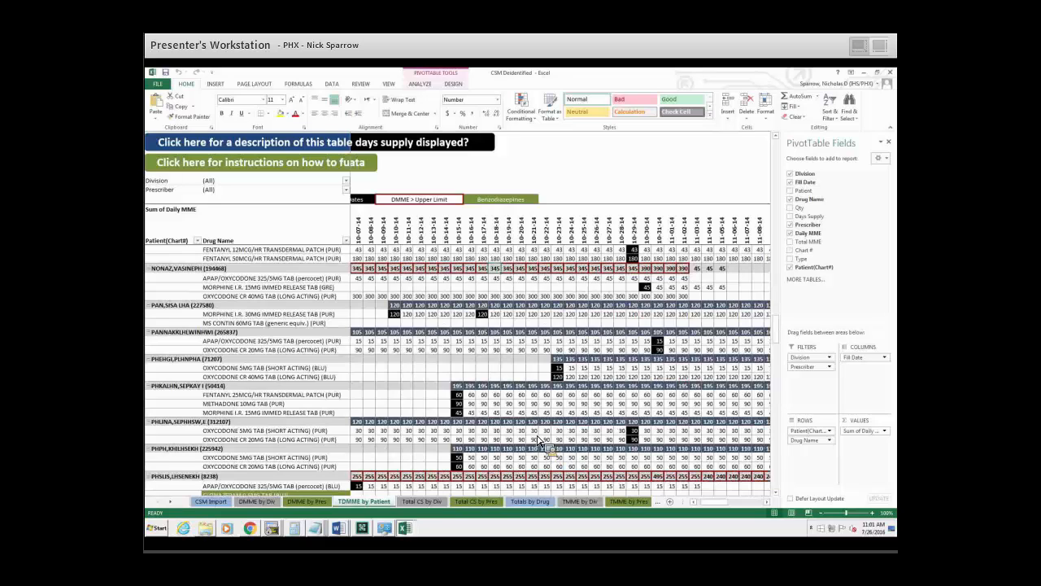
{"action": "scroll", "coordinate": [538, 439], "scroll_direction": "down", "scroll_amount": 9}
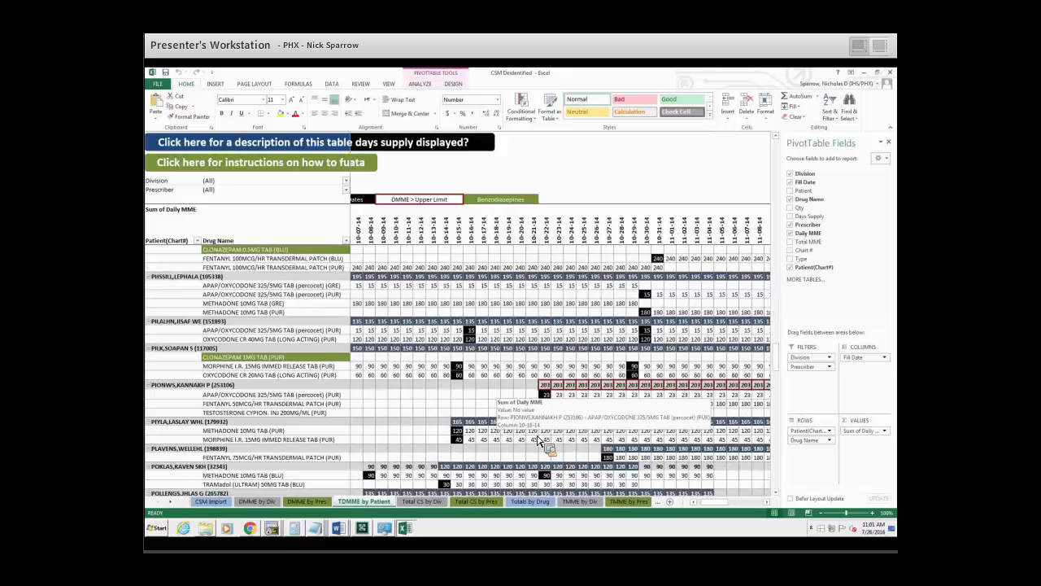
{"action": "scroll", "coordinate": [417, 422], "scroll_direction": "down", "scroll_amount": 1}
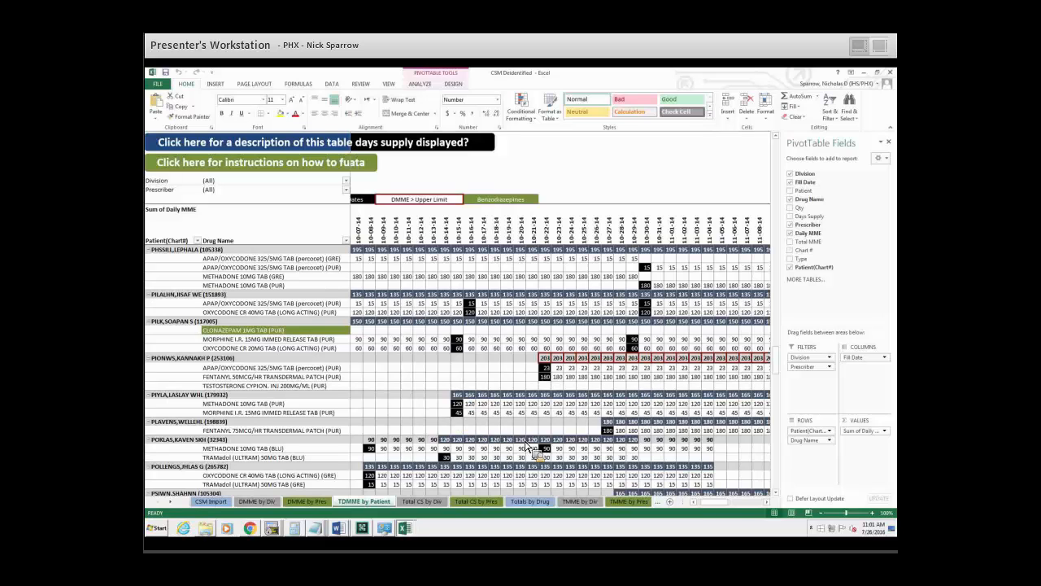
{"action": "left_click_drag", "start_coordinate": [735, 502], "coordinate": [721, 502]}
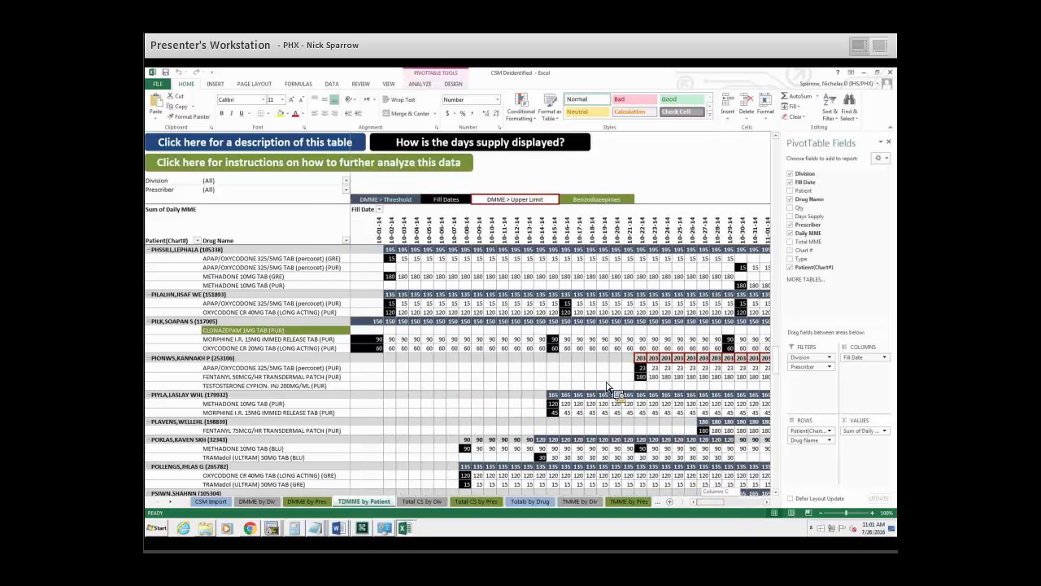
{"action": "scroll", "coordinate": [606, 388], "scroll_direction": "down", "scroll_amount": 3}
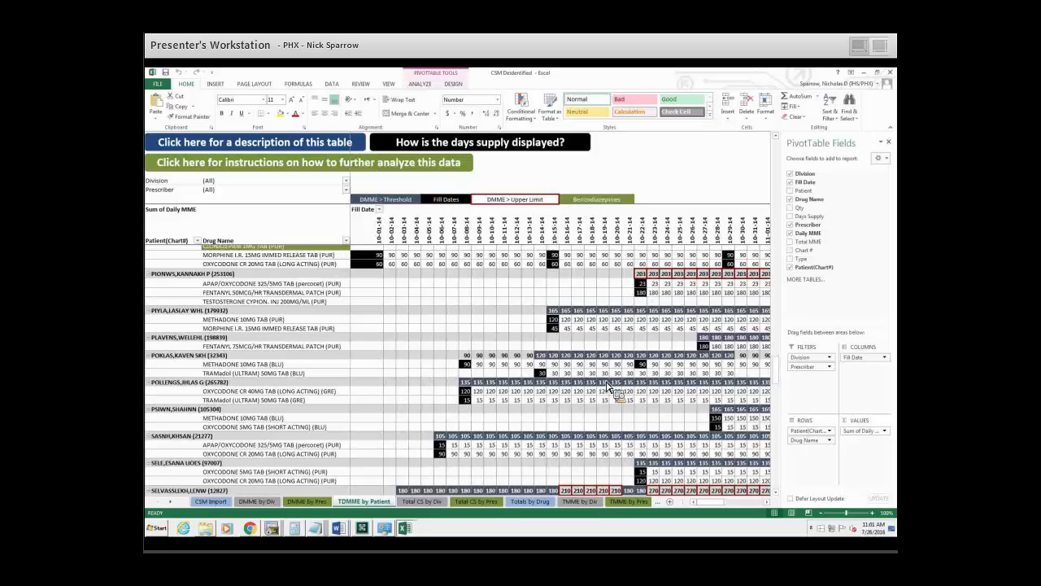
{"action": "scroll", "coordinate": [457, 378], "scroll_direction": "down", "scroll_amount": 3}
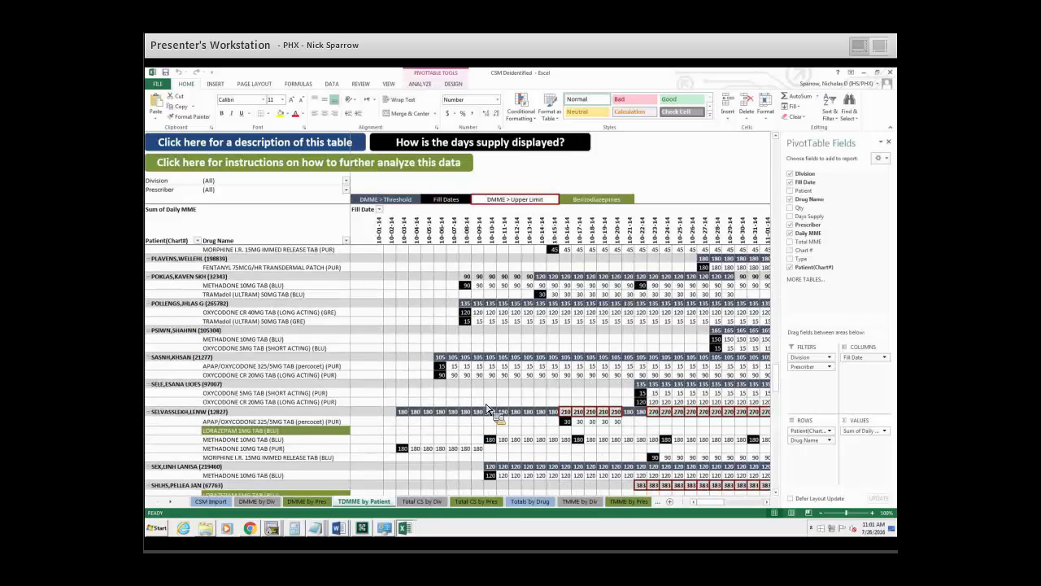
{"action": "scroll", "coordinate": [488, 408], "scroll_direction": "down", "scroll_amount": 3}
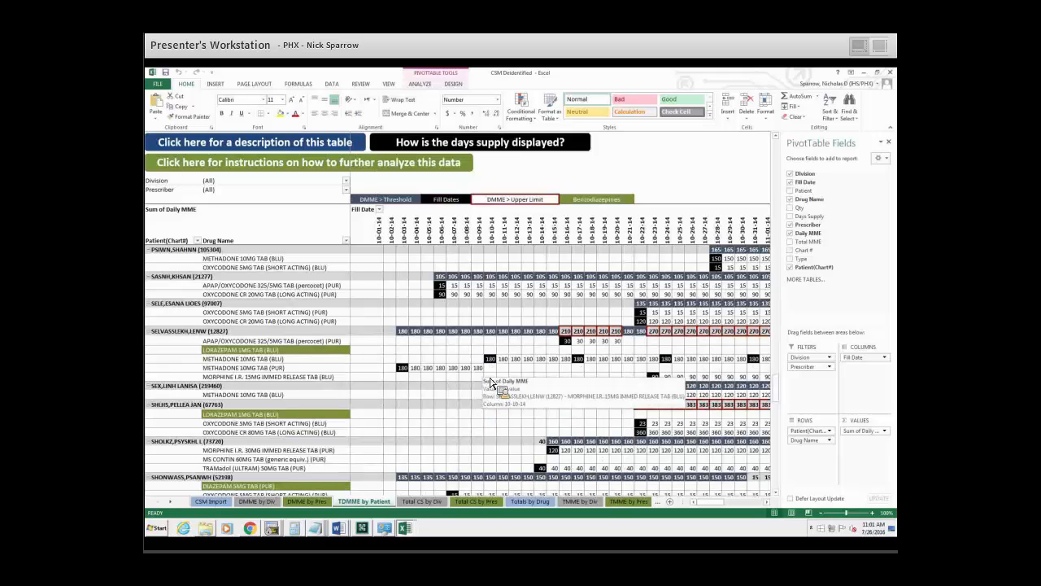
{"action": "scroll", "coordinate": [491, 382], "scroll_direction": "up", "scroll_amount": 3}
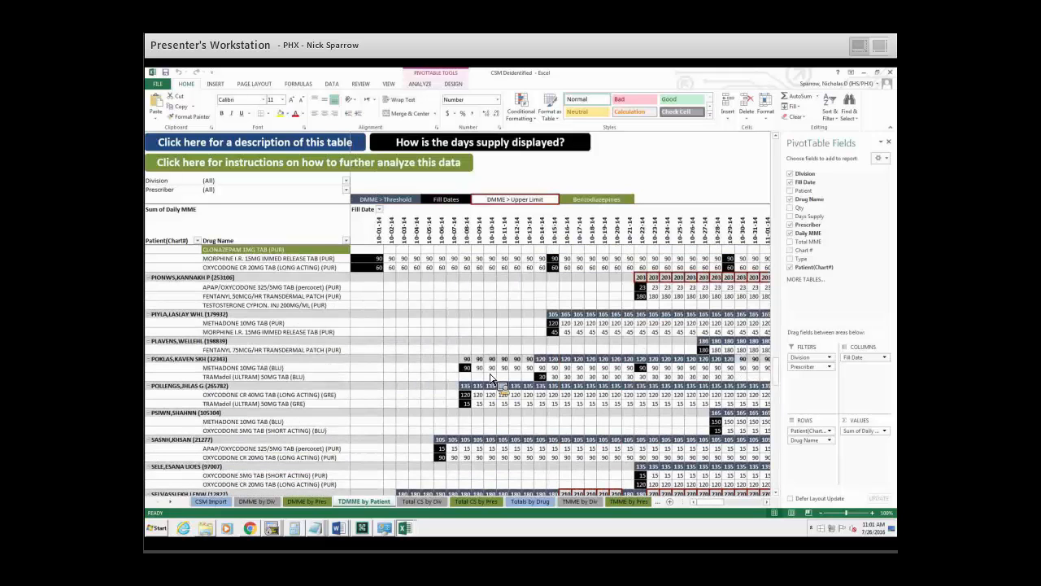
{"action": "scroll", "coordinate": [491, 383], "scroll_direction": "up", "scroll_amount": 3}
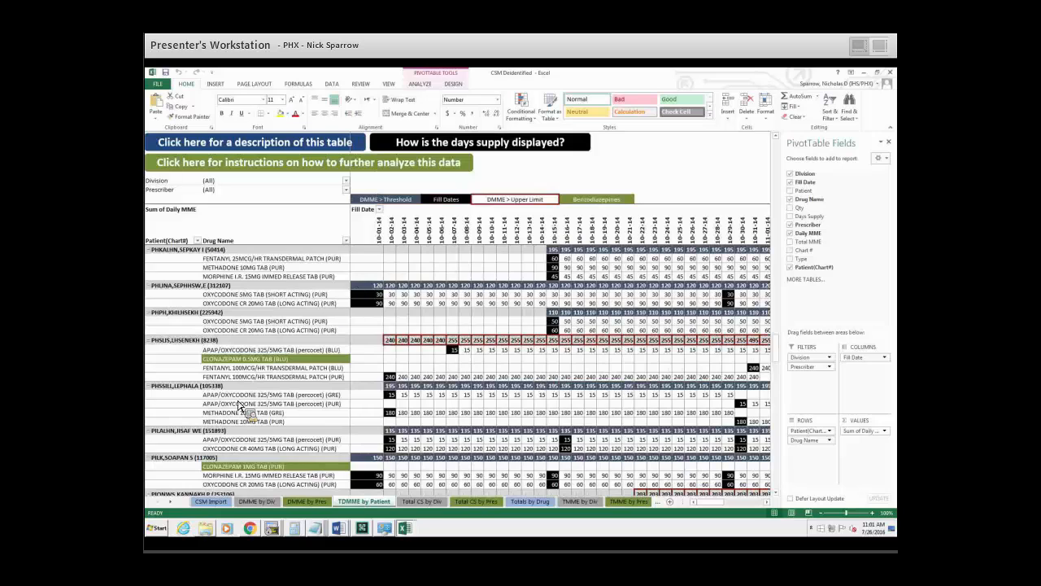
{"action": "scroll", "coordinate": [341, 366], "scroll_direction": "down", "scroll_amount": 6}
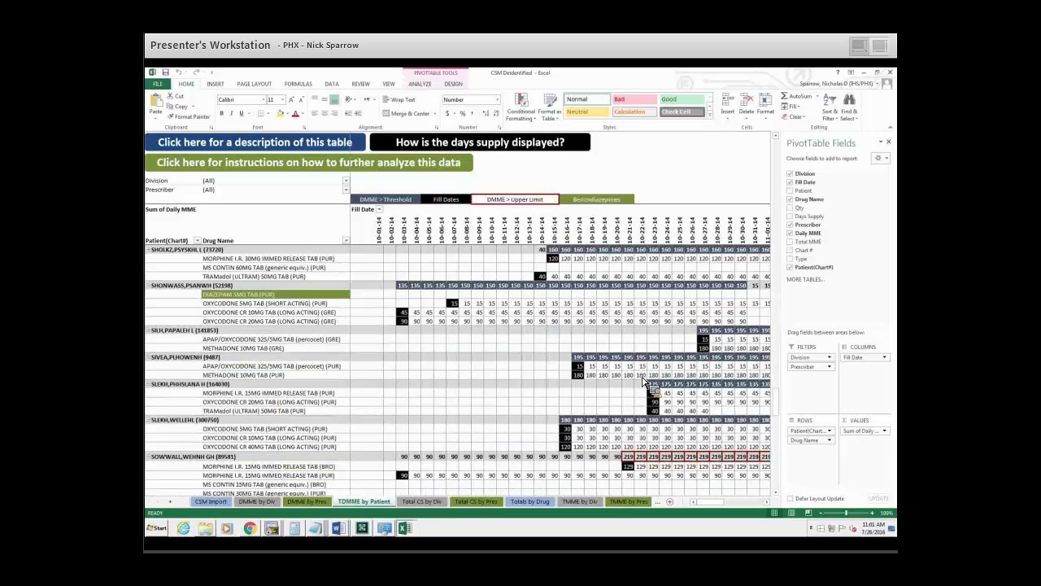
{"action": "scroll", "coordinate": [639, 395], "scroll_direction": "down", "scroll_amount": 2}
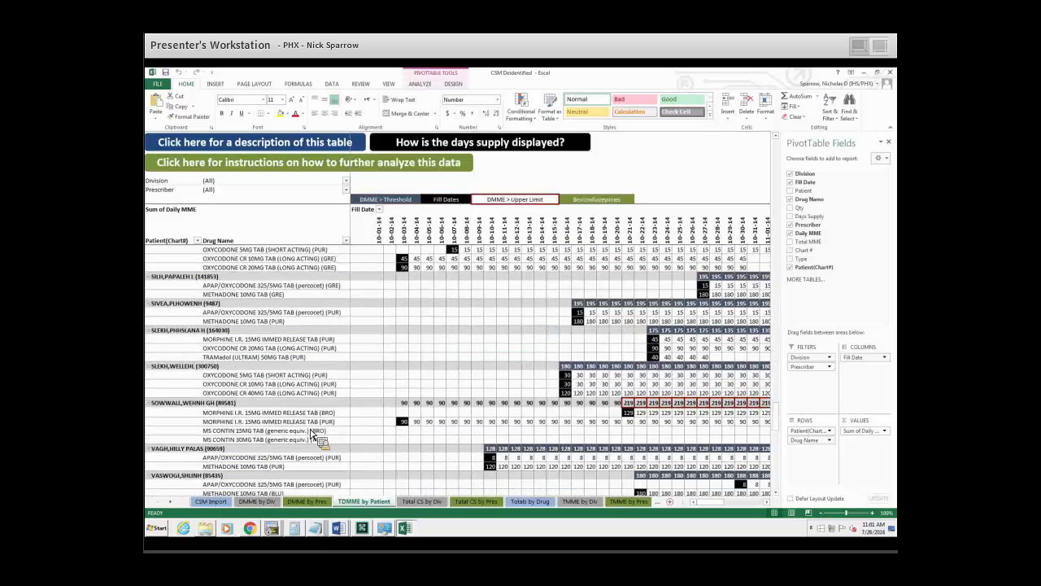
{"action": "scroll", "coordinate": [667, 437], "scroll_direction": "down", "scroll_amount": 5}
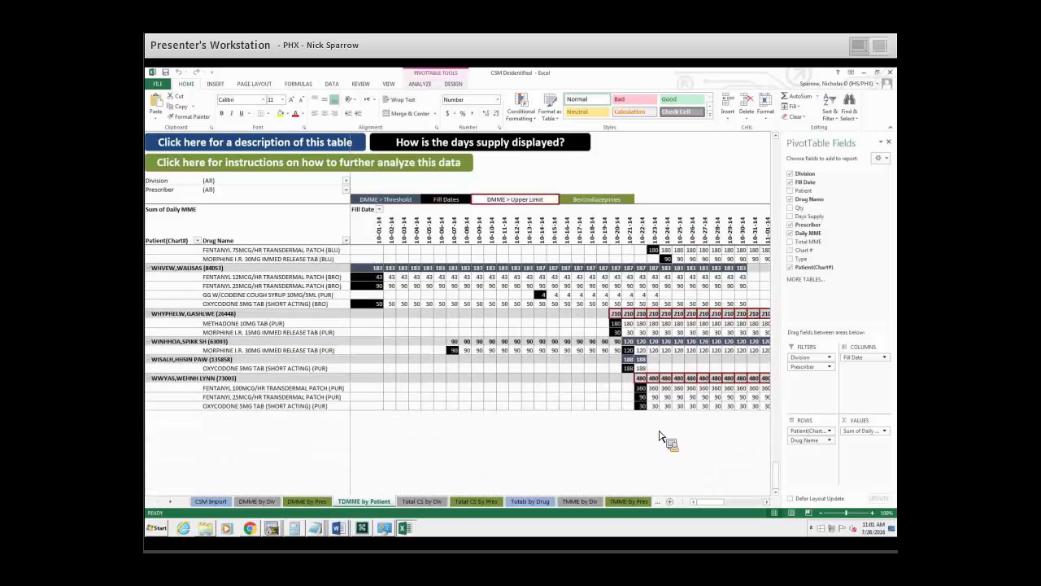
{"action": "scroll", "coordinate": [661, 437], "scroll_direction": "up", "scroll_amount": 5}
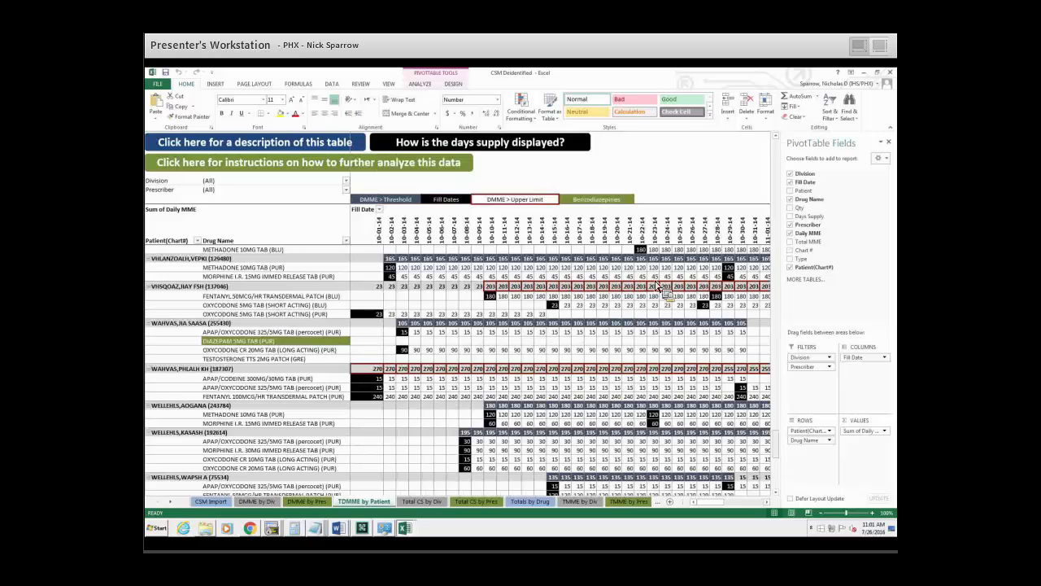
{"action": "scroll", "coordinate": [643, 308], "scroll_direction": "up", "scroll_amount": 15}
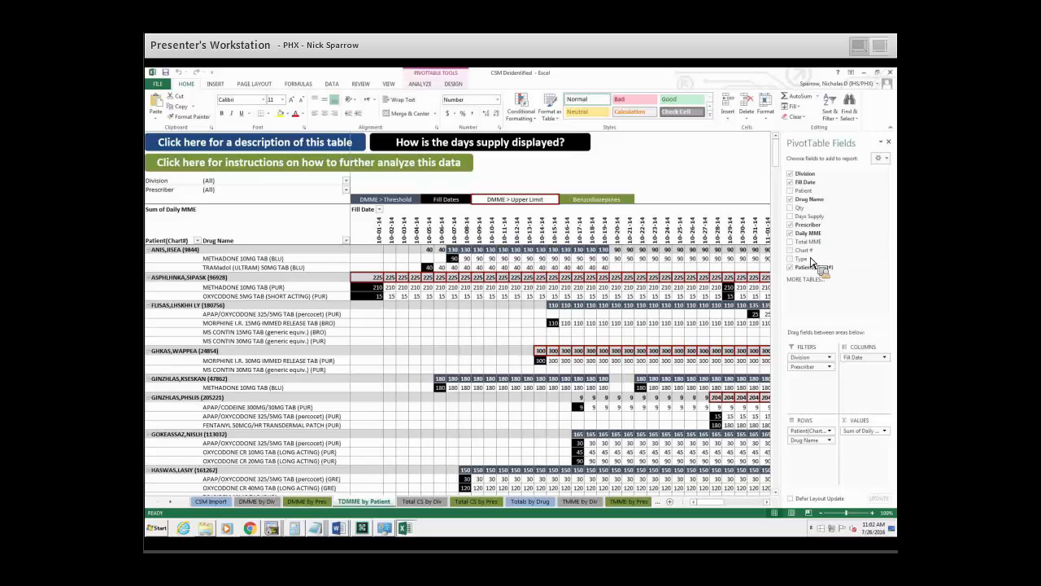
{"action": "left_click_drag", "start_coordinate": [827, 366], "coordinate": [468, 399]}
{"action": "scroll", "coordinate": [452, 374], "scroll_direction": "down", "scroll_amount": 1}
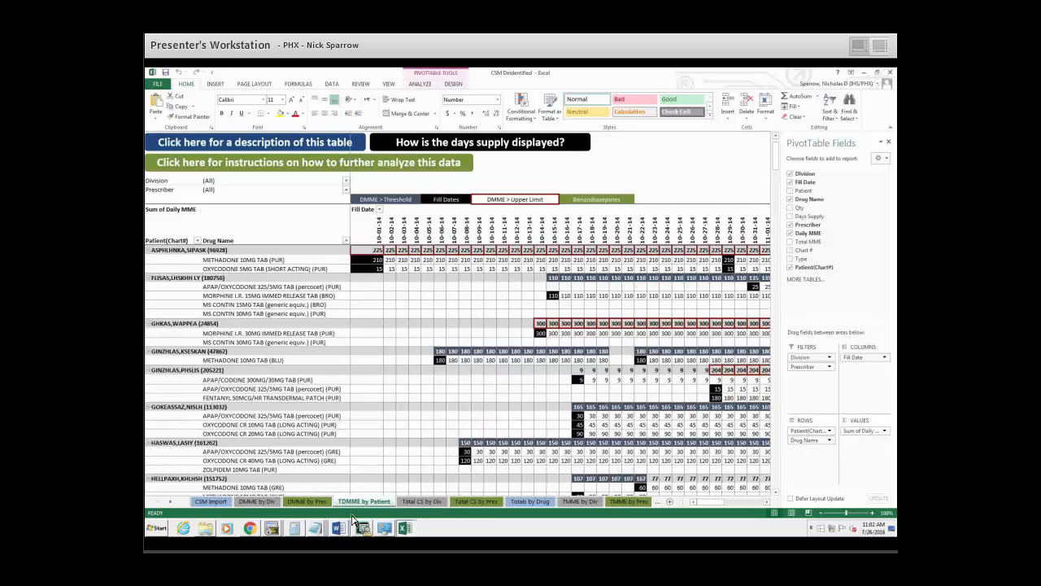
Bring up the Total CS by Div sheet with the chart of controlled substance scripts by division.
{"action": "left_click", "coordinate": [308, 502]}
{"action": "left_click_drag", "start_coordinate": [309, 510], "coordinate": [606, 317]}
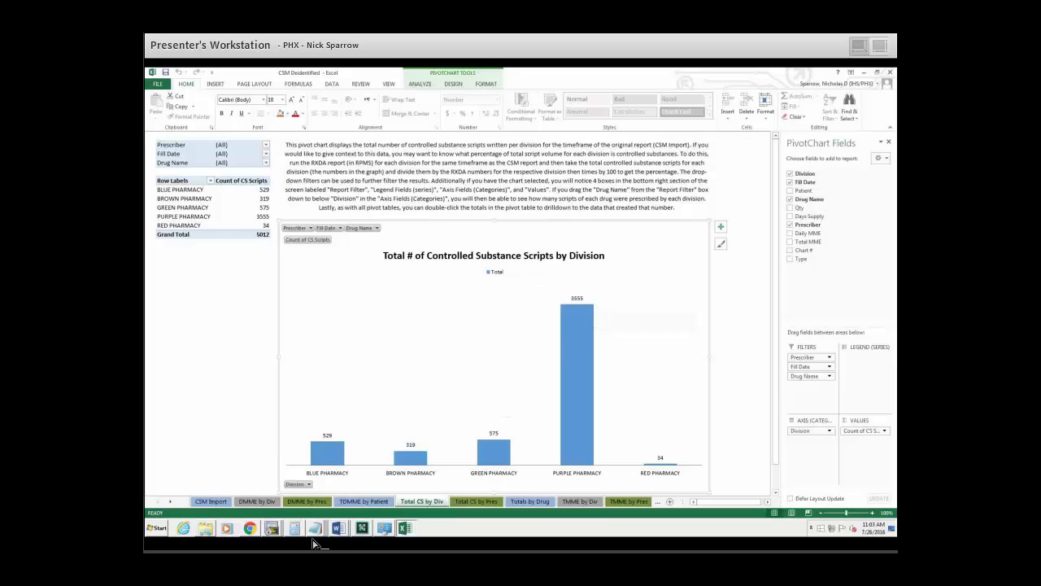
Switch to the second SecureCRT session and jump to the Rx Data Analysis Report with ^RXDA.
{"action": "mouse_move", "coordinate": [273, 528]}
{"action": "left_click", "coordinate": [275, 499]}
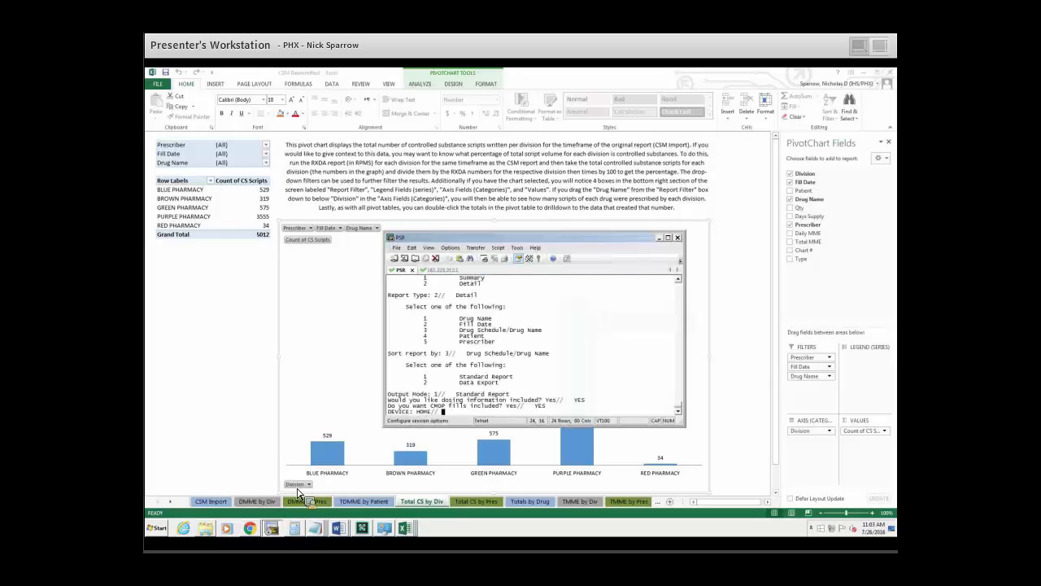
{"action": "left_click", "coordinate": [434, 270]}
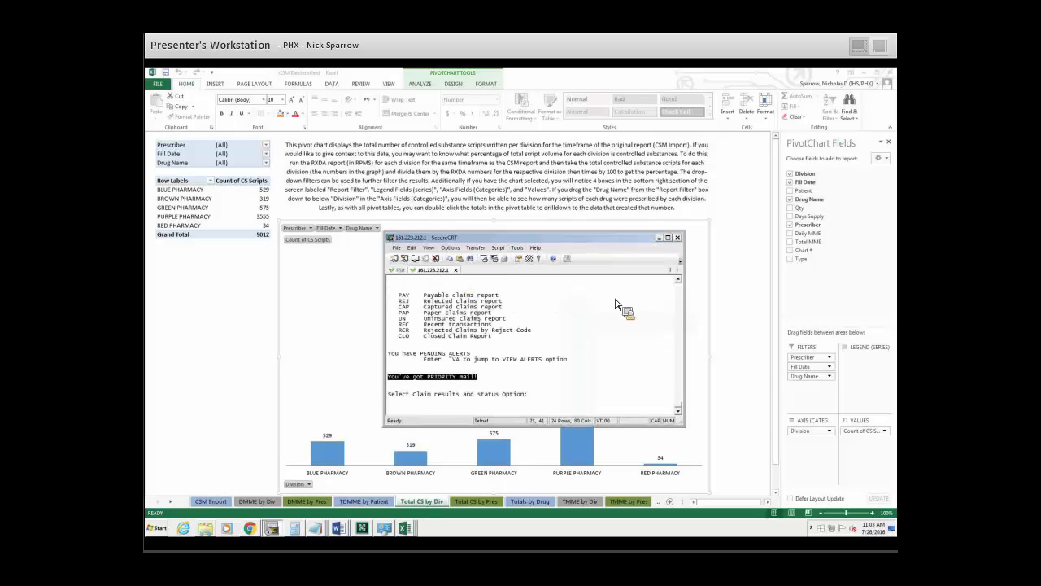
{"action": "type", "text": "^RXDA"}
{"action": "key", "text": "Return"}
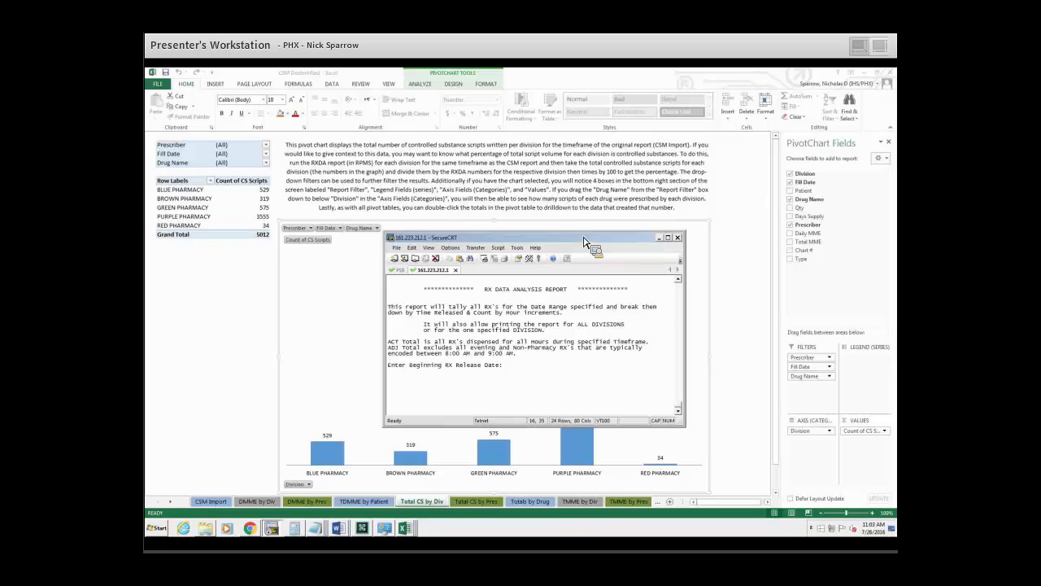
Run the report with release dates from -30 to T for all divisions, excluding demo patients, on the HOME device.
{"action": "left_click_drag", "start_coordinate": [592, 238], "coordinate": [476, 245]}
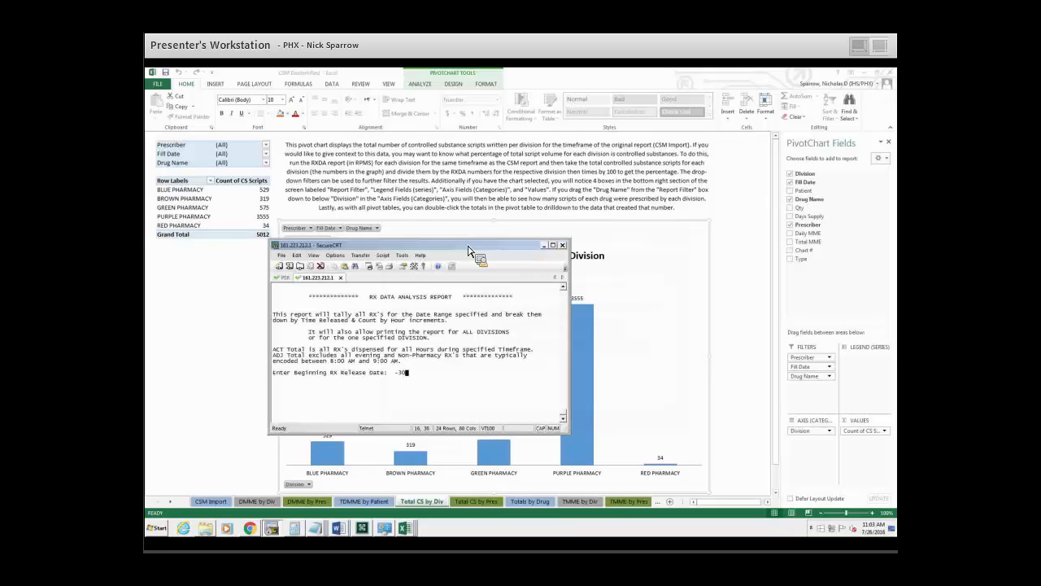
{"action": "key", "text": "Return"}
{"action": "type", "text": "T"}
{"action": "key", "text": "Return"}
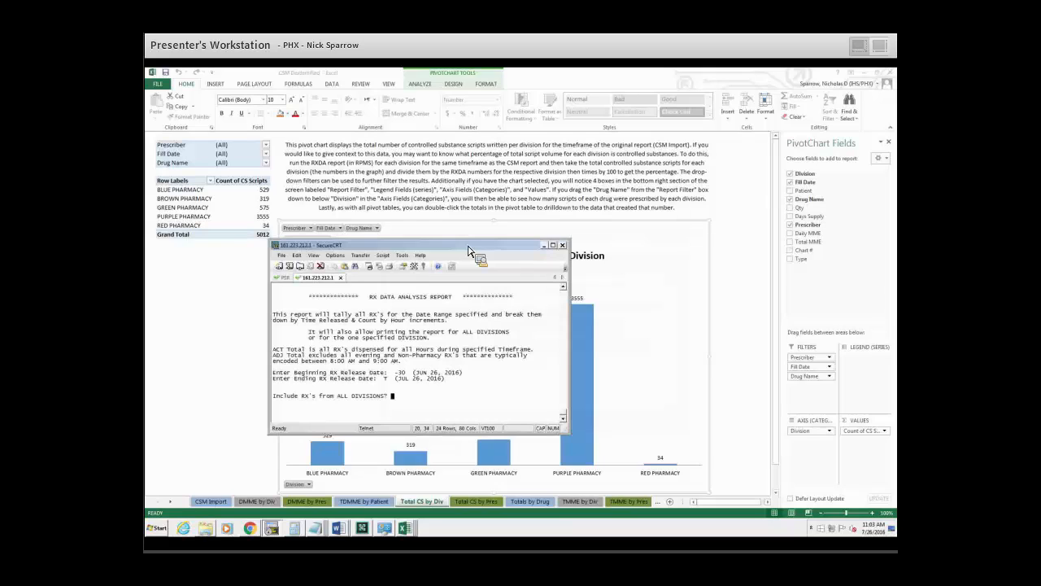
{"action": "type", "text": "Y"}
{"action": "key", "text": "Return"}
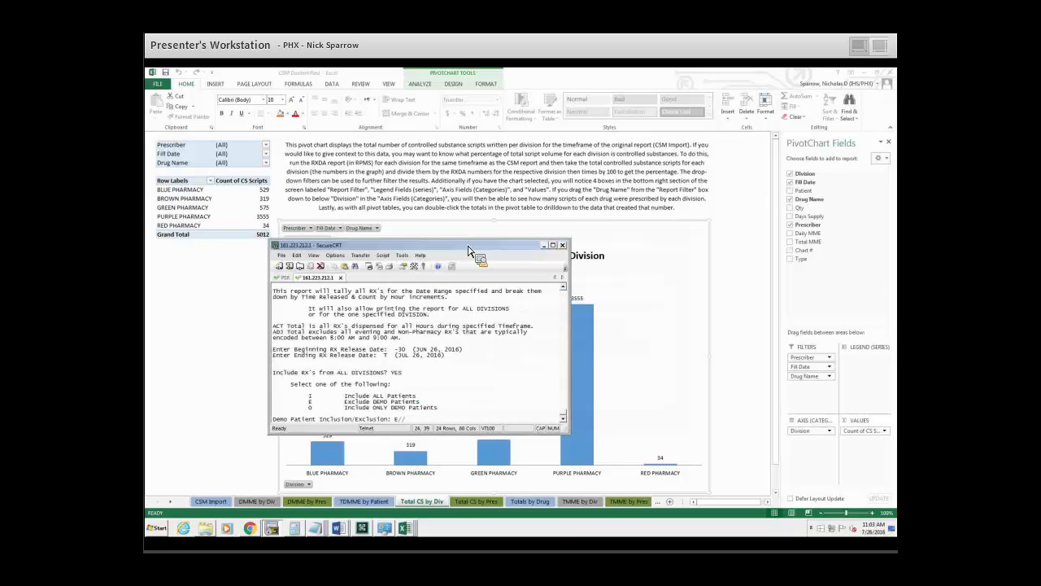
{"action": "key", "text": "Return"}
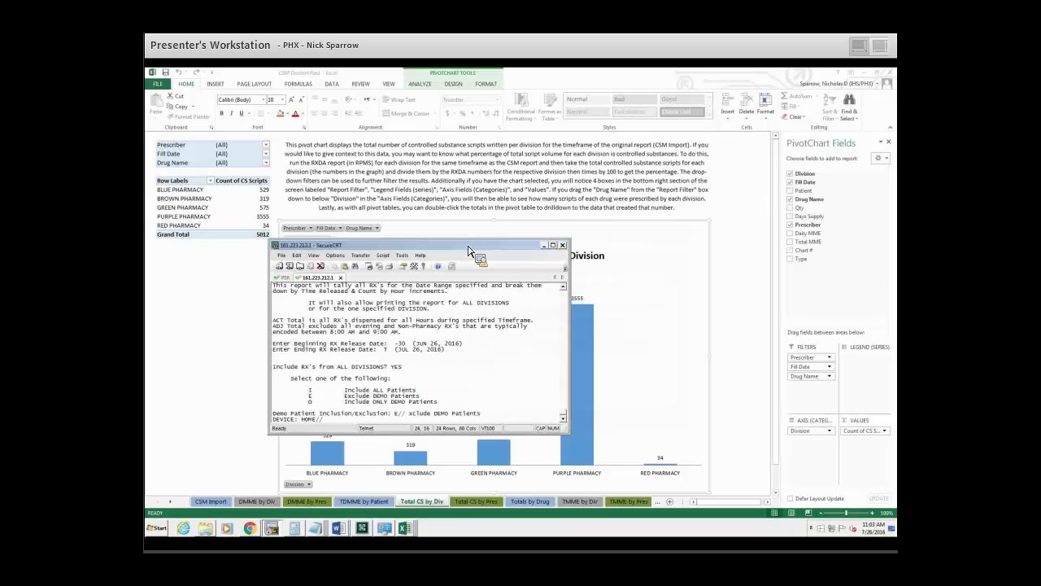
{"action": "key", "text": "Return"}
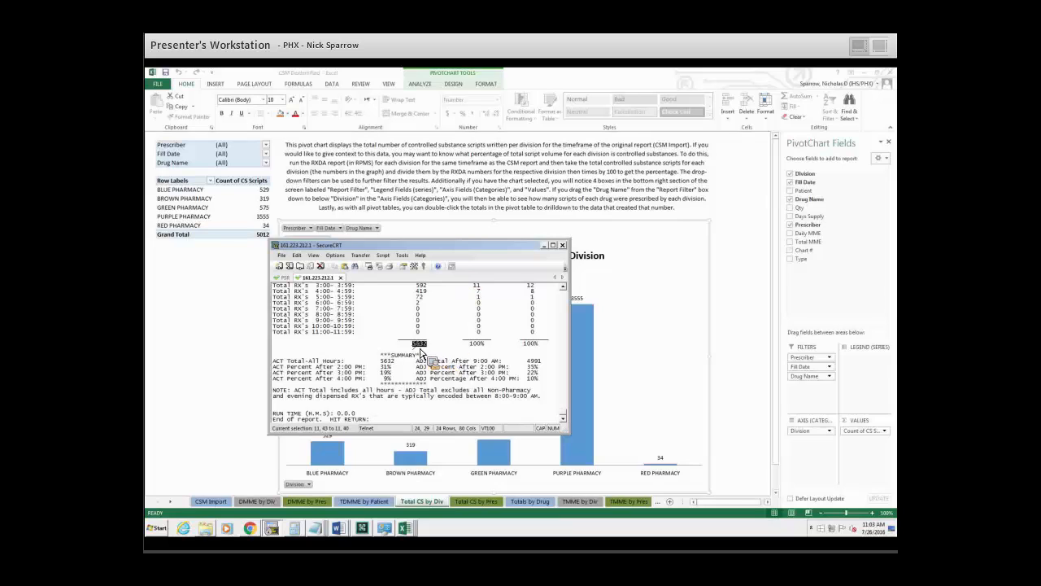
Highlight the report's total prescription count beside the division chart, and return to the Excel workbook.
{"action": "double_click", "coordinate": [419, 342]}
{"action": "left_click_drag", "start_coordinate": [504, 245], "coordinate": [716, 334]}
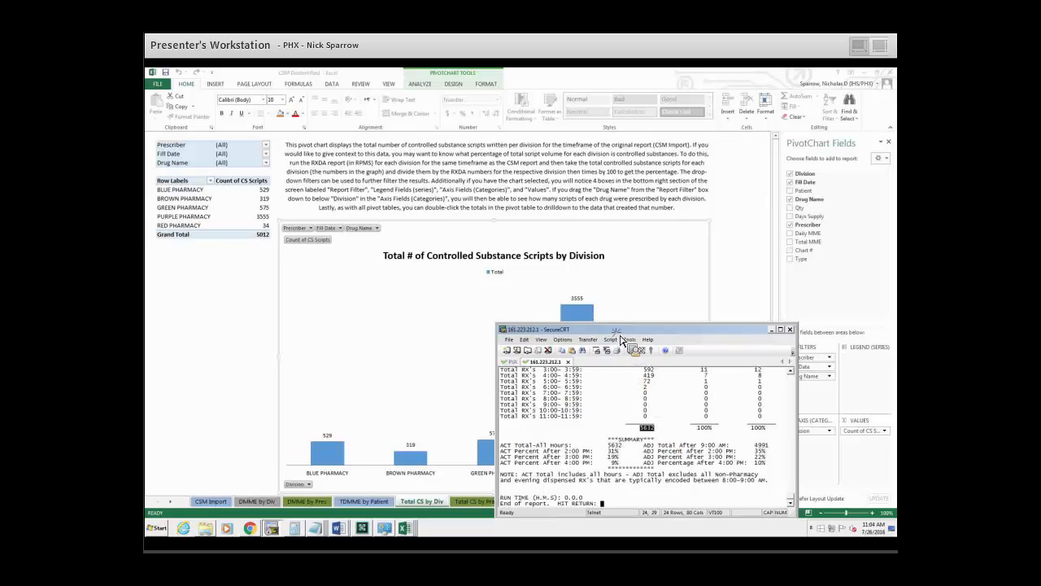
{"action": "left_click_drag", "start_coordinate": [618, 329], "coordinate": [603, 331]}
{"action": "left_click", "coordinate": [680, 325]}
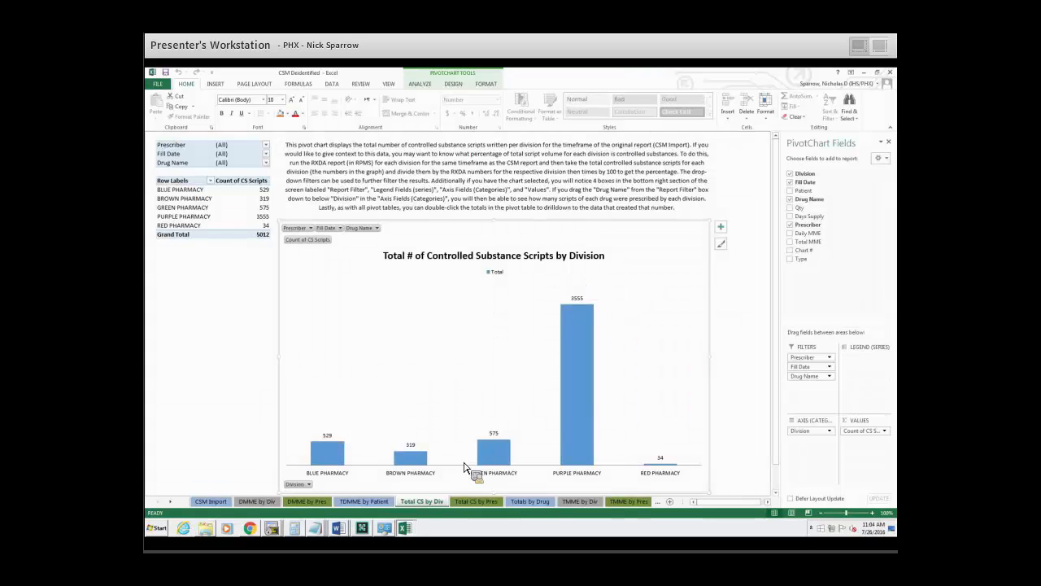
Drill down into the RED PHARMACY count of controlled substance scripts, and delete its detail sheet.
{"action": "left_click", "coordinate": [266, 207]}
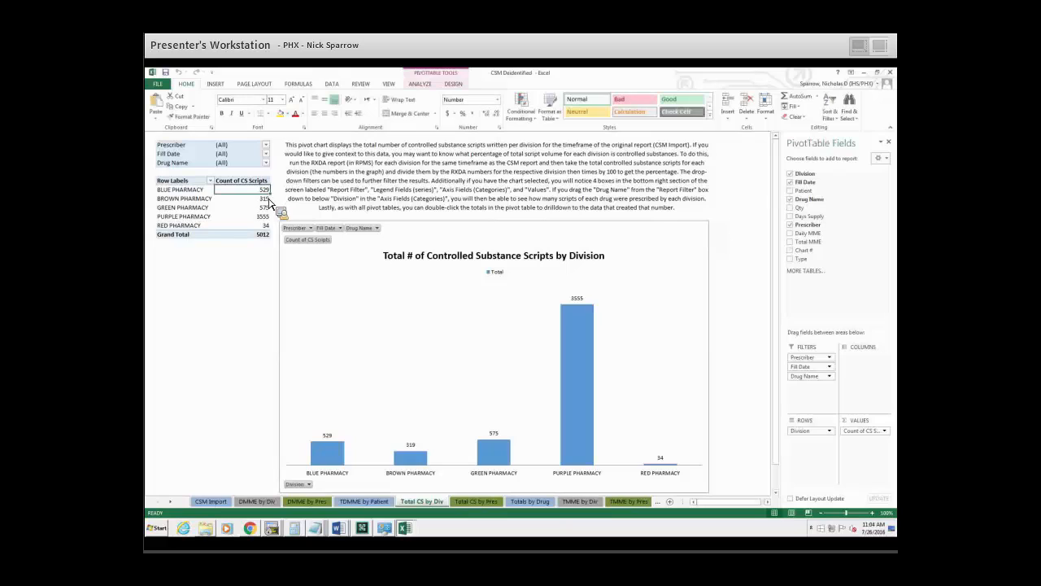
{"action": "key", "text": "Down"}
{"action": "key", "text": "Down"}
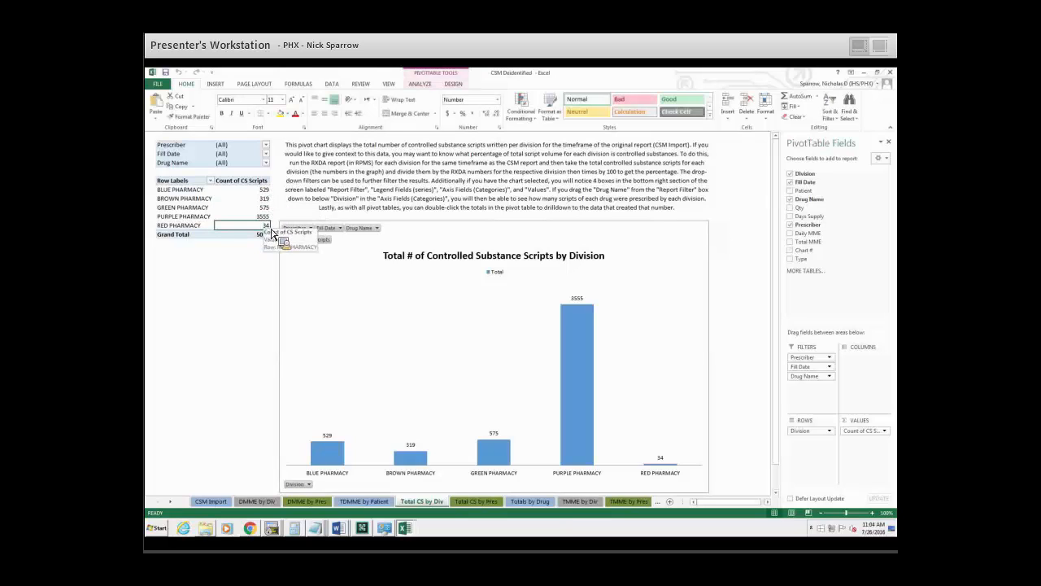
{"action": "double_click", "coordinate": [274, 226]}
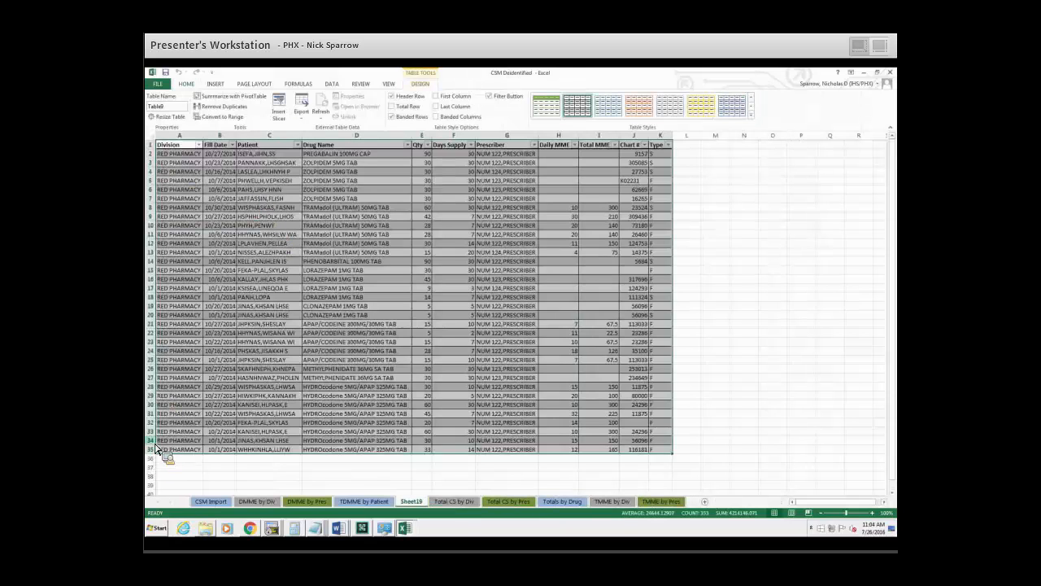
{"action": "right_click", "coordinate": [410, 501]}
{"action": "left_click", "coordinate": [431, 407]}
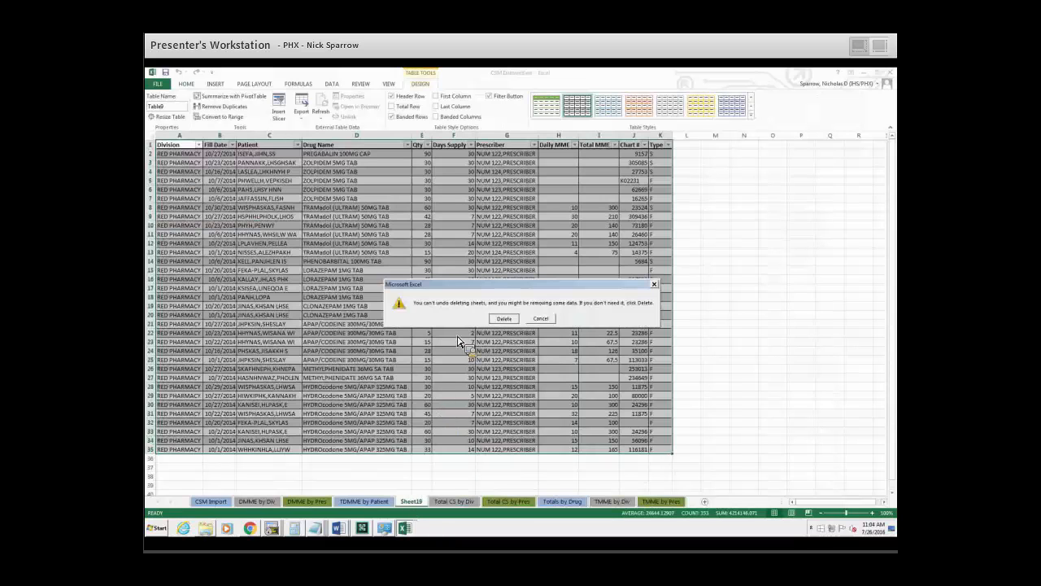
{"action": "left_click", "coordinate": [510, 318]}
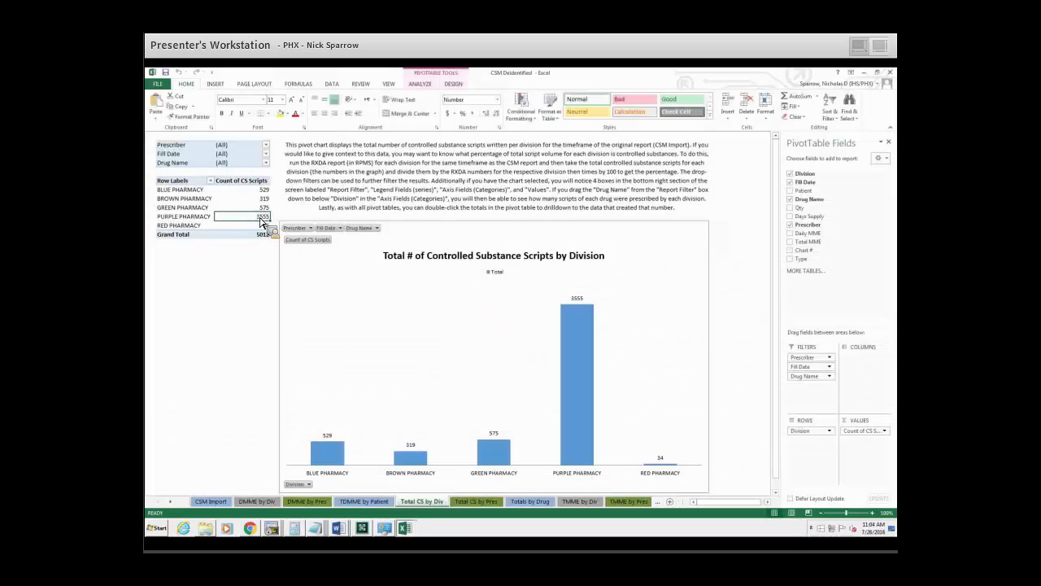
Drill down into the PURPLE PHARMACY count of controlled substance scripts, and delete its detail sheet.
{"action": "double_click", "coordinate": [260, 216]}
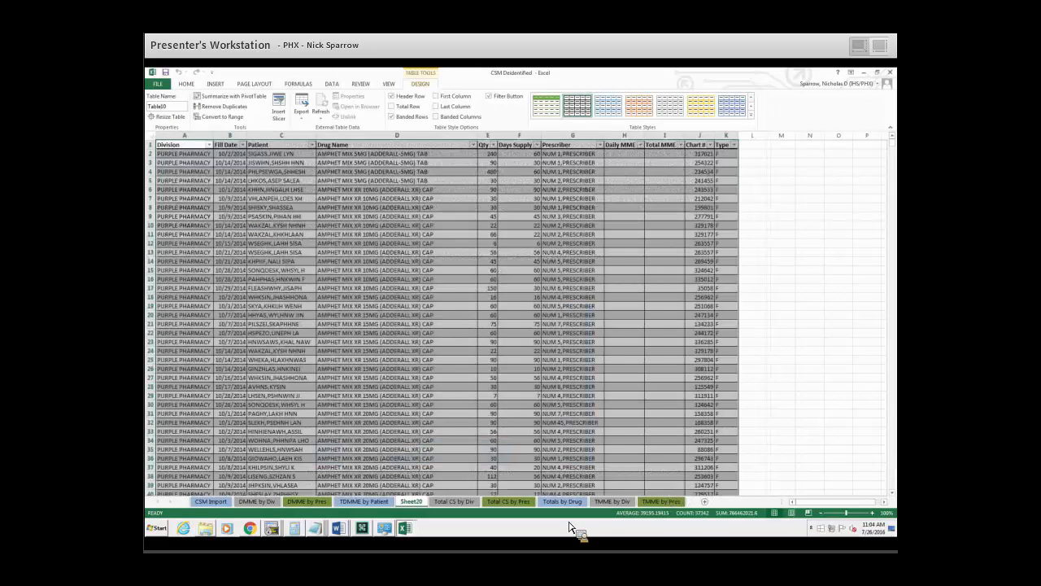
{"action": "right_click", "coordinate": [417, 503]}
{"action": "left_click", "coordinate": [443, 416]}
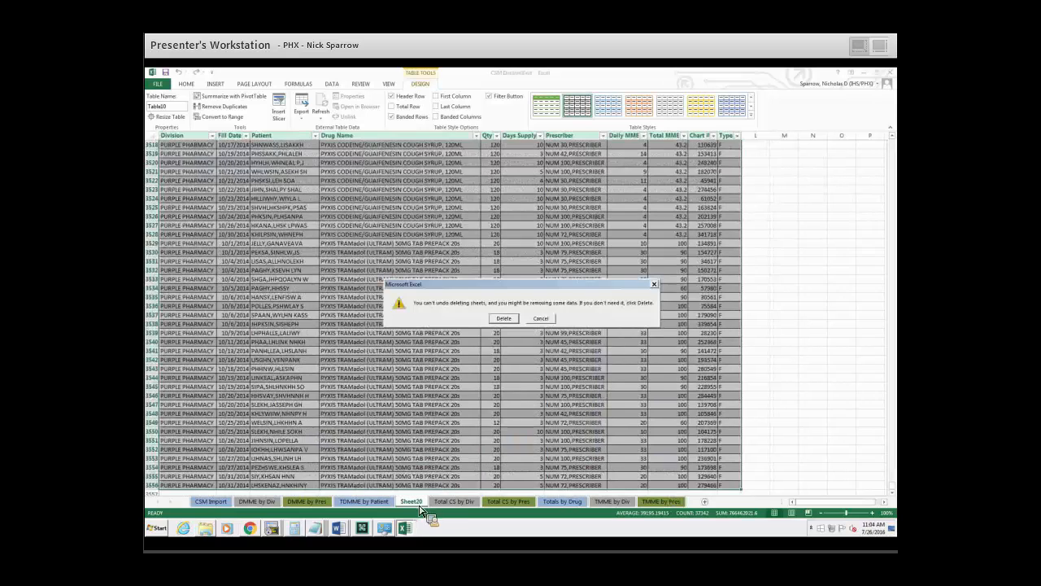
{"action": "left_click", "coordinate": [514, 317]}
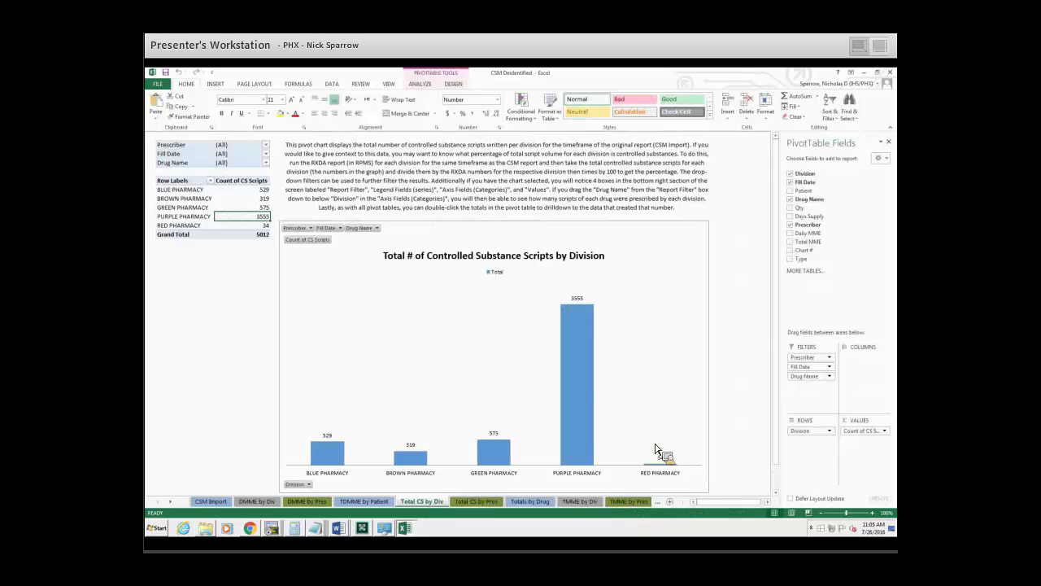
Review the chart of total controlled substance scripts by prescriber on the Total CS by Pres sheet.
{"action": "left_click", "coordinate": [476, 501]}
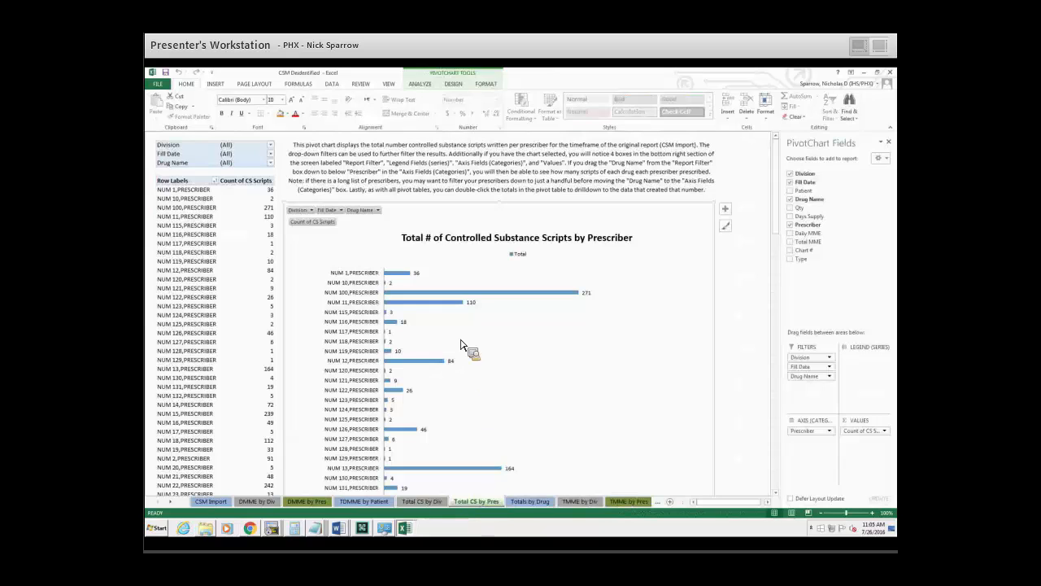
{"action": "scroll", "coordinate": [518, 356], "scroll_direction": "down", "scroll_amount": 6}
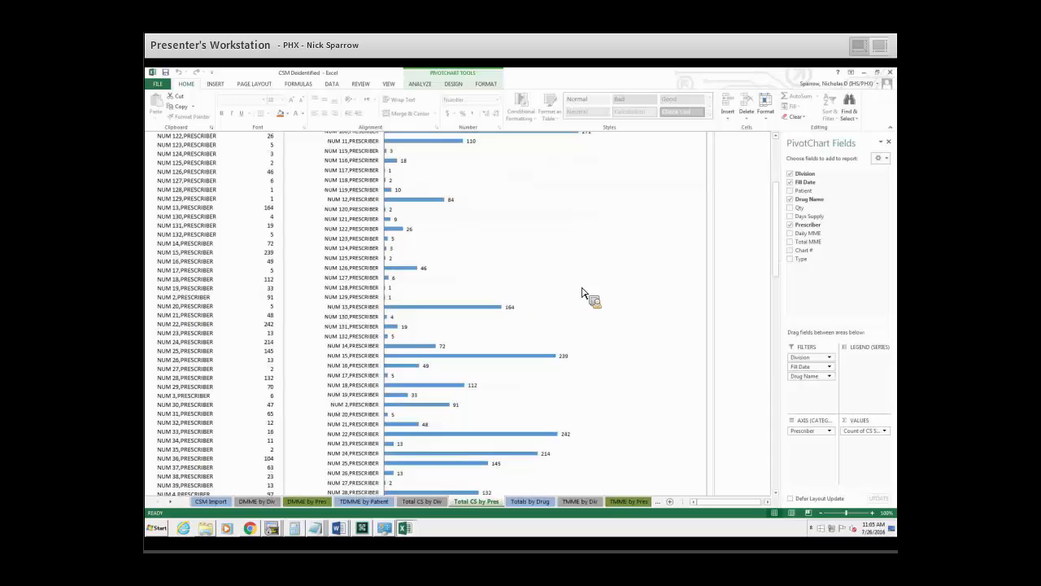
{"action": "scroll", "coordinate": [565, 365], "scroll_direction": "down", "scroll_amount": 14}
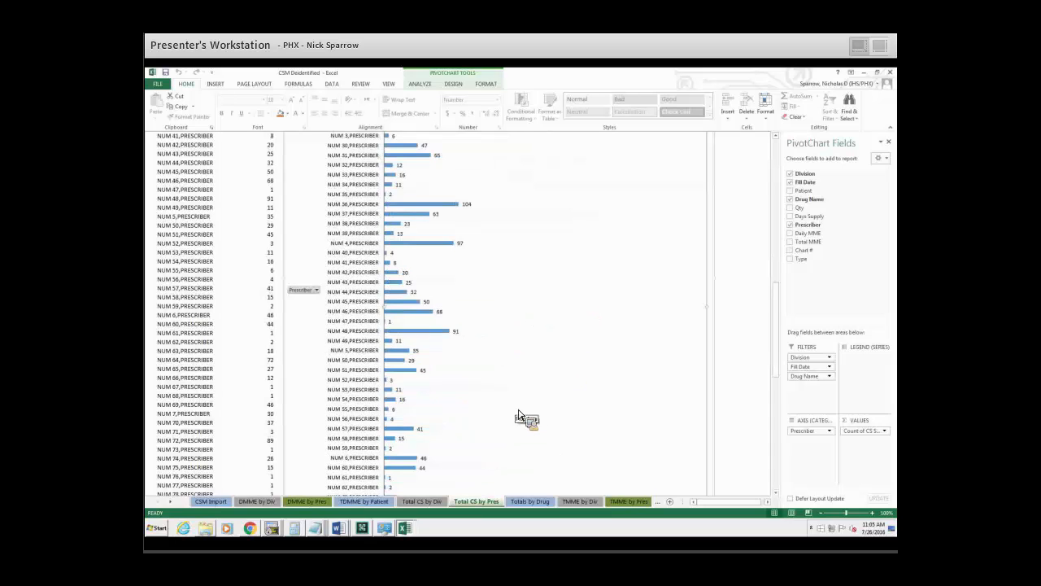
{"action": "scroll", "coordinate": [494, 410], "scroll_direction": "up", "scroll_amount": 20}
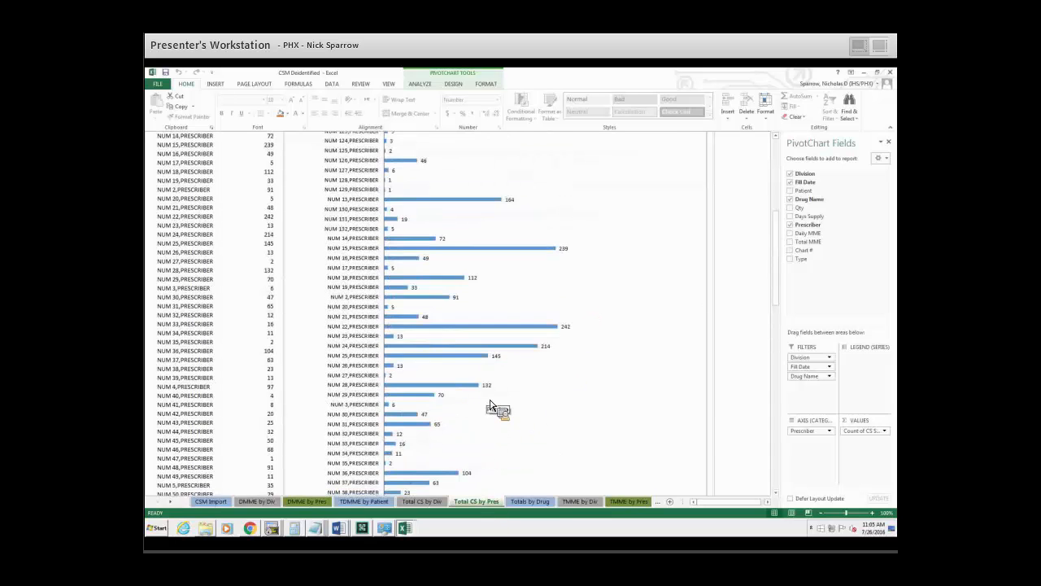
{"action": "left_click", "coordinate": [429, 501]}
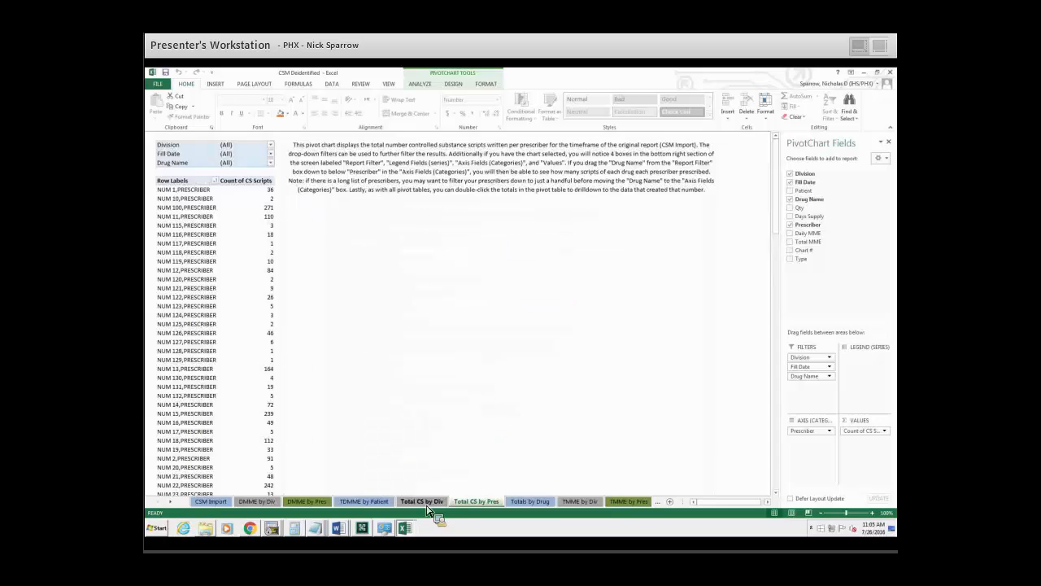
{"action": "left_click", "coordinate": [478, 502]}
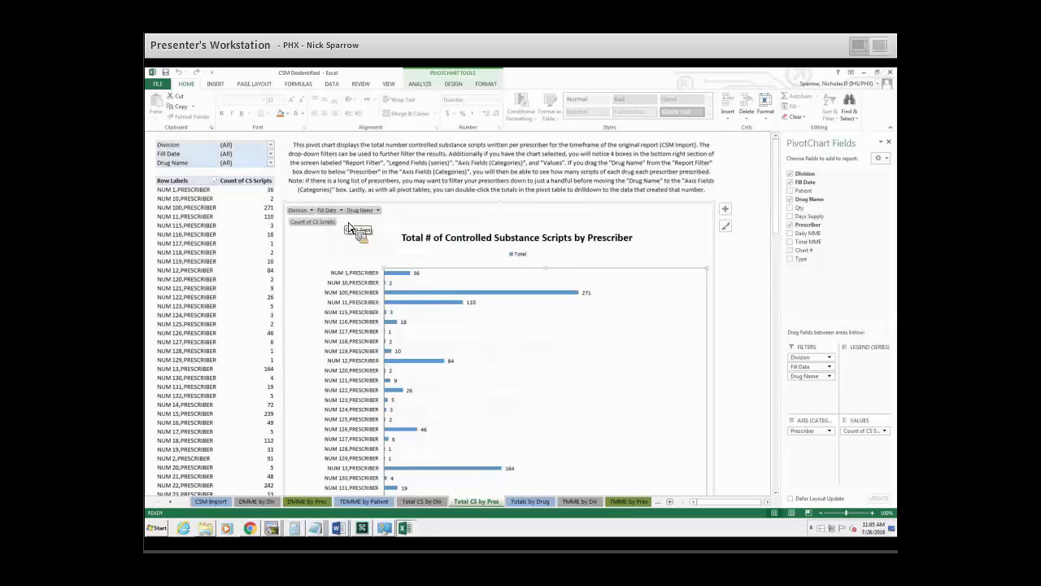
Filter the prescriber chart to the drug PYXIS TRAMadol (ULTRAM) 50MG TAB PREPACK 20s, and restore the drug filter to all drugs.
{"action": "left_click", "coordinate": [375, 210]}
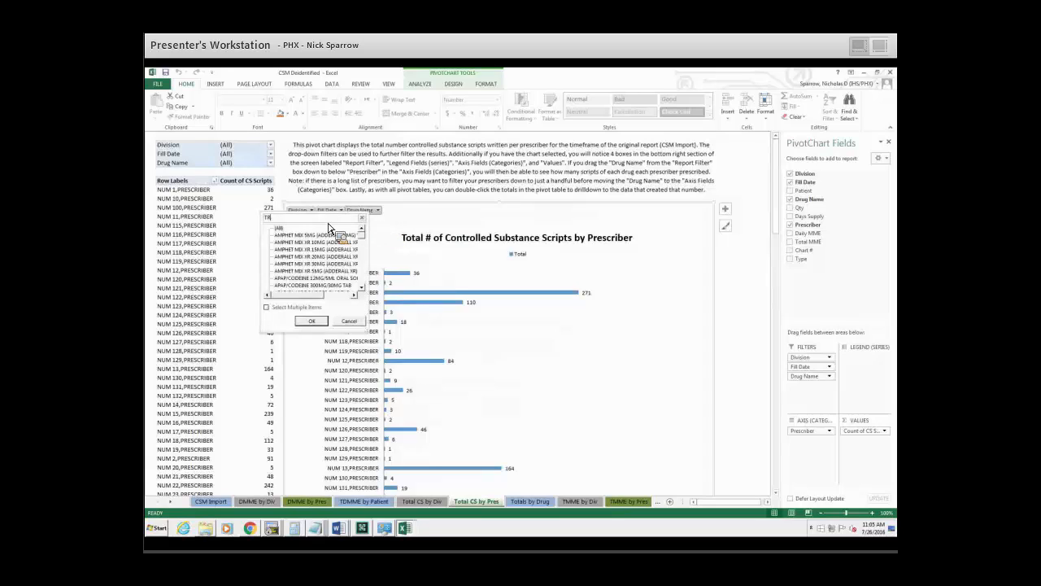
{"action": "key", "text": "Return"}
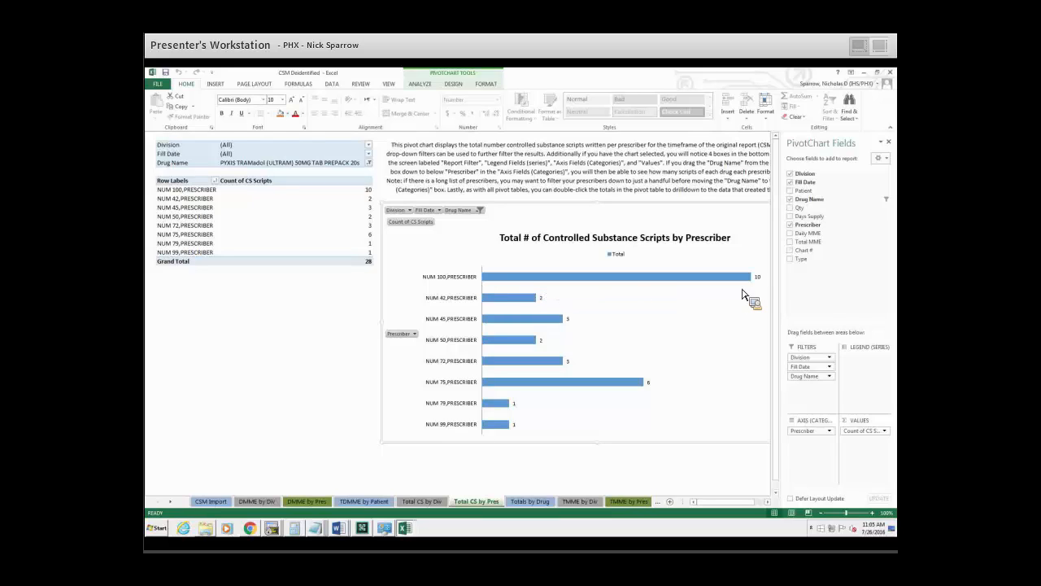
{"action": "mouse_move", "coordinate": [750, 283]}
{"action": "left_click", "coordinate": [478, 211]}
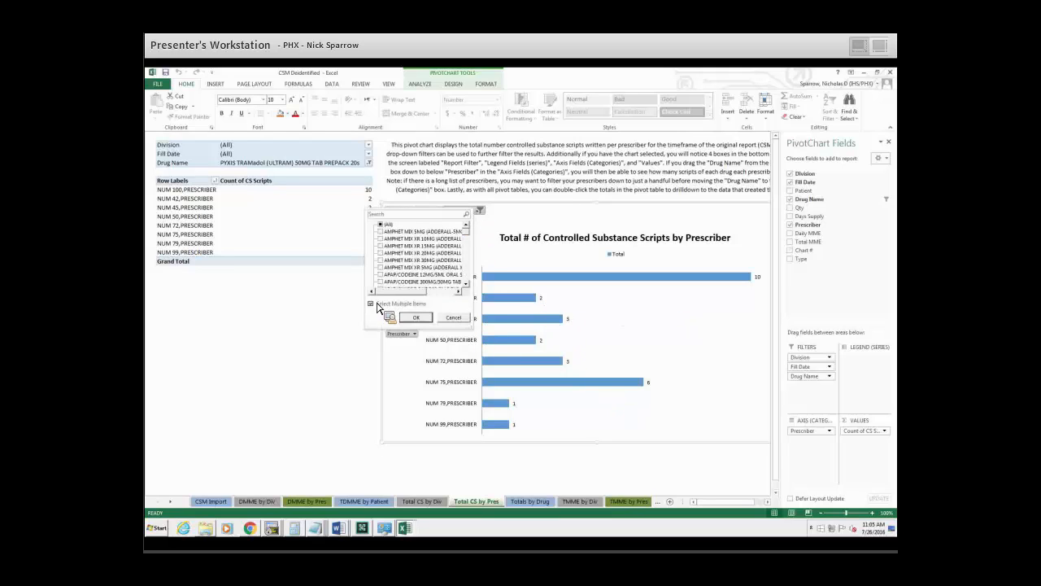
{"action": "left_click", "coordinate": [380, 224]}
{"action": "left_click", "coordinate": [416, 317]}
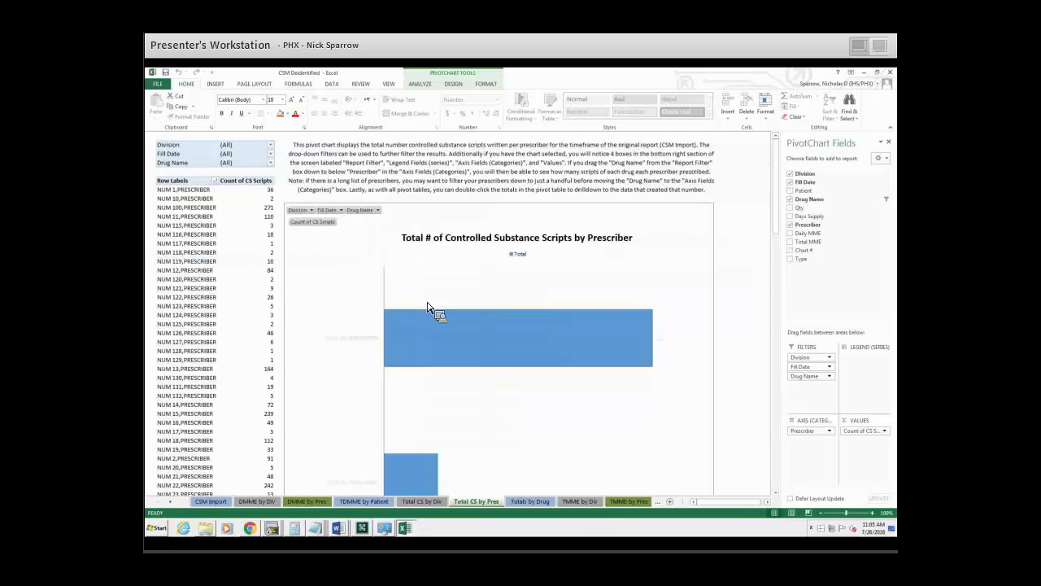
Check the prescriber chart's Division filter choices without applying one, and look over the script counts per prescriber.
{"action": "left_click", "coordinate": [311, 210]}
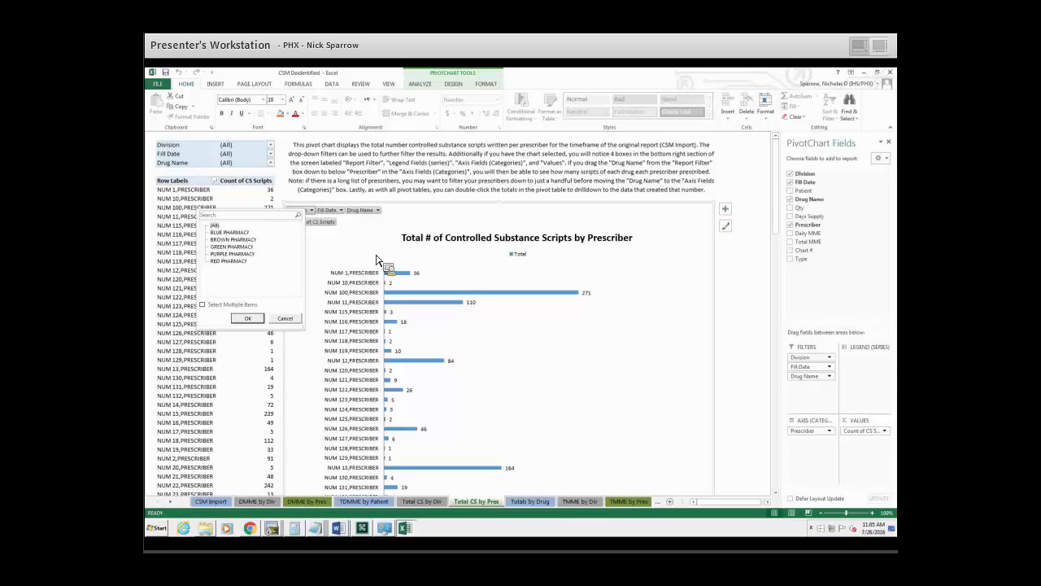
{"action": "left_click", "coordinate": [576, 358]}
{"action": "scroll", "coordinate": [537, 374], "scroll_direction": "down", "scroll_amount": 3}
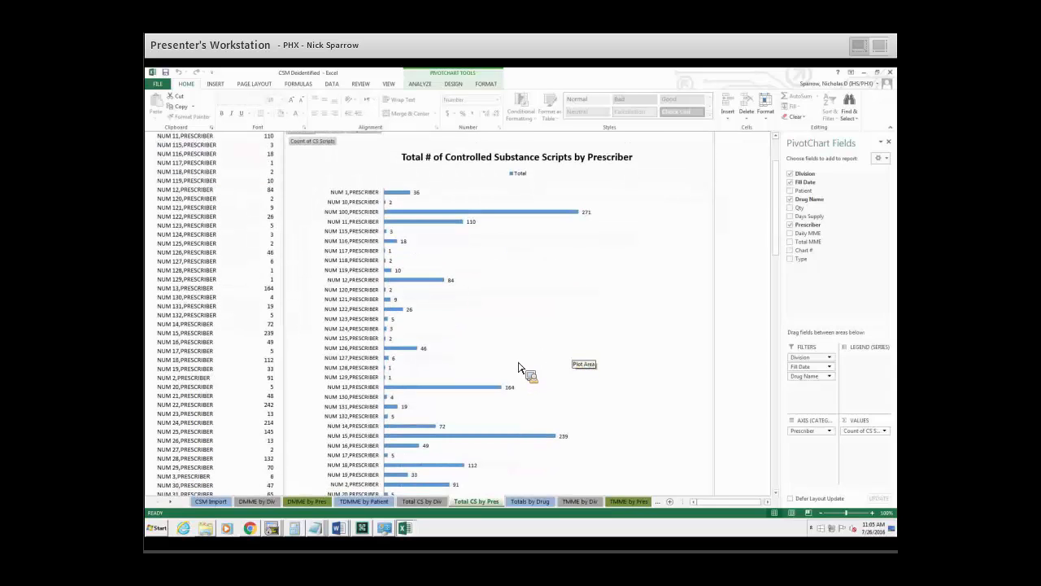
{"action": "scroll", "coordinate": [528, 376], "scroll_direction": "up", "scroll_amount": 3}
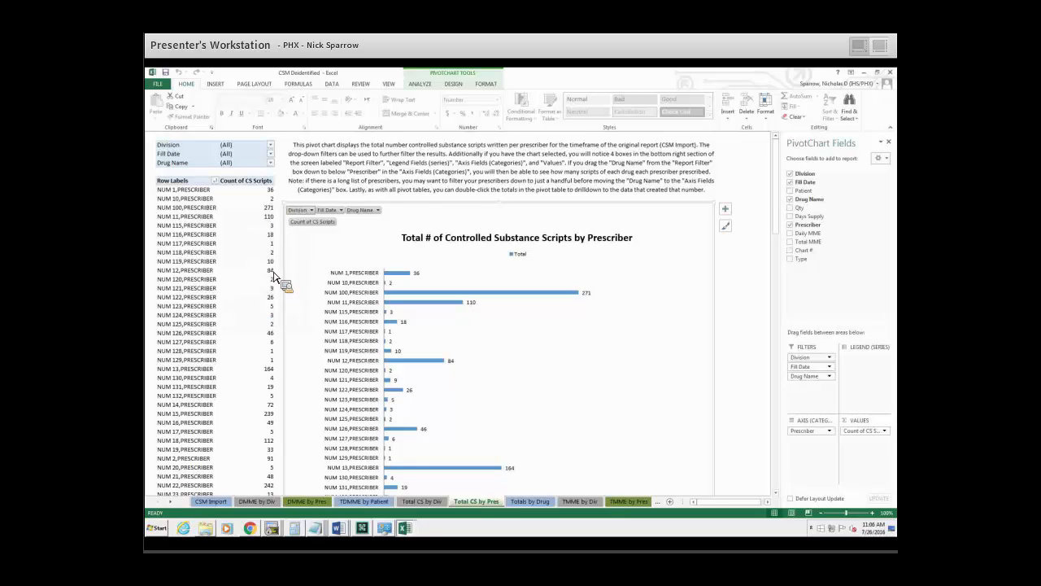
Examine the Totals by Drug sheet and compare it with the average total MME charts by prescriber and by division.
{"action": "left_click", "coordinate": [537, 501]}
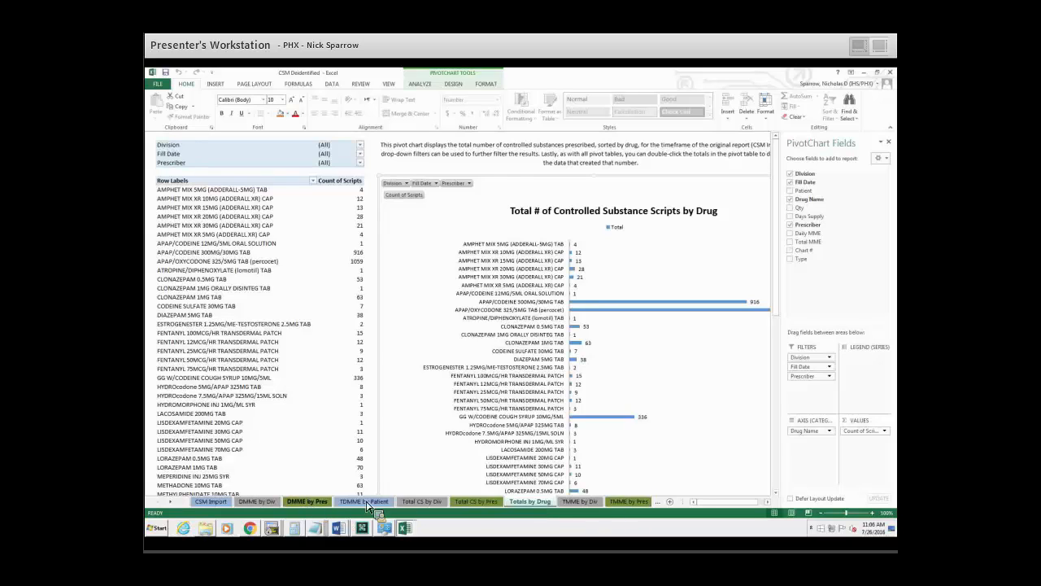
{"action": "left_click", "coordinate": [629, 501]}
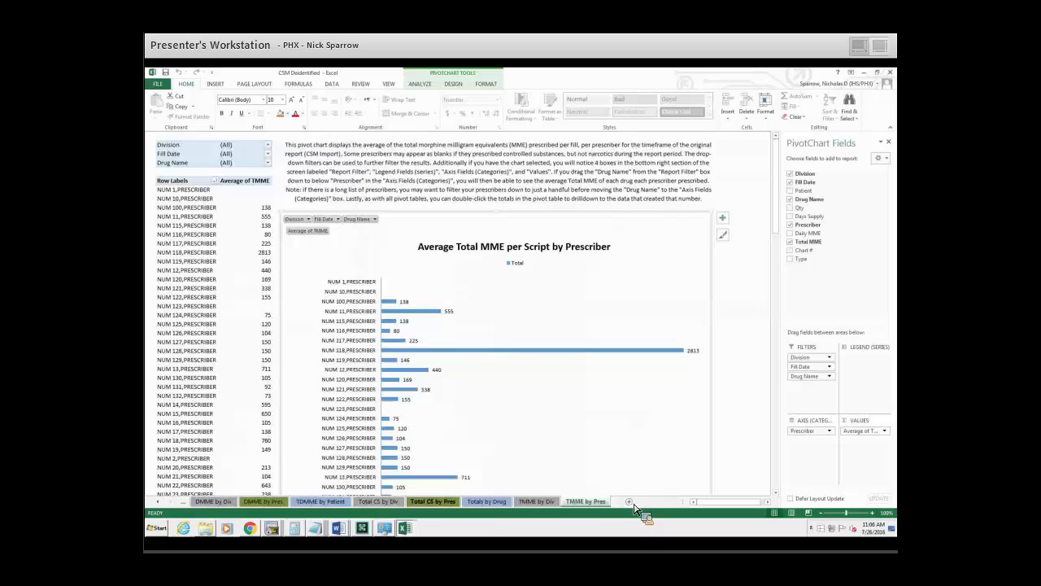
{"action": "left_click", "coordinate": [537, 501]}
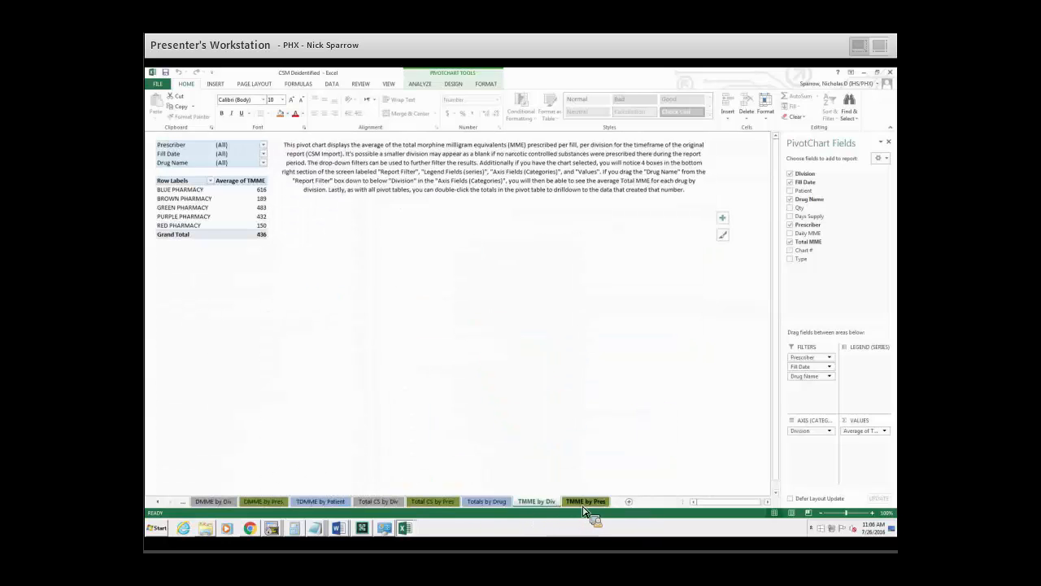
{"action": "left_click", "coordinate": [583, 502]}
{"action": "left_click", "coordinate": [504, 502]}
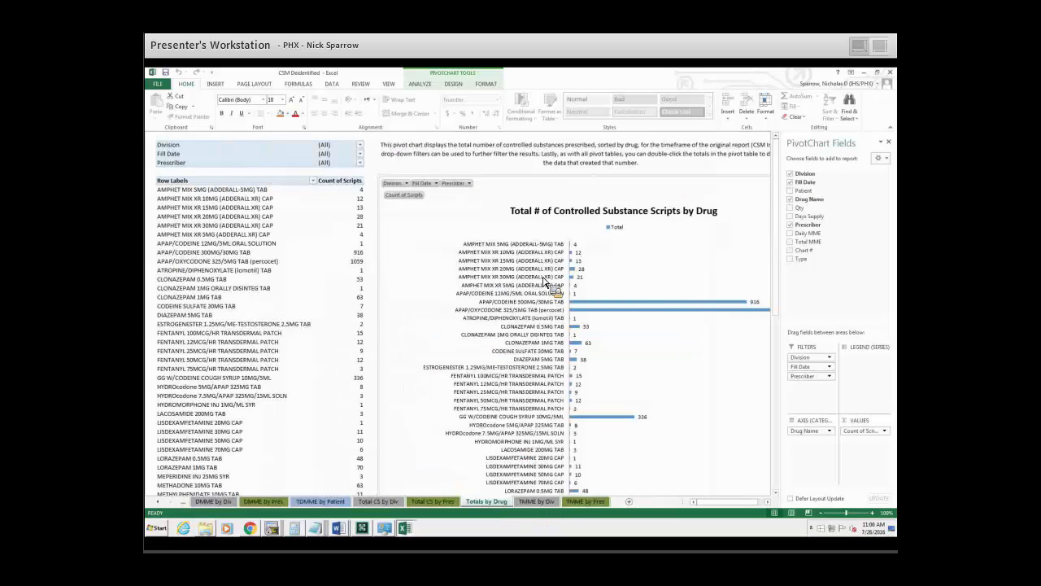
{"action": "left_click_drag", "start_coordinate": [545, 282], "coordinate": [611, 507]}
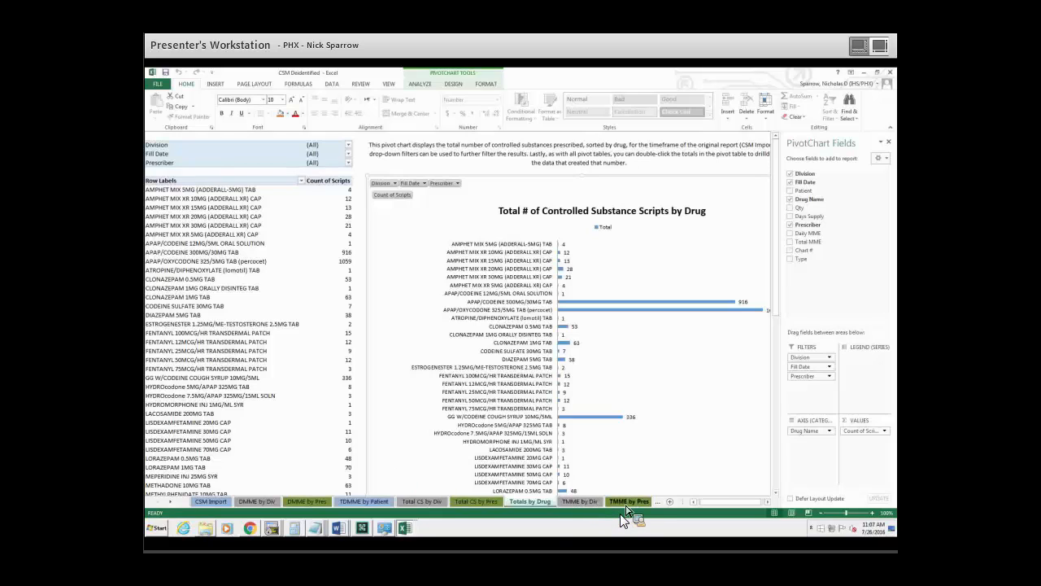